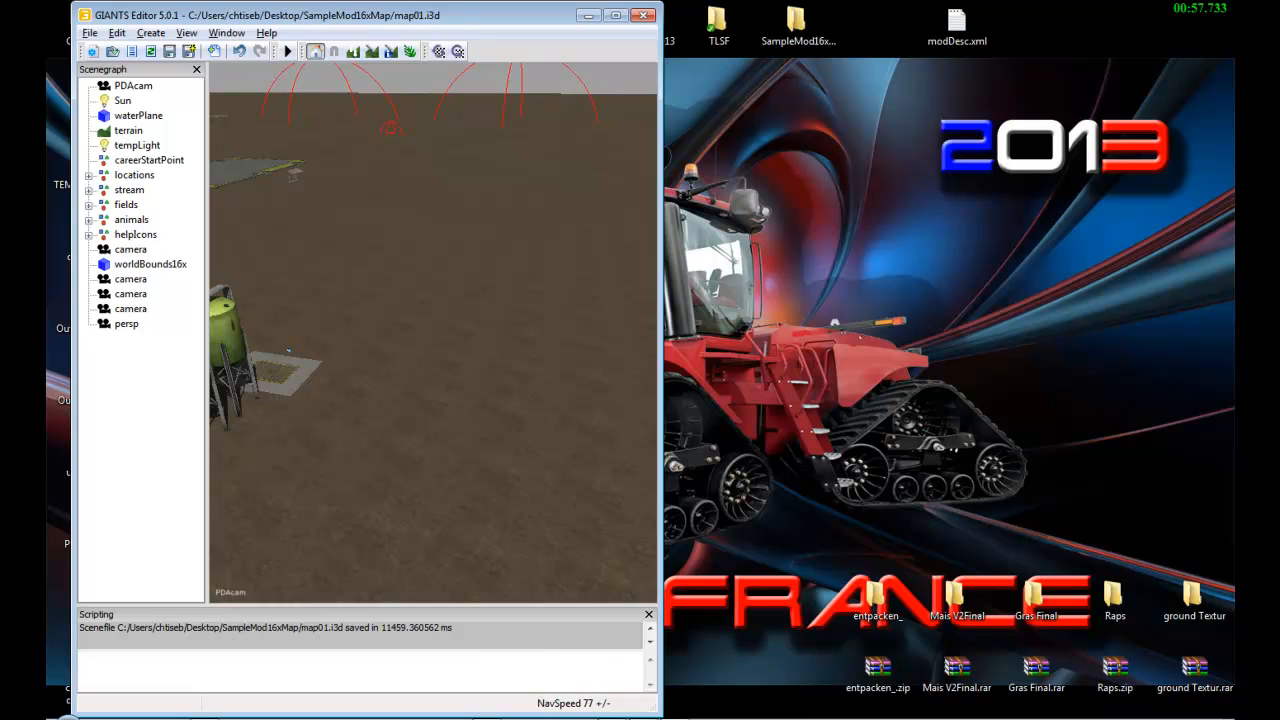
Switch to Windows Explorer and check the file size of map01.i3d in the SampleMod16xMap folder
key("alt+Tab")
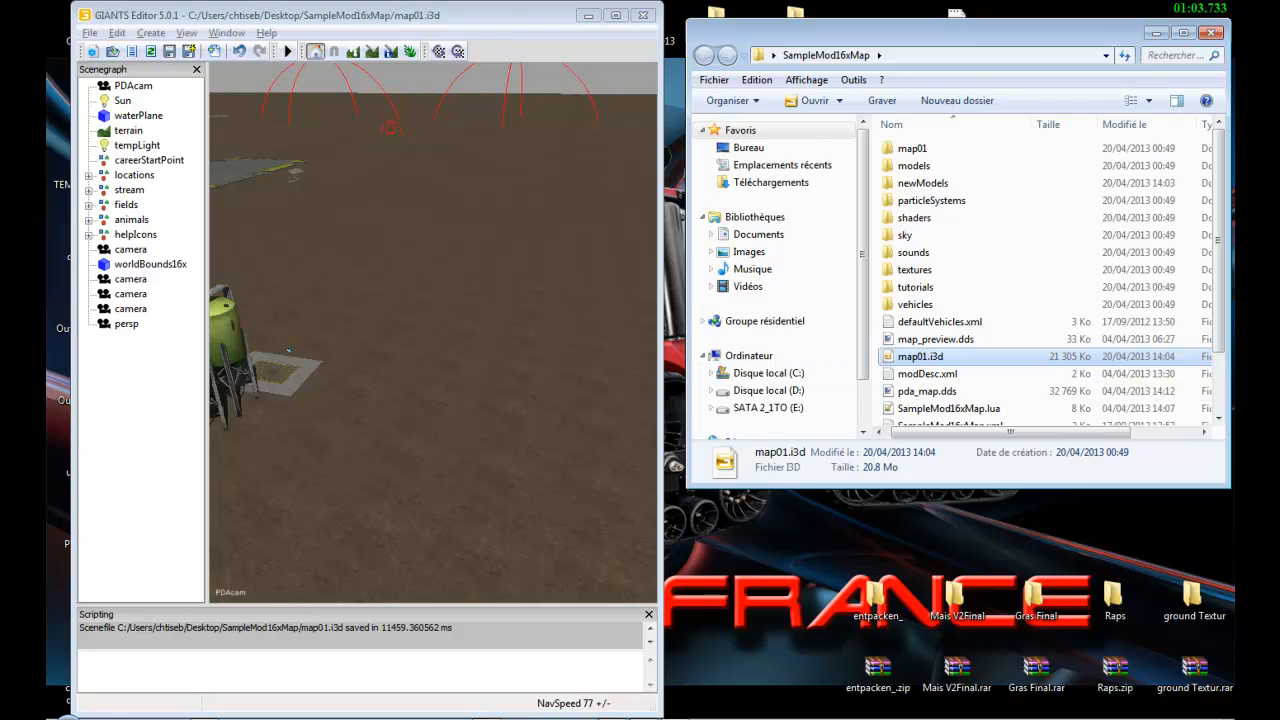
key("F2")
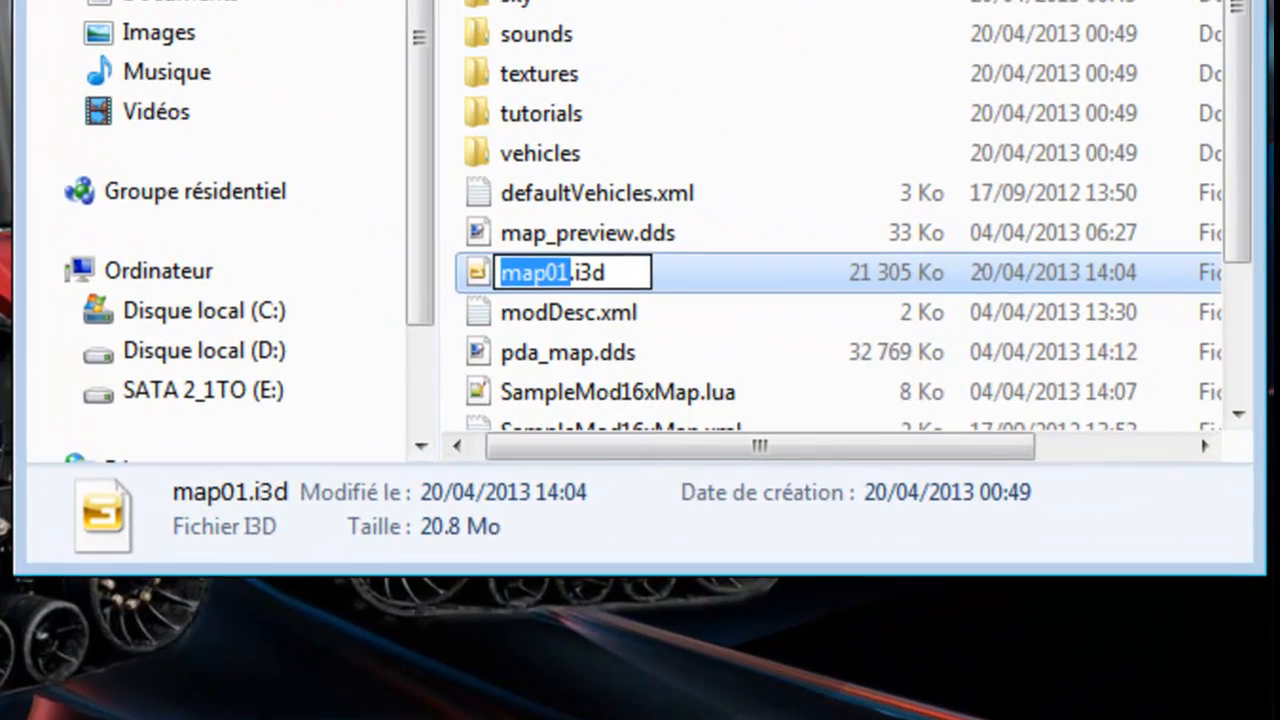
key("Escape")
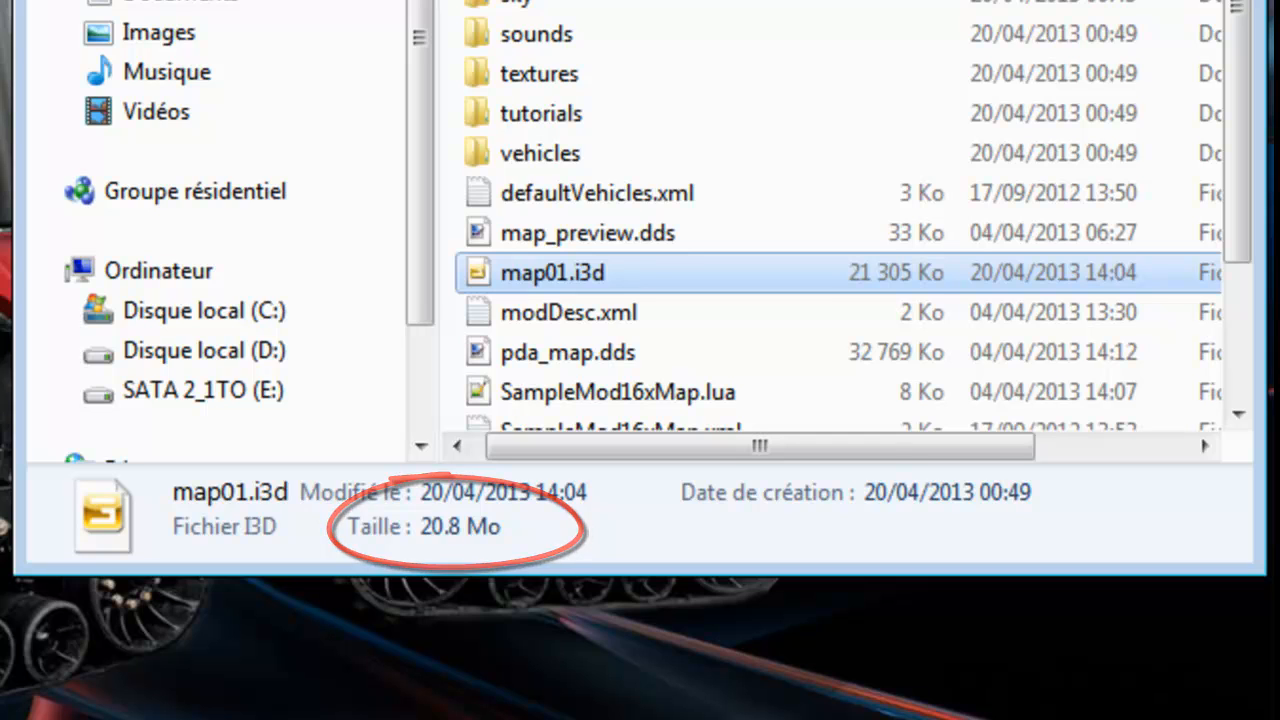
left_click_drag(418, 570, 418, 699)
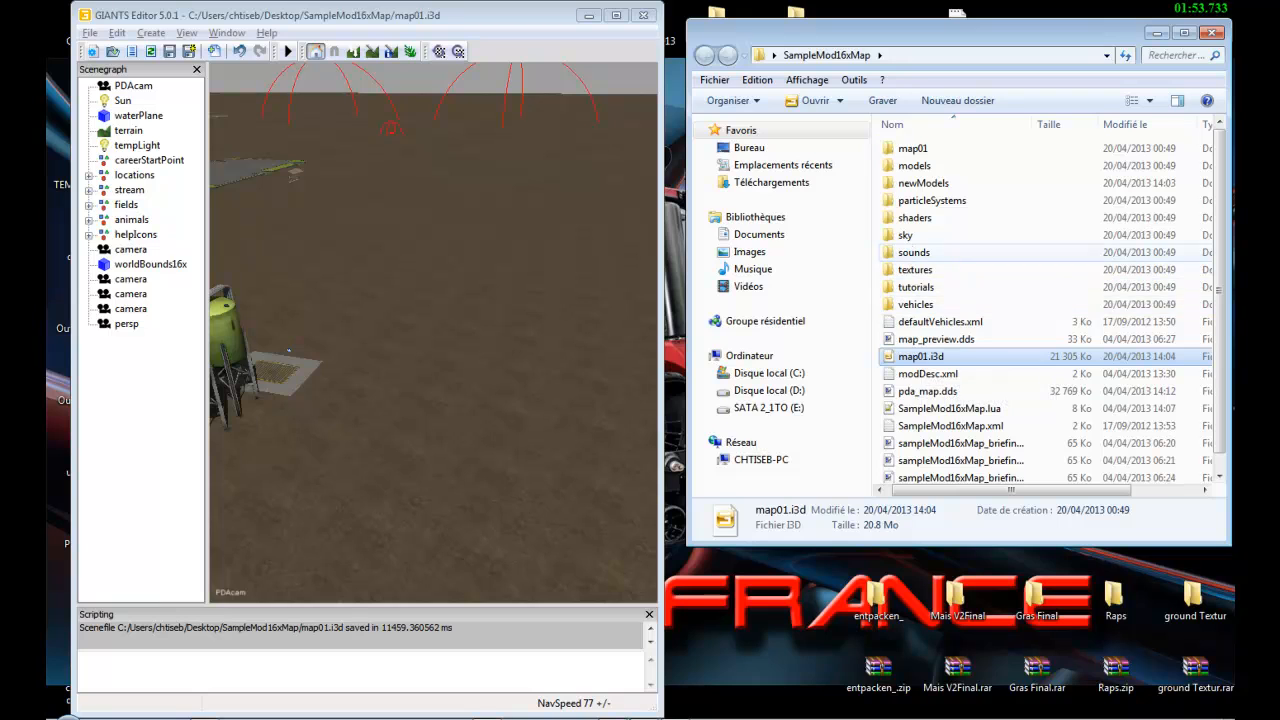
Open the TLSF folder inside newModels of the SampleMod16xMap folder
left_click(922, 183)
double_click(914, 165)
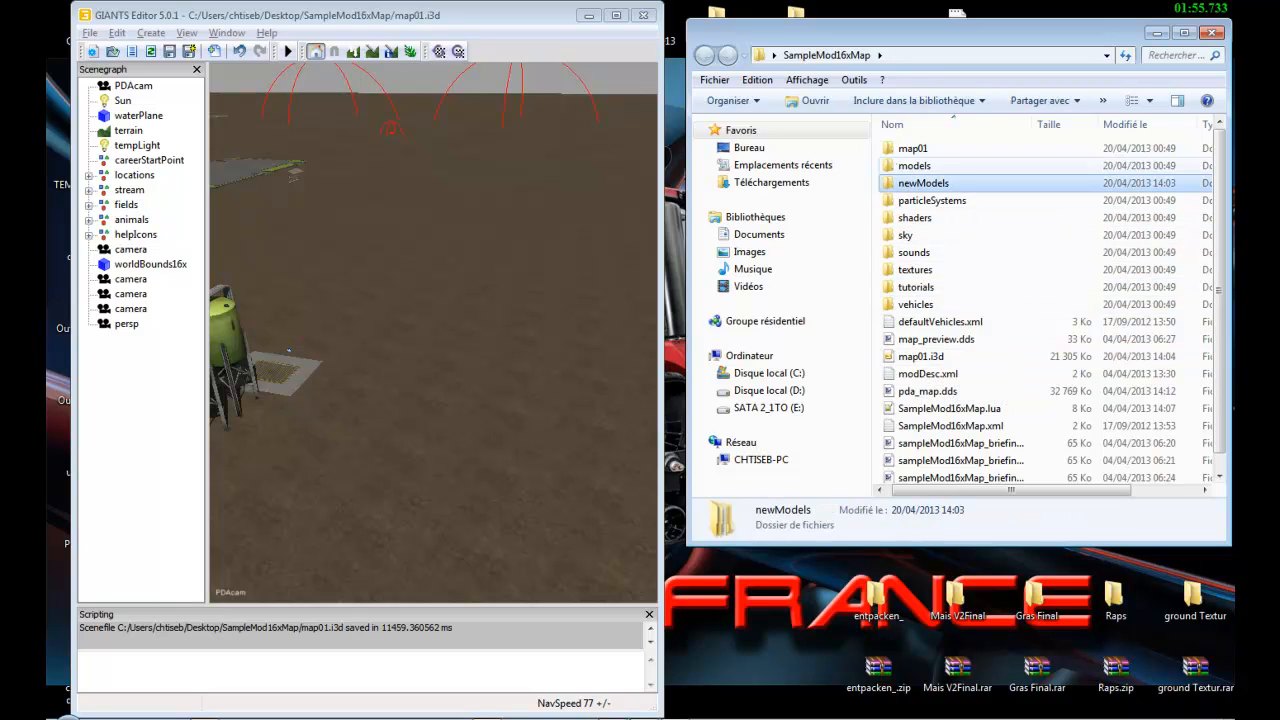
left_click(704, 55)
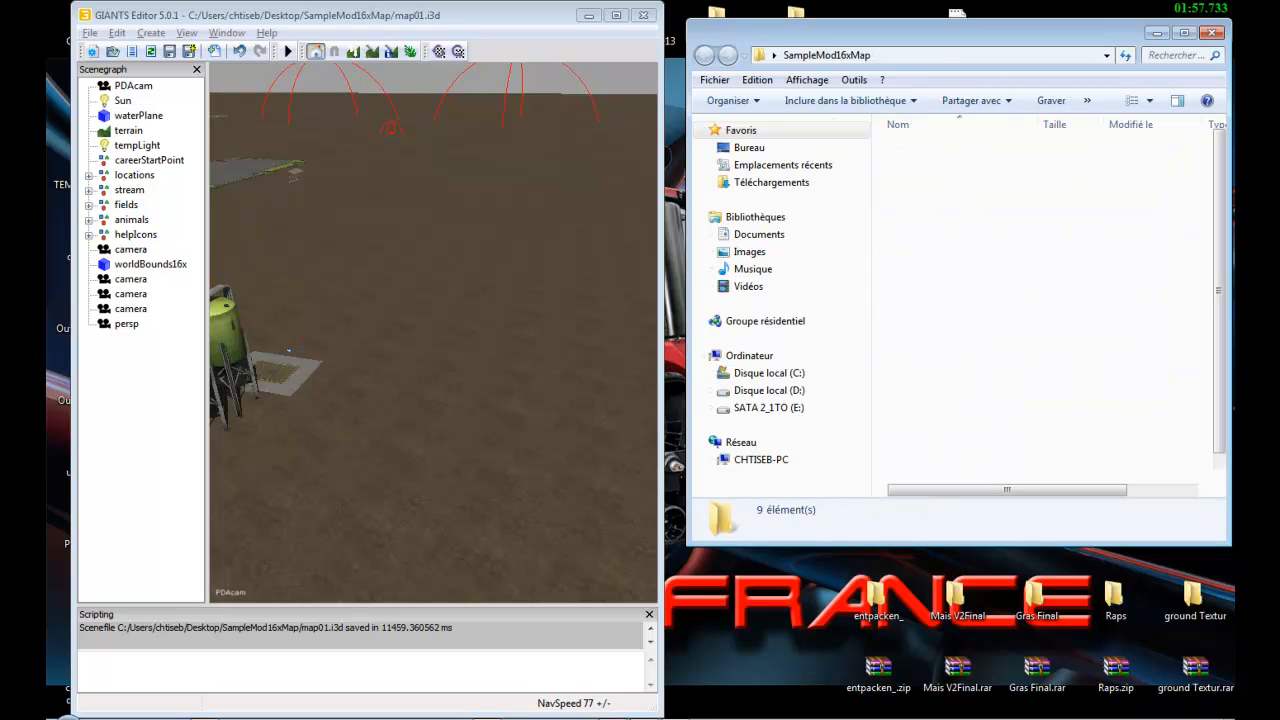
double_click(928, 183)
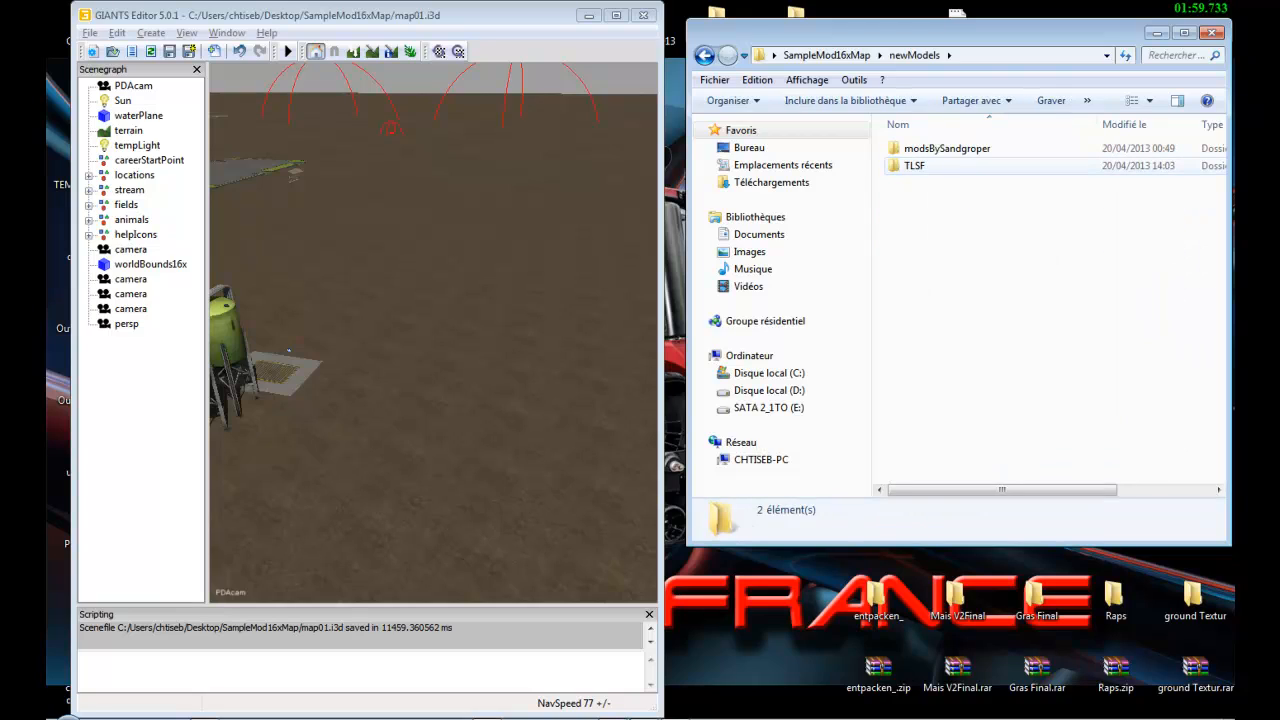
double_click(915, 165)
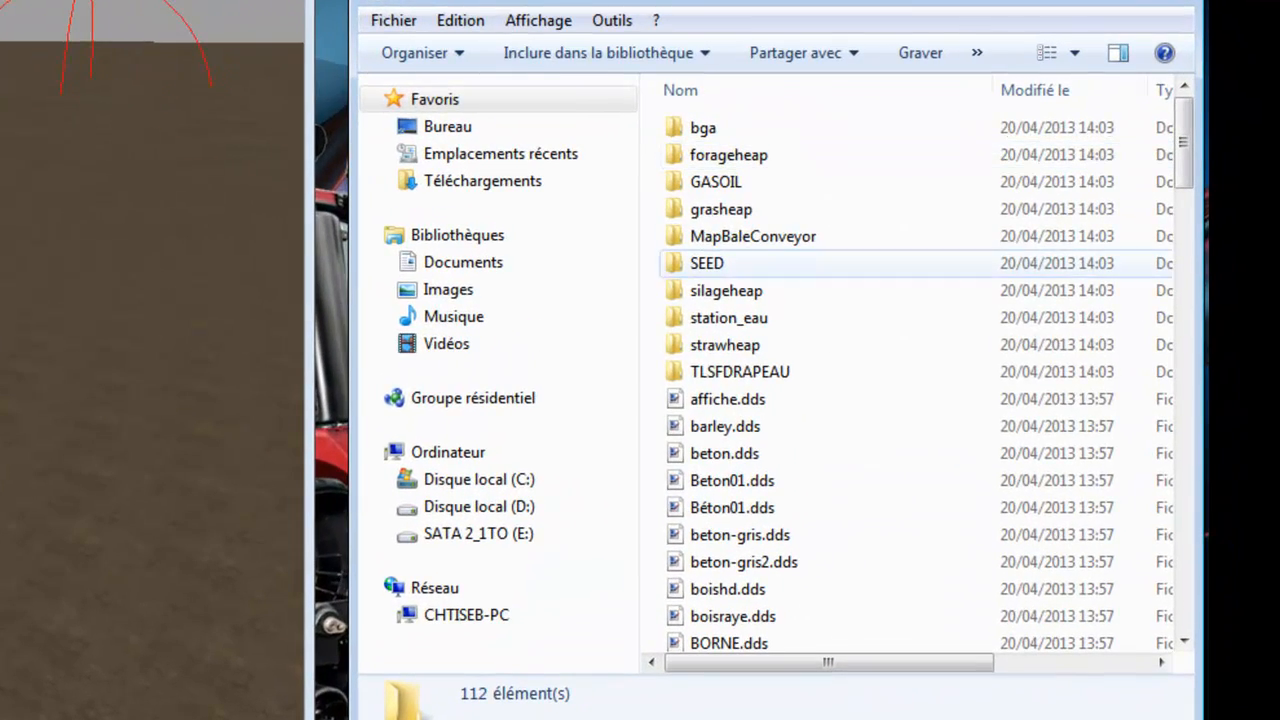
Find batiment tlsf 2.i3d among the TLSF files and open it in GIANTS Editor
left_click(895, 412)
scroll(900, 501, "down", 16)
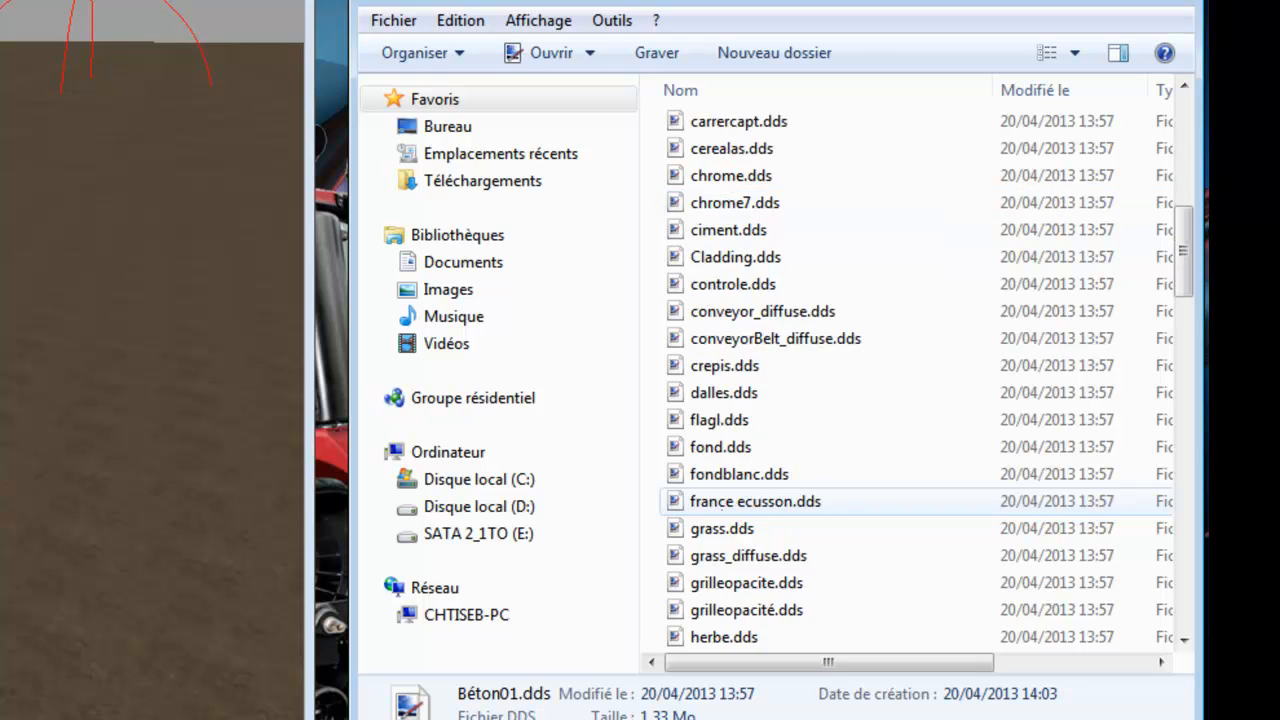
scroll(900, 501, "down", 7)
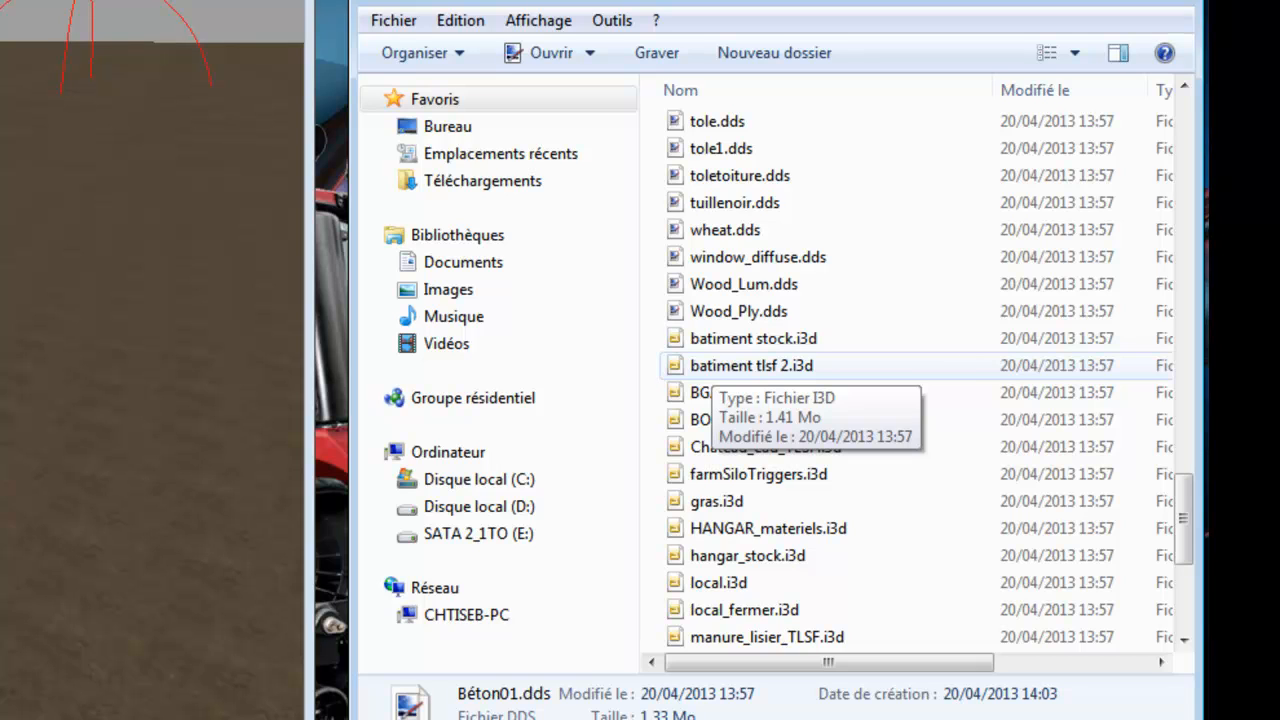
left_click(750, 365)
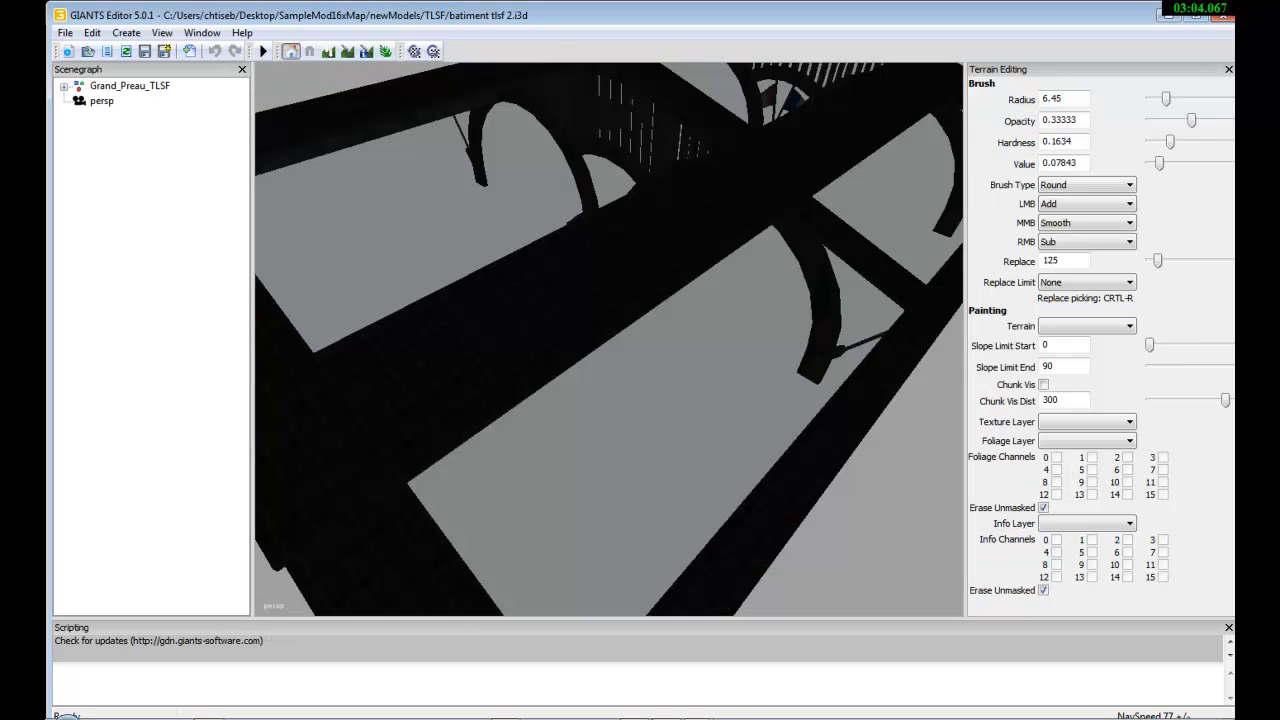
Create a light in the scene to illuminate the dark building model
left_click(162, 32)
key("Escape")
left_click(126, 32)
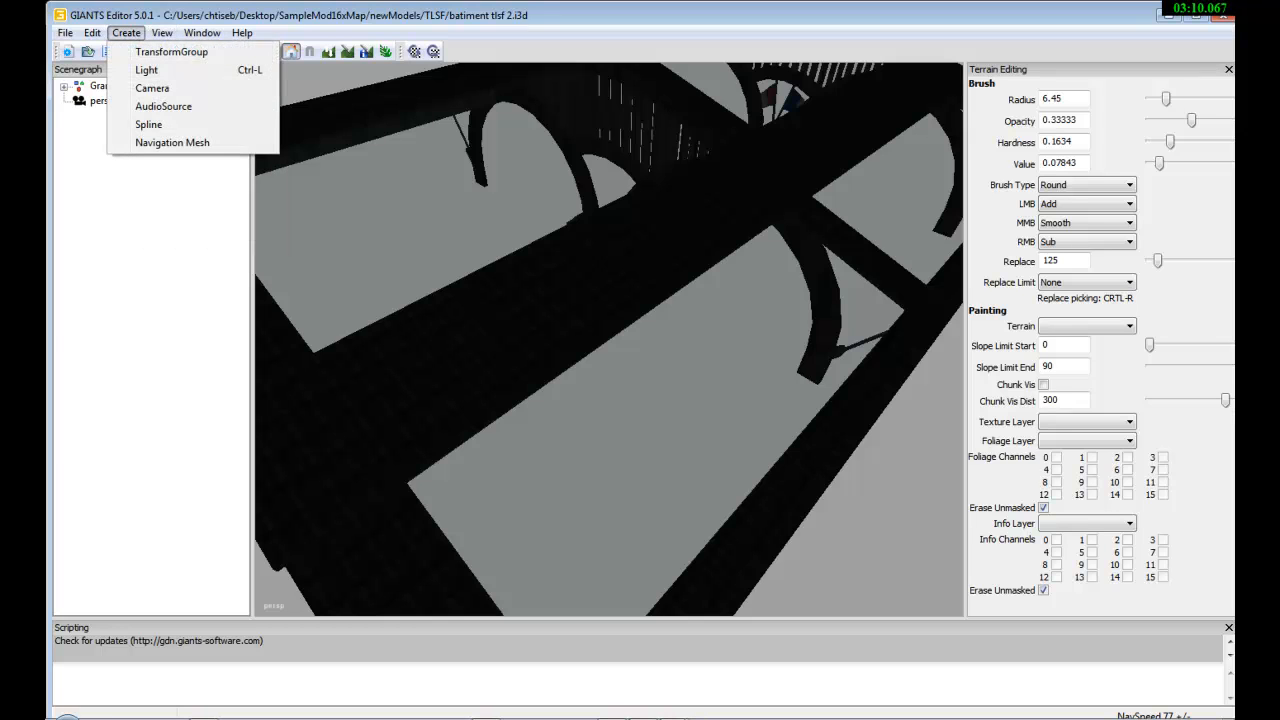
left_click(140, 66)
left_click_drag(608, 339, 420, 339, "alt")
middle_click_drag(608, 300, 612, 460, "alt")
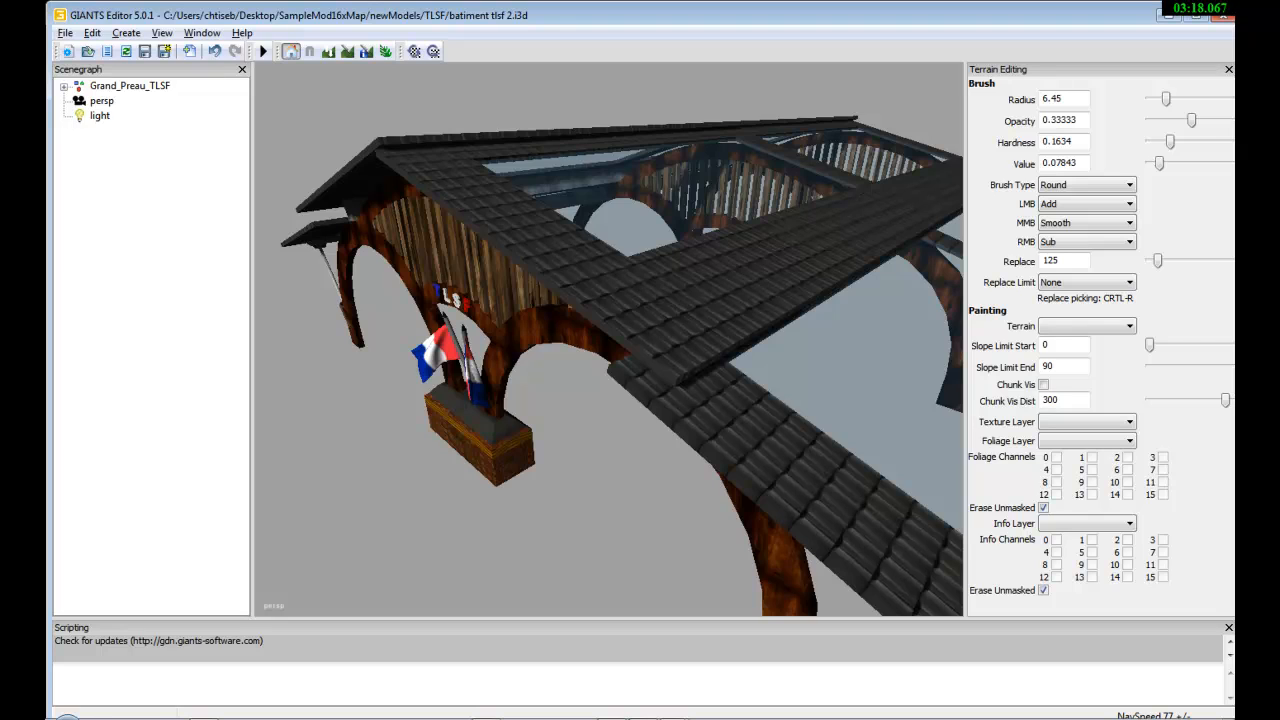
Expand the Grand_Preau_TLSF group, close Terrain Editing and display the object Attributes instead
left_click(64, 86)
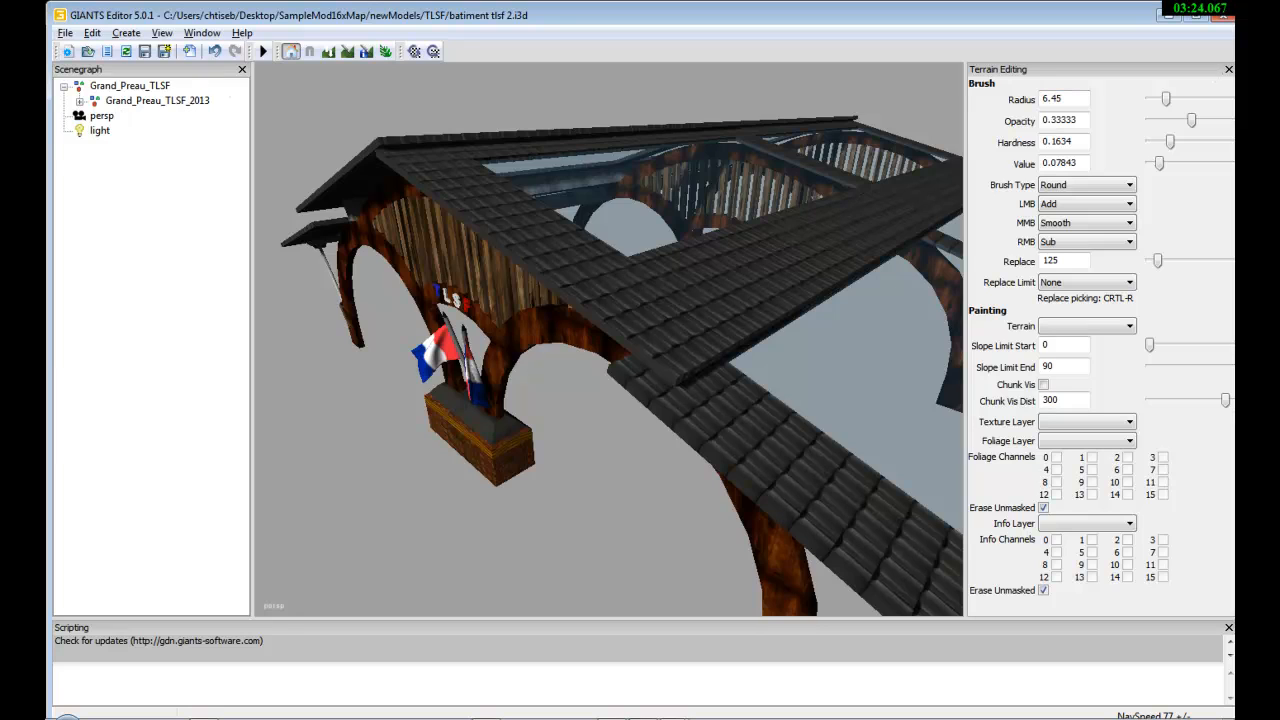
left_click(1228, 69)
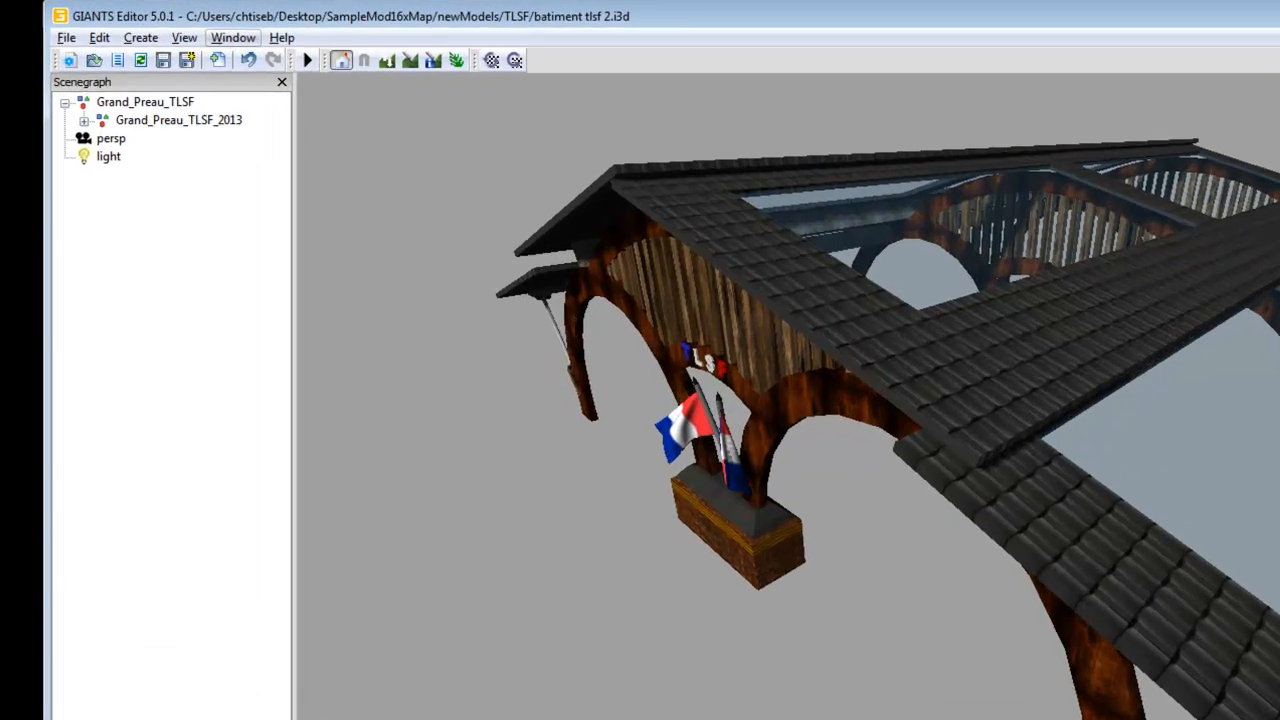
key("alt+w")
key("Down")
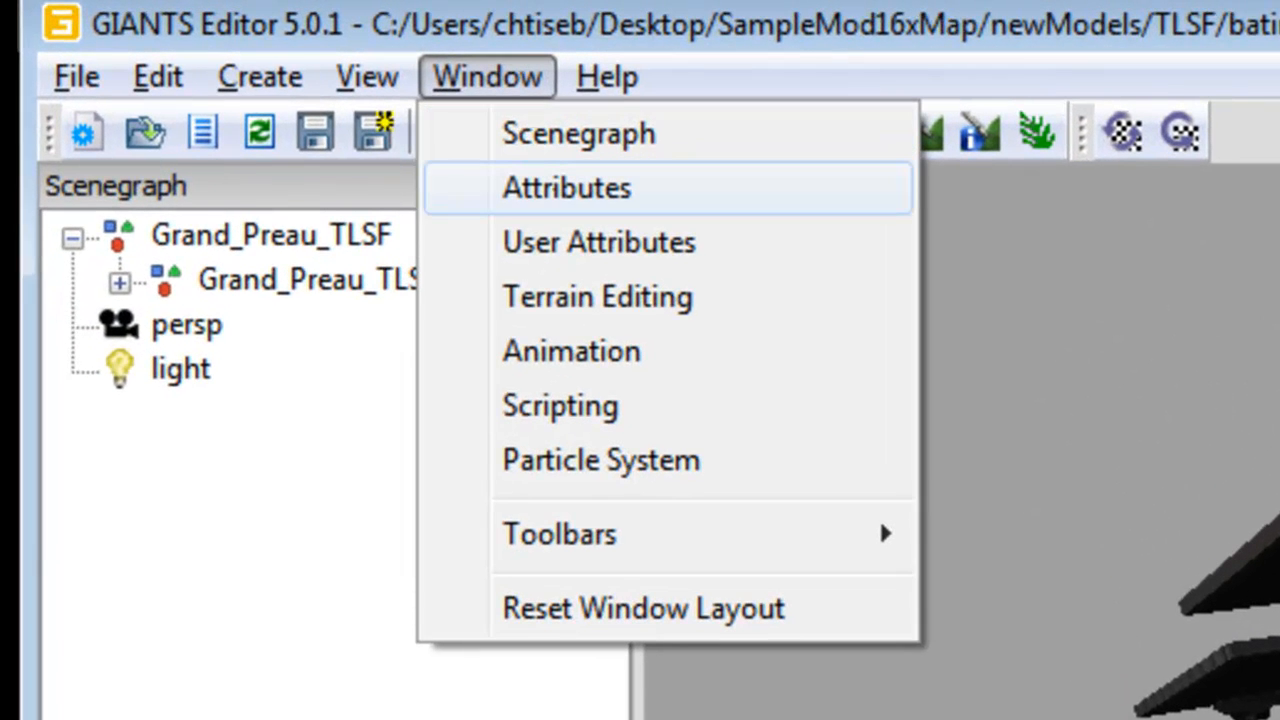
key("Return")
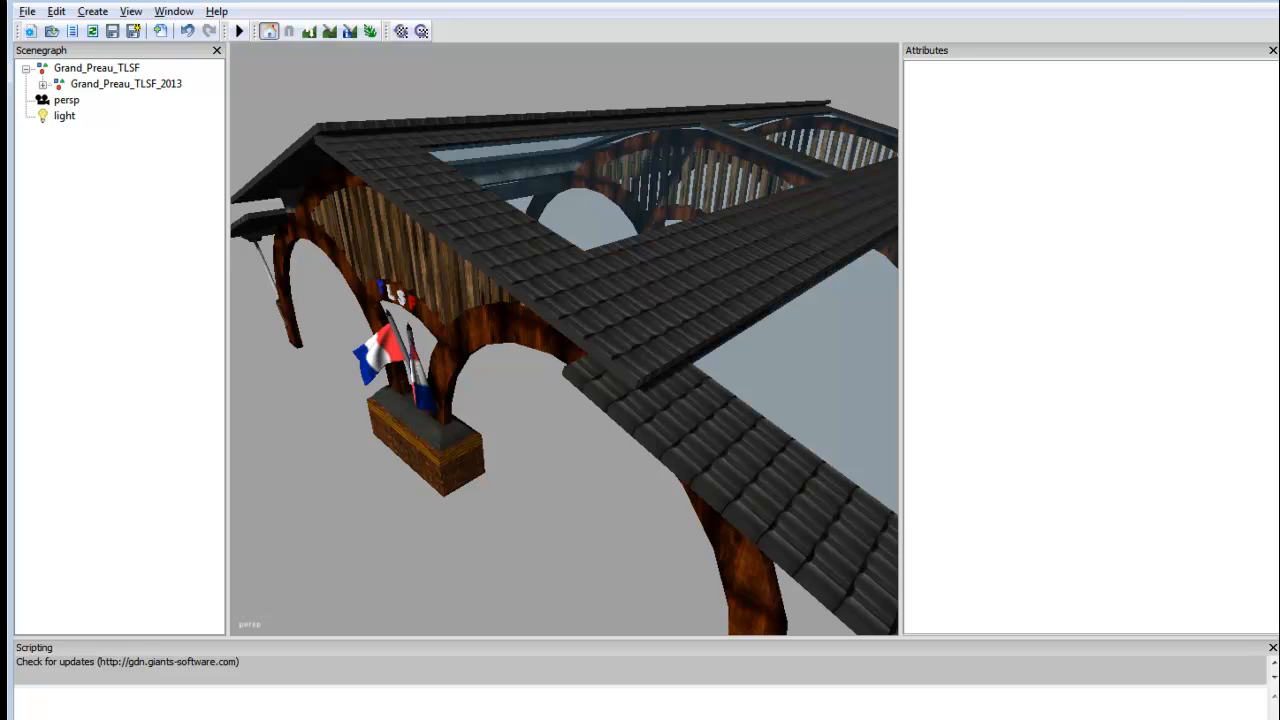
Examine the transform attributes of the root group Grand_Preau_TLSF
left_click(96, 67)
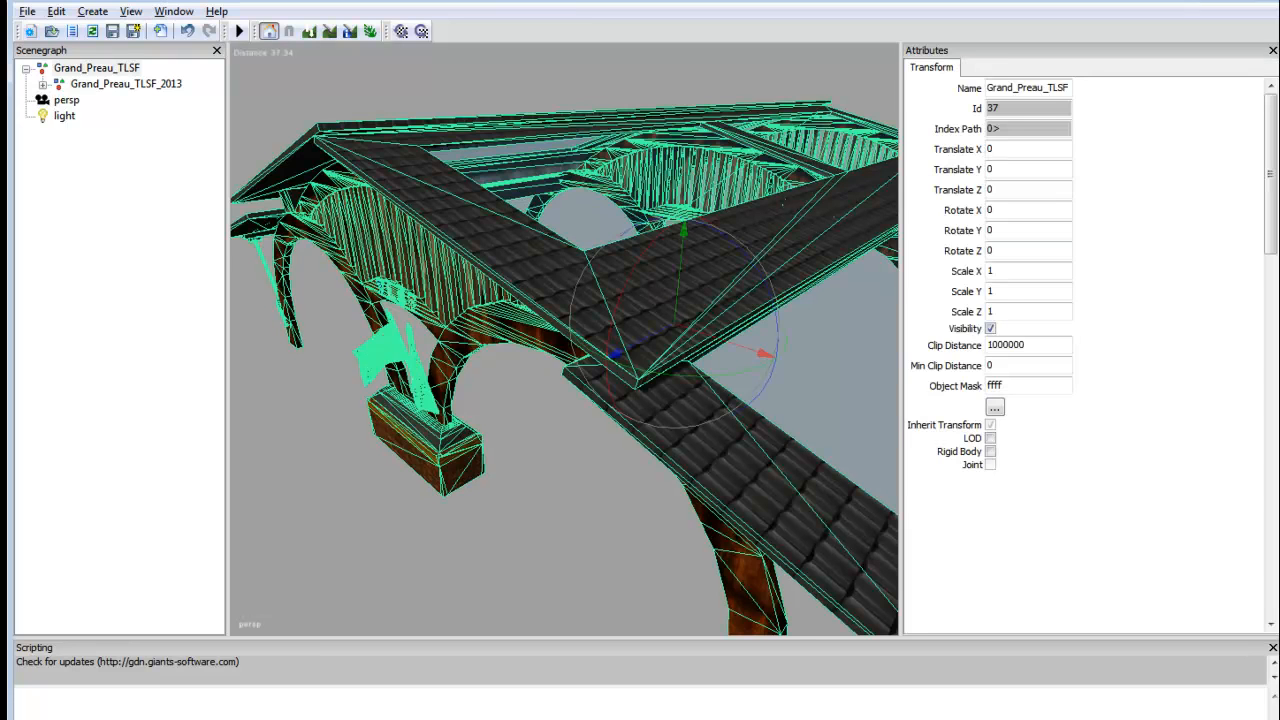
left_click(96, 67)
key("Left")
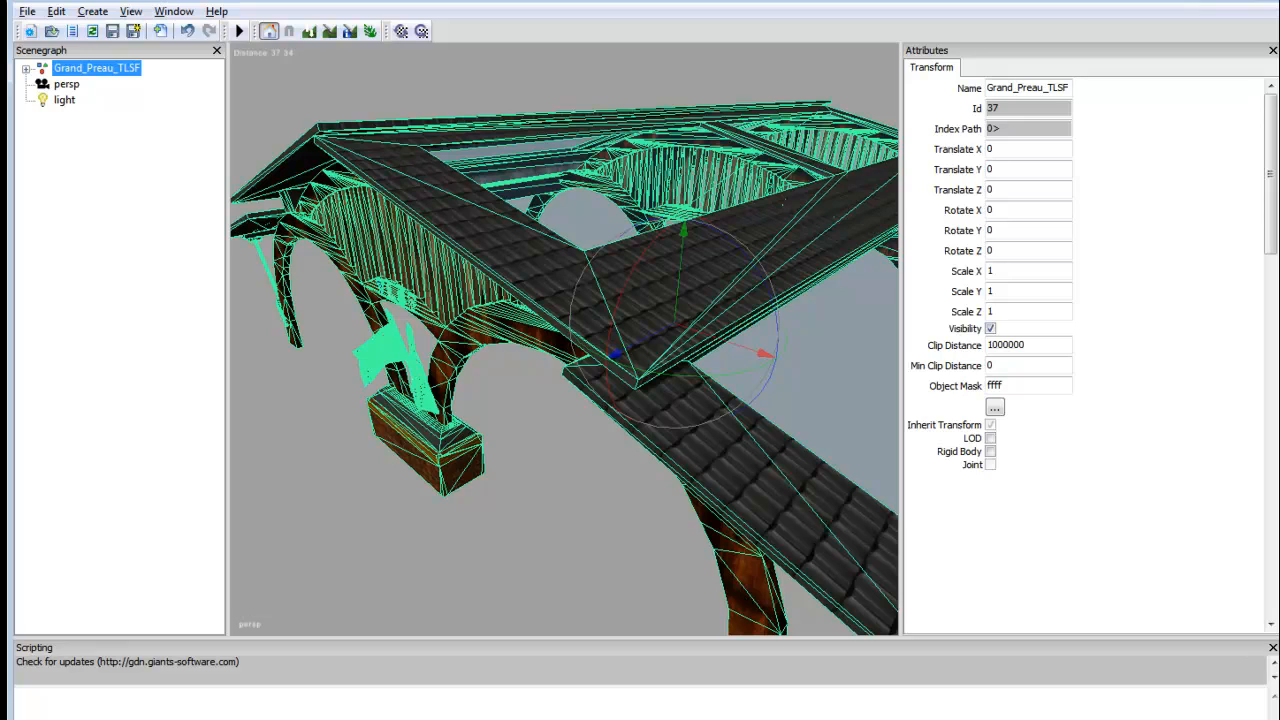
key("Right")
Expand Grand_Preau_TLSF_2013 and compare its transform and rigid body attributes with those of its parent group
left_click(126, 83)
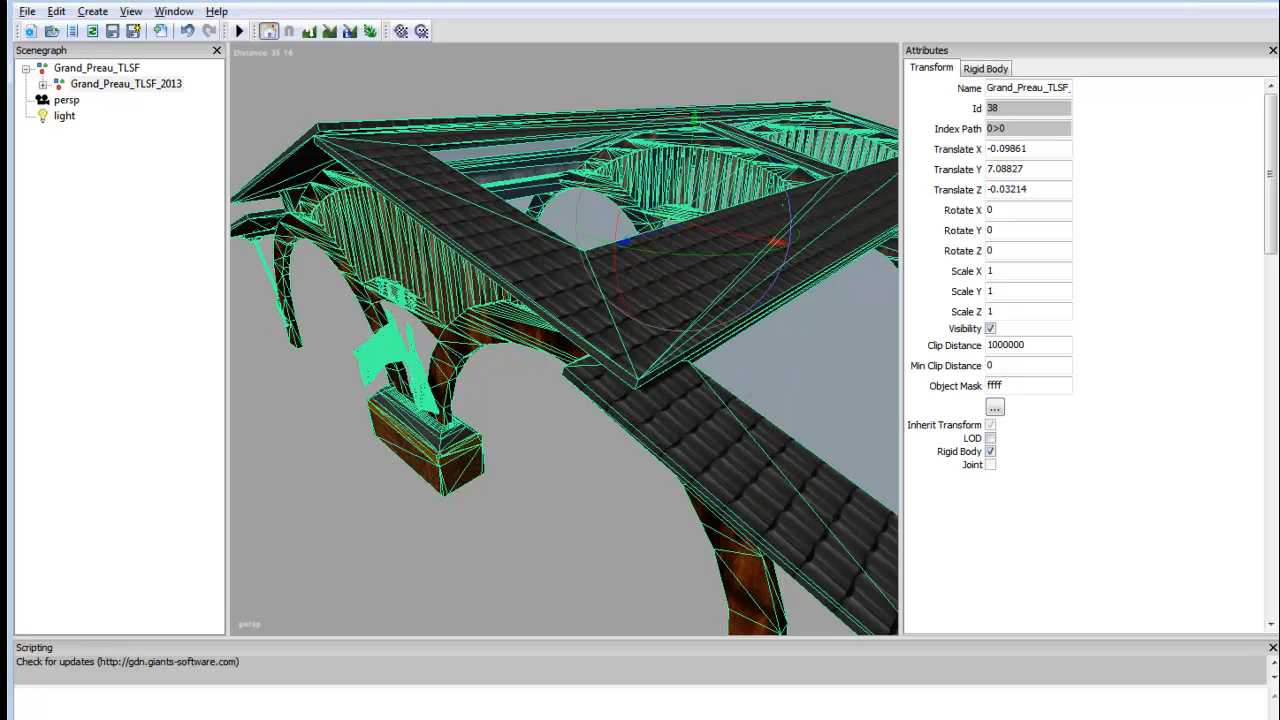
left_click(126, 83)
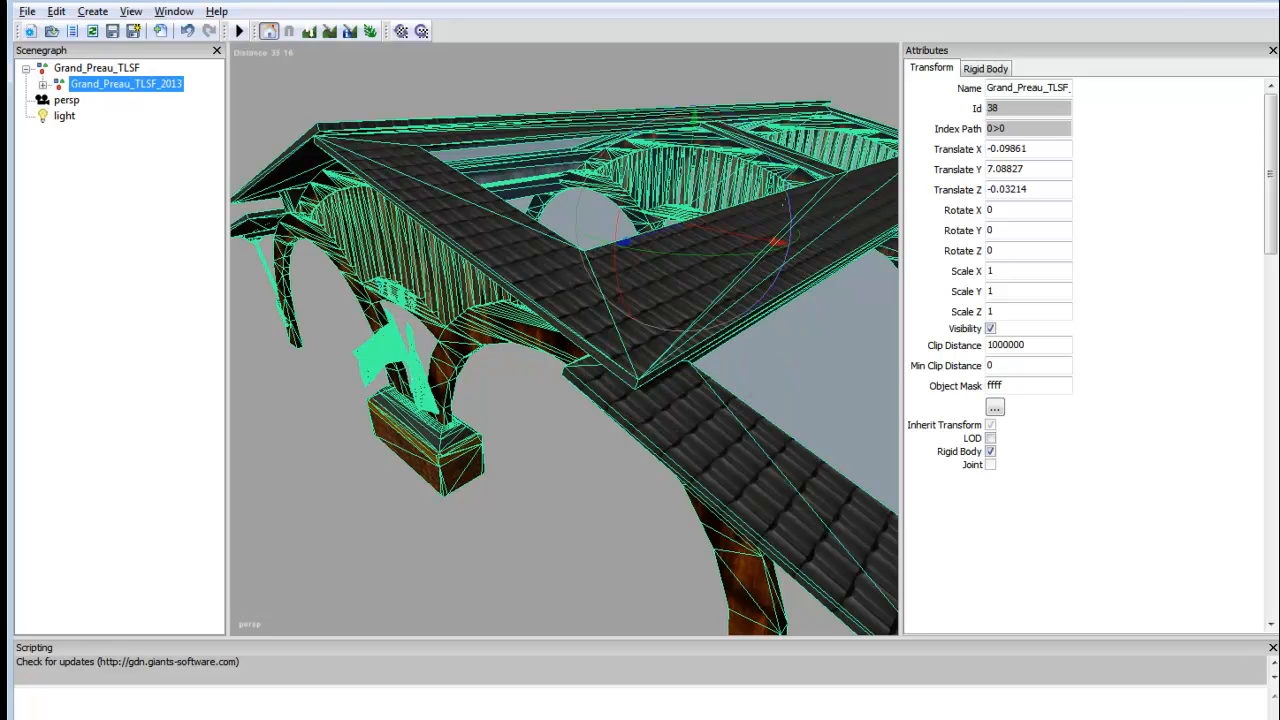
key("Right")
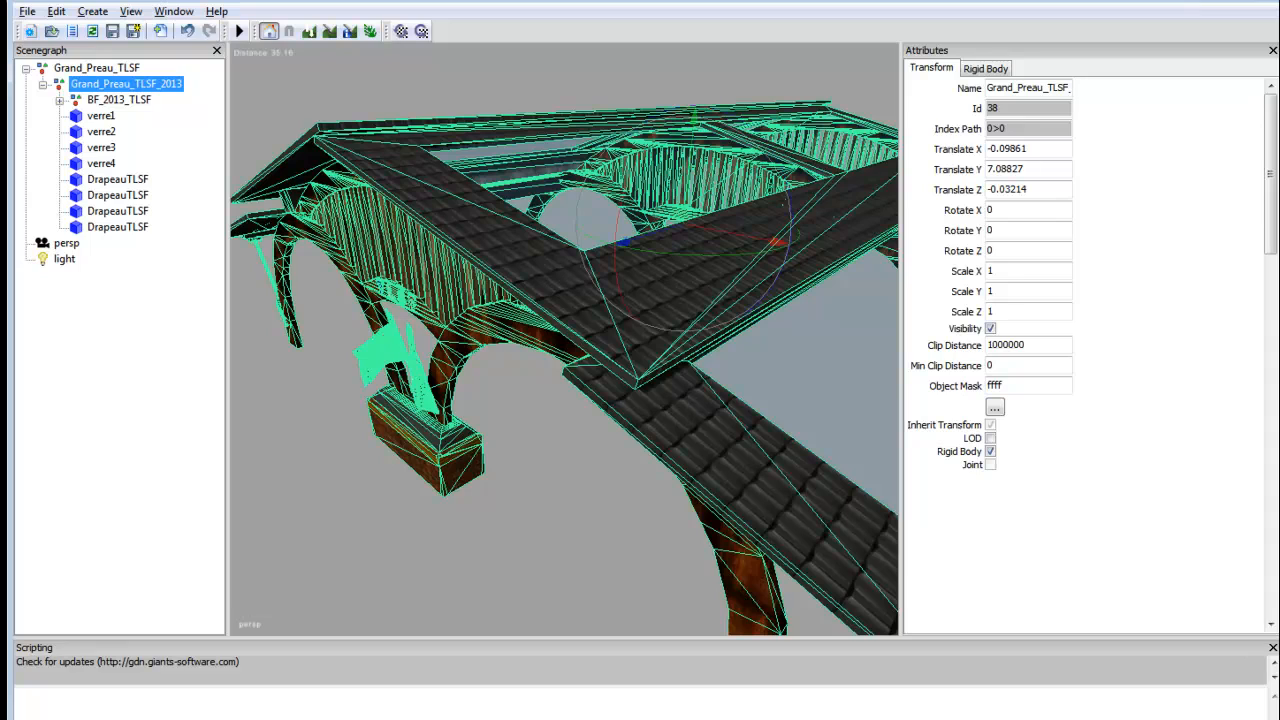
key("Up")
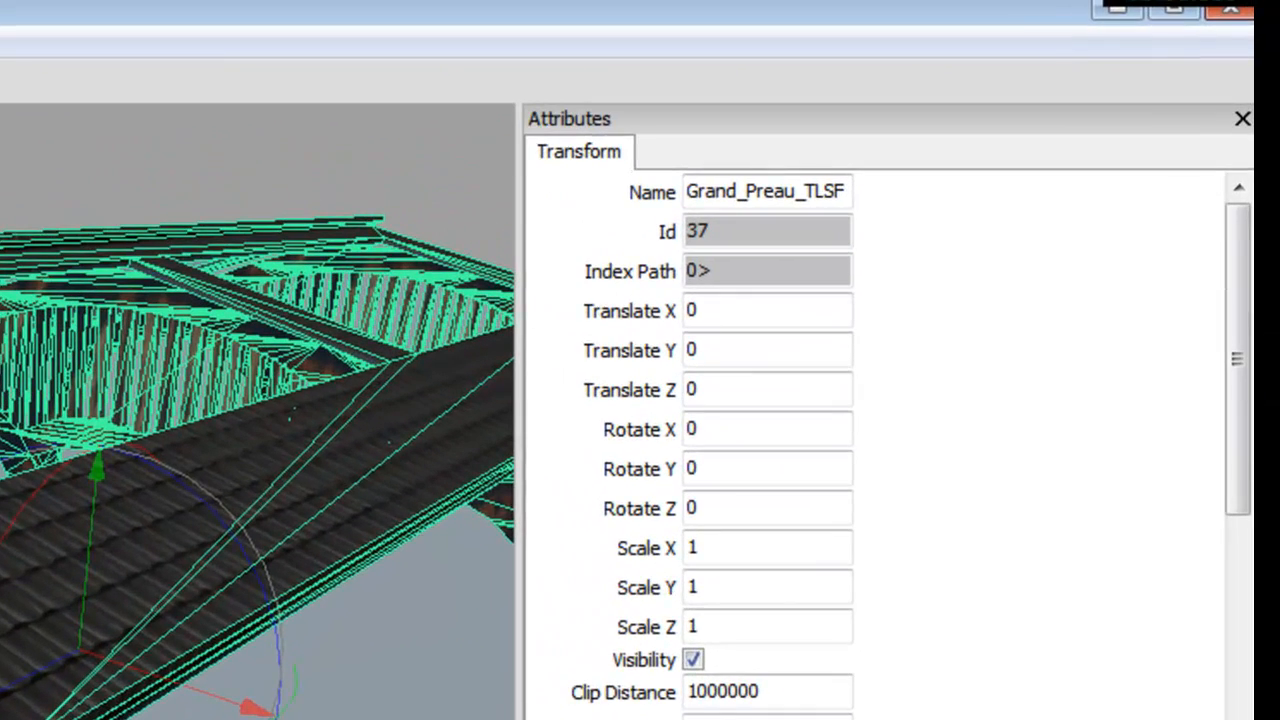
key("Down")
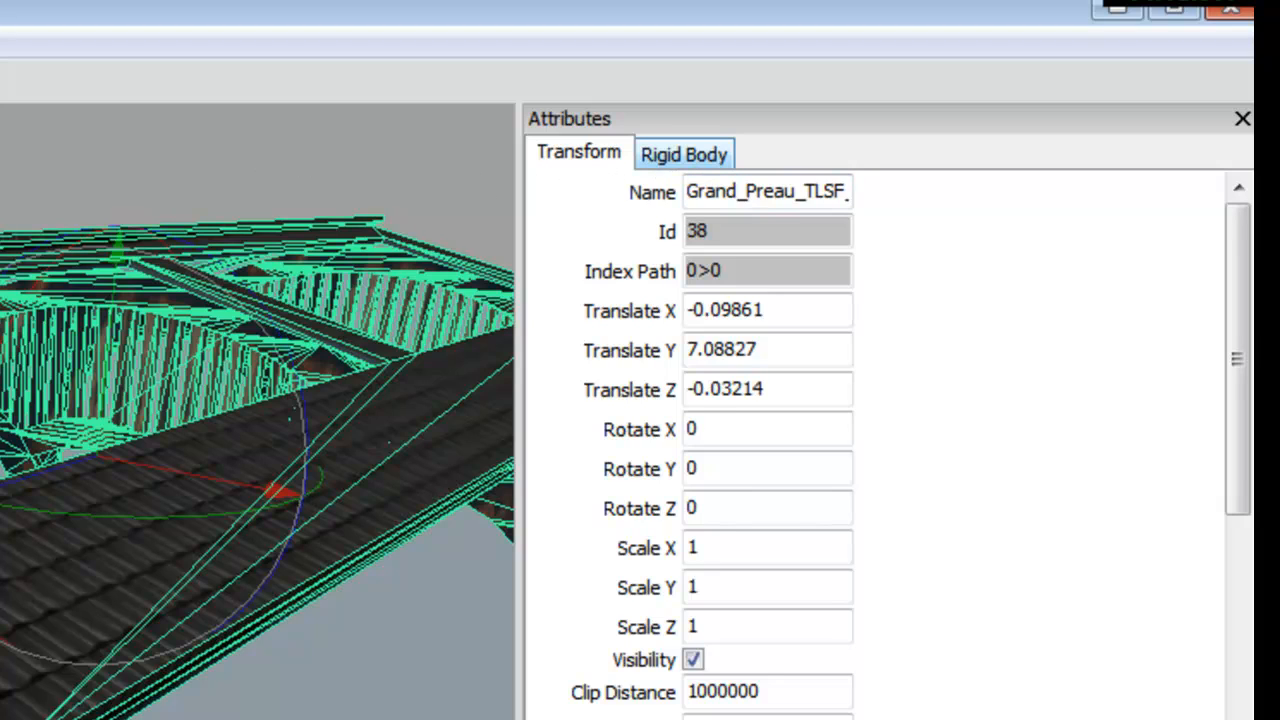
left_click(684, 154)
left_click(578, 154)
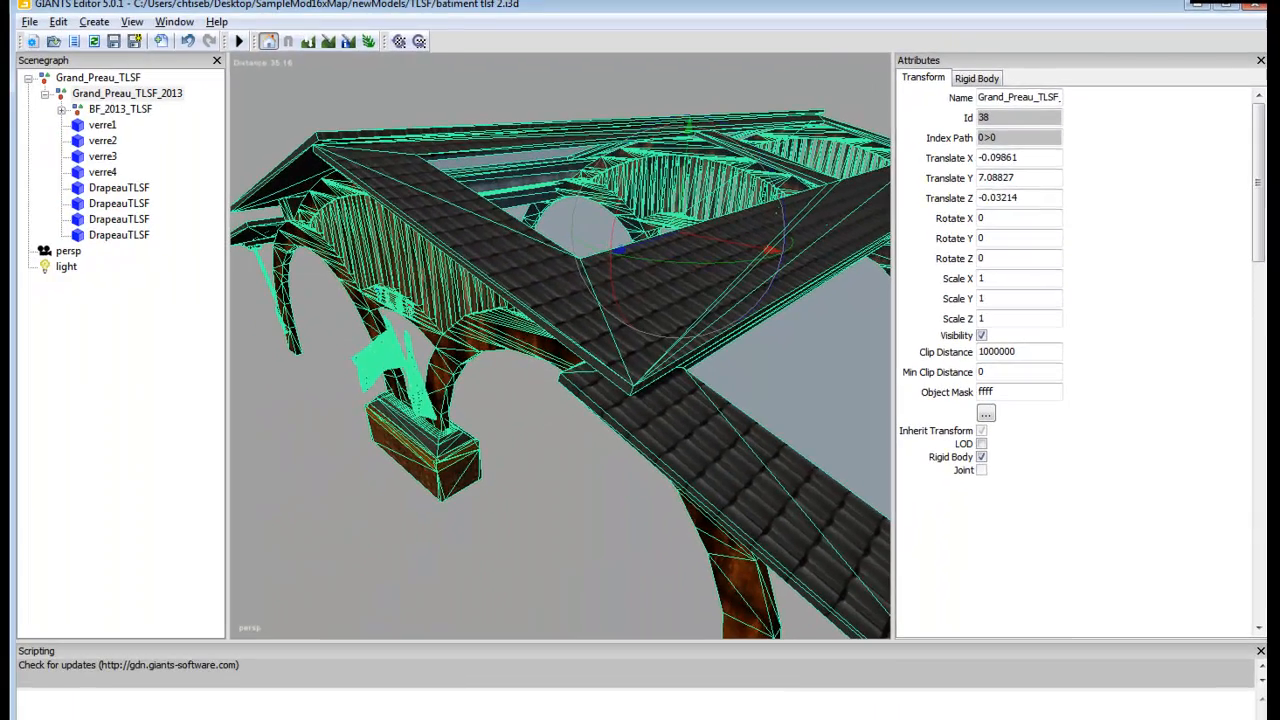
Expand the BF_2013_TLSF group and examine the shape attributes of its child Group38
left_click(120, 108)
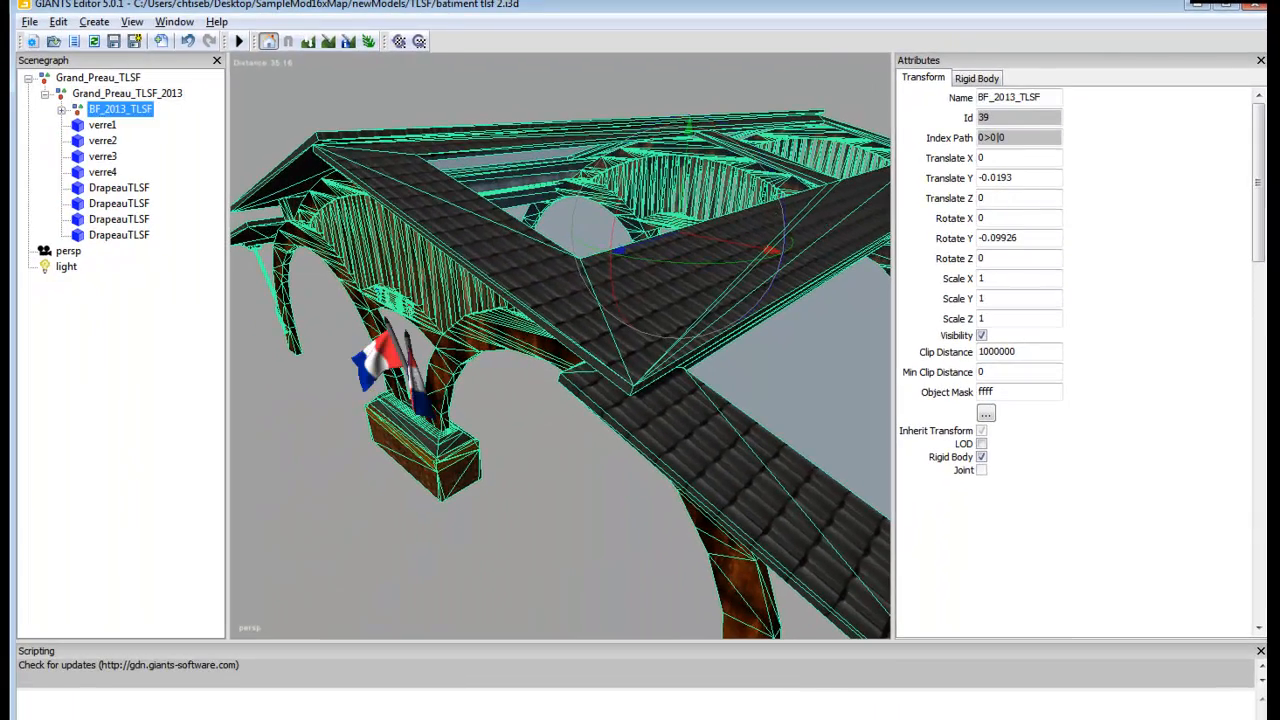
key("Right")
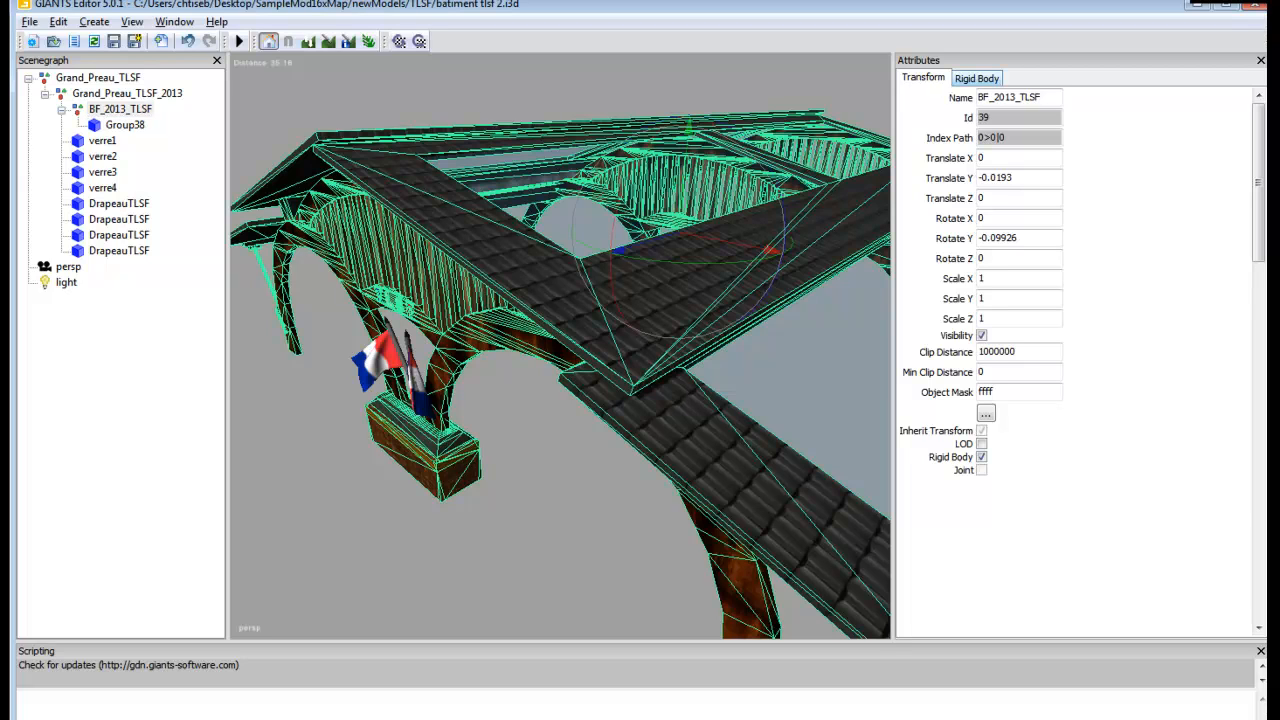
key("Down")
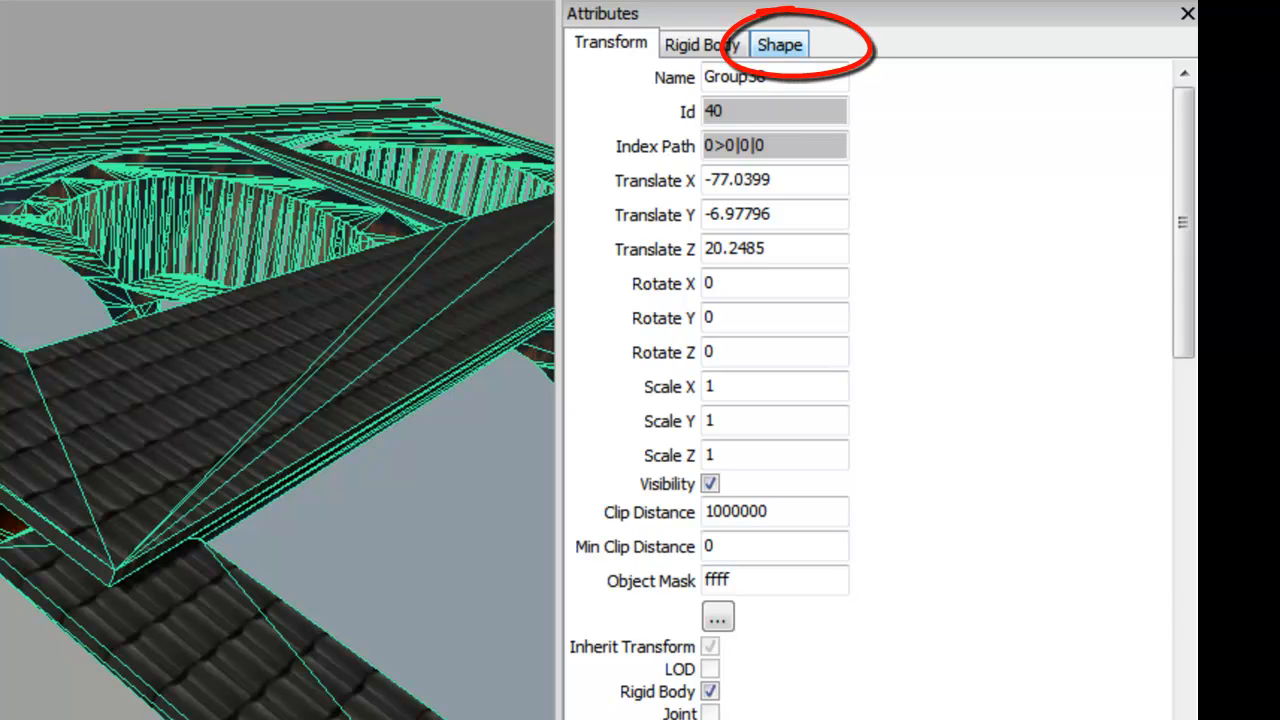
left_click(779, 44)
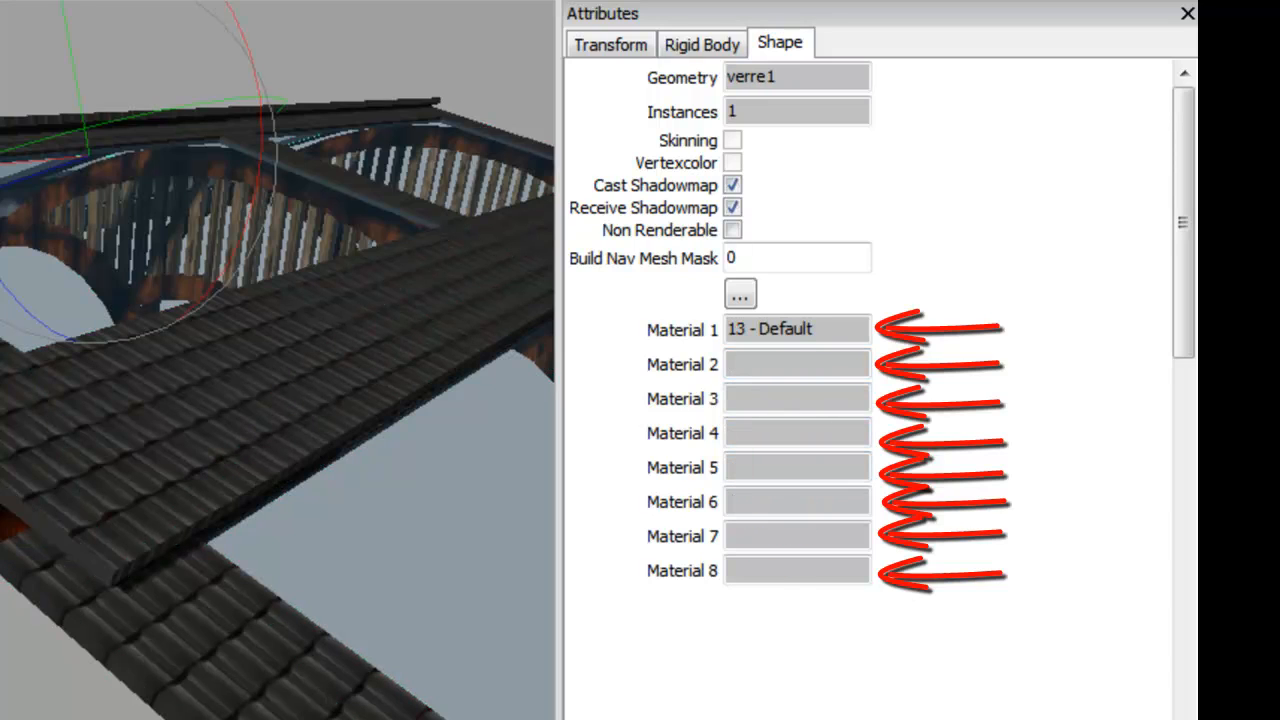
Review the materials assigned to the verre and DrapeauTLSF shapes one by one, then select the BF_2013_TLSF group again
key("Down")
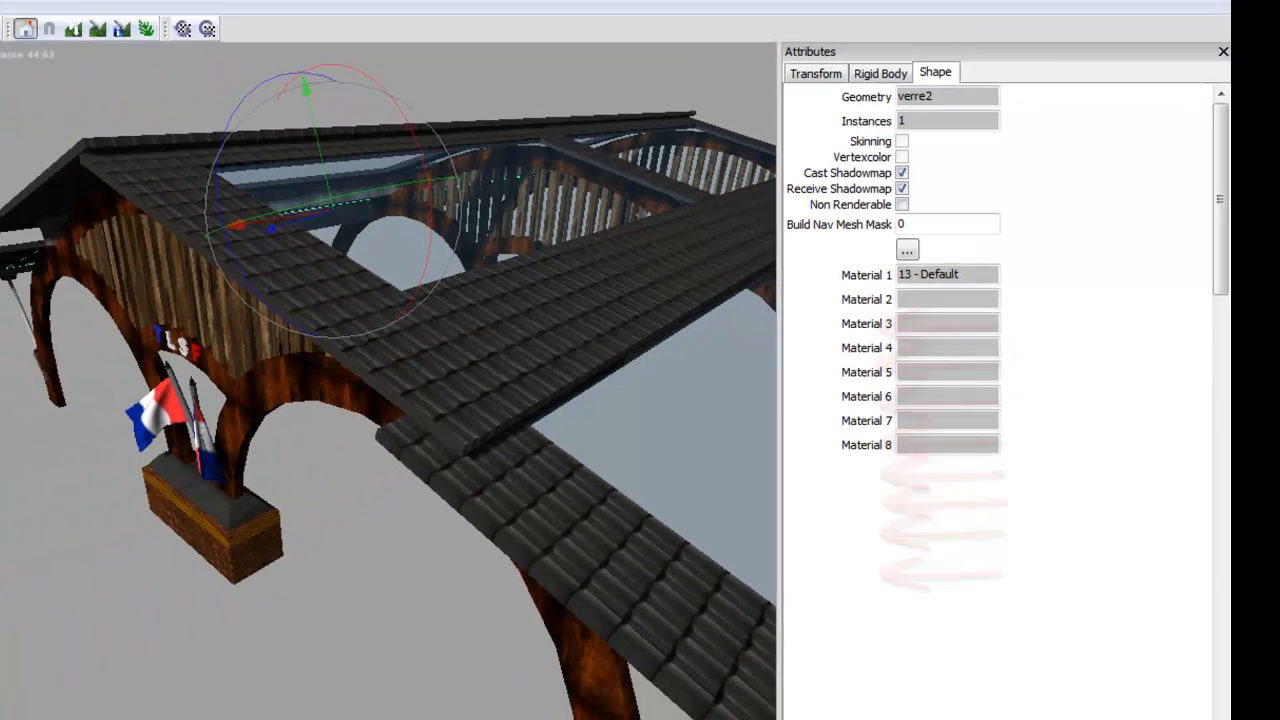
key("Down")
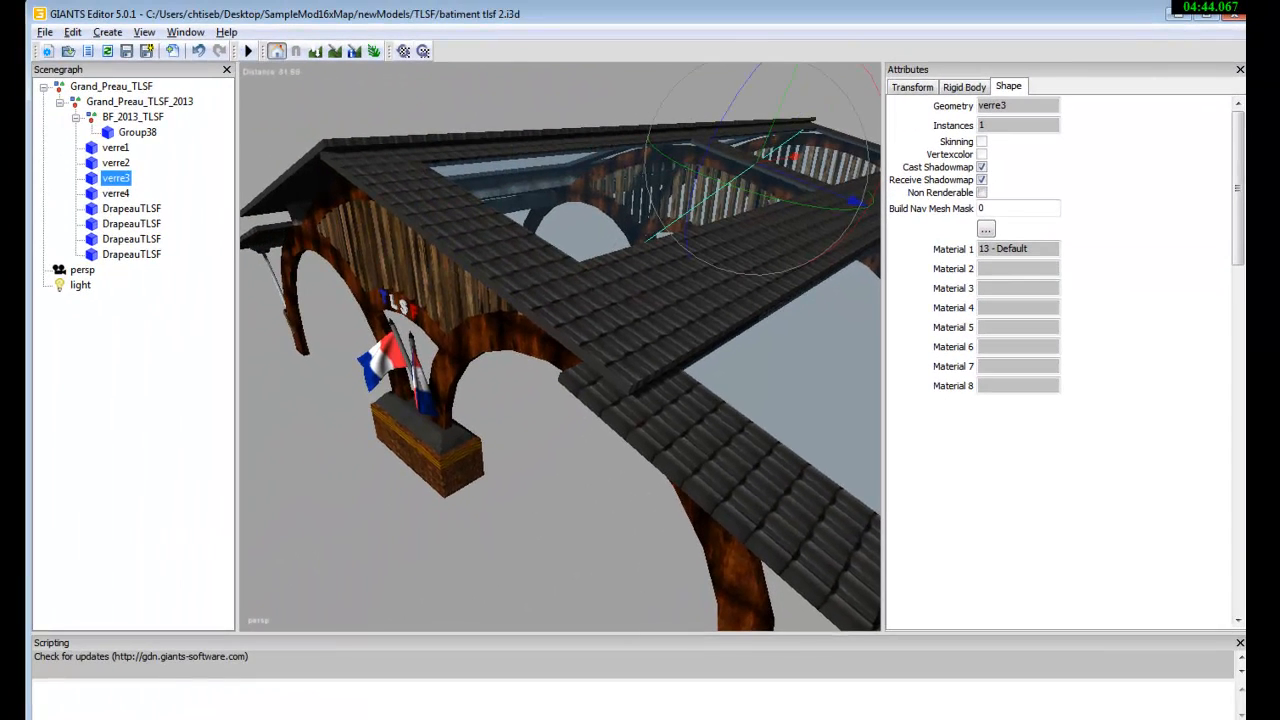
key("Down")
key("Down")
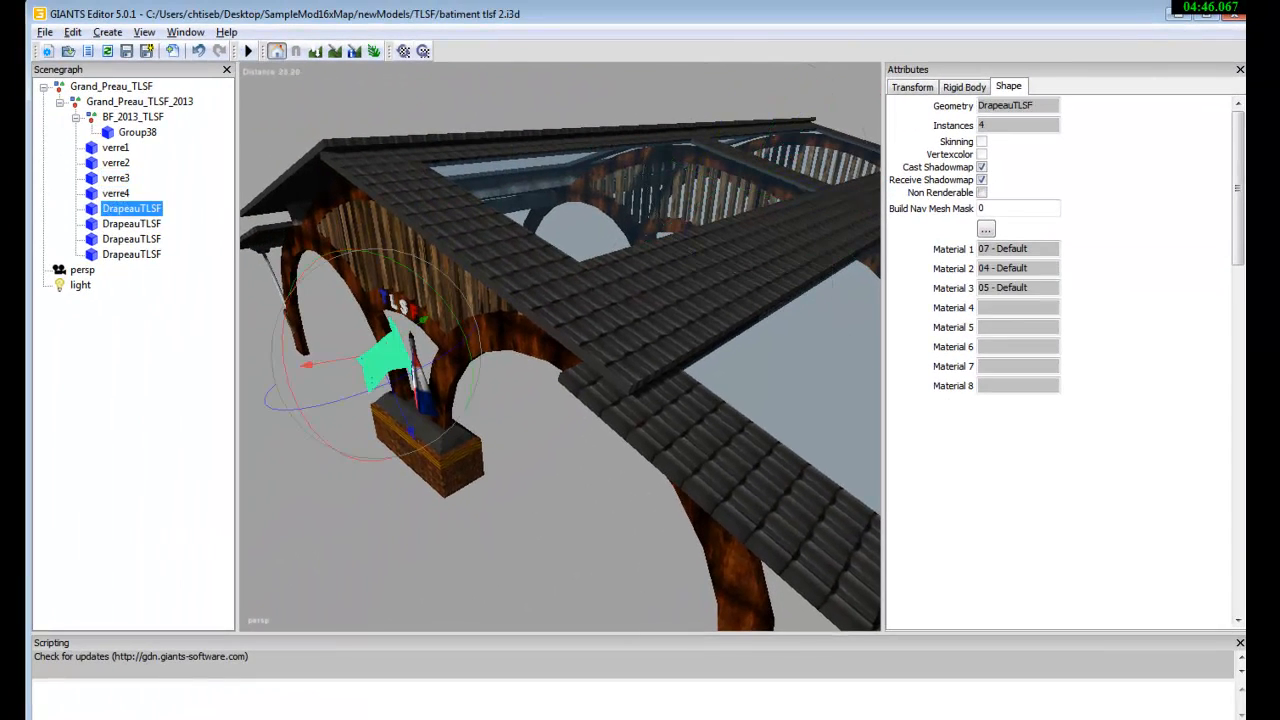
key("Down")
key("Down")
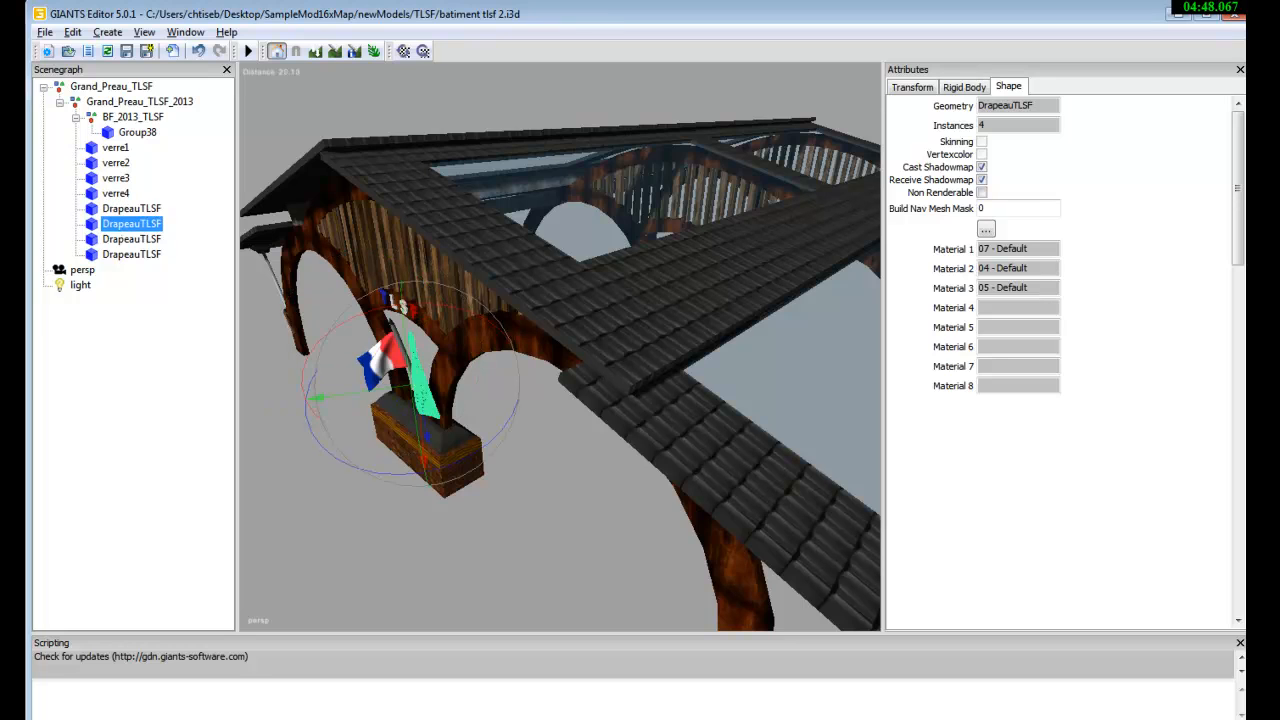
key("Down")
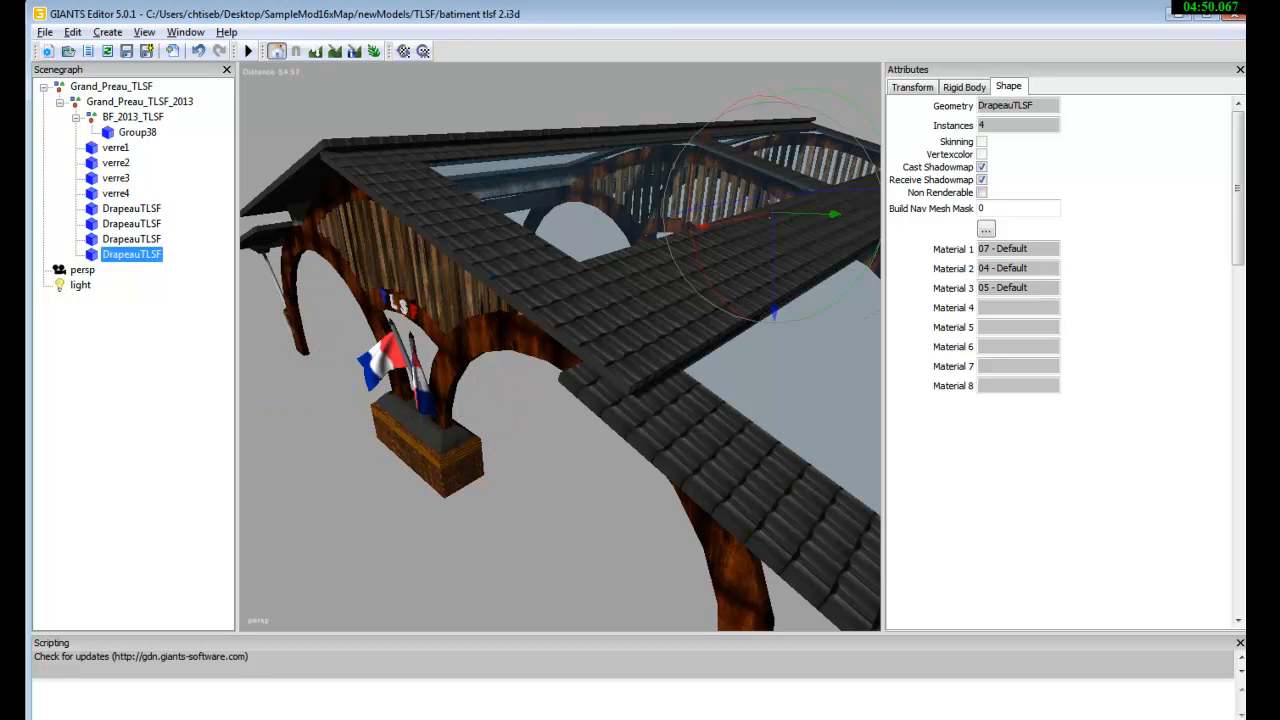
left_click(132, 116)
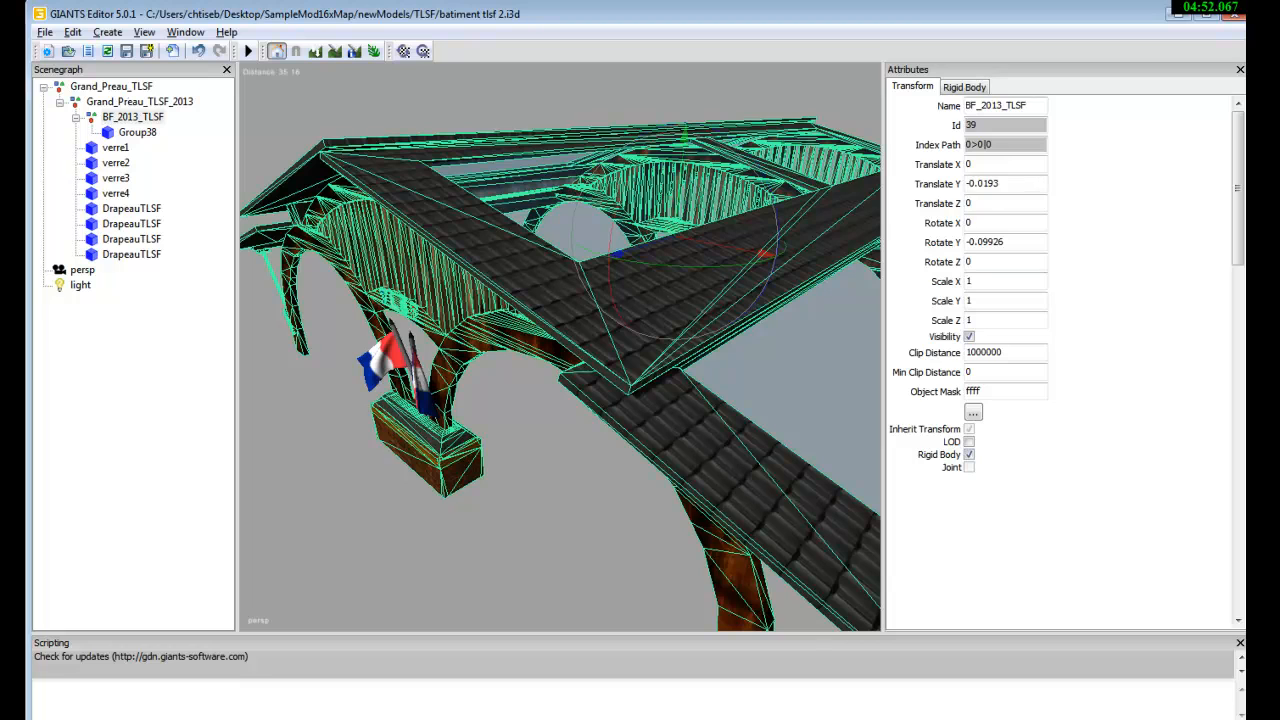
Close the batiment tlsf 2.i3d model without saving changes and open BGATLSF.i3d from the TLSF folder
left_click(139, 101)
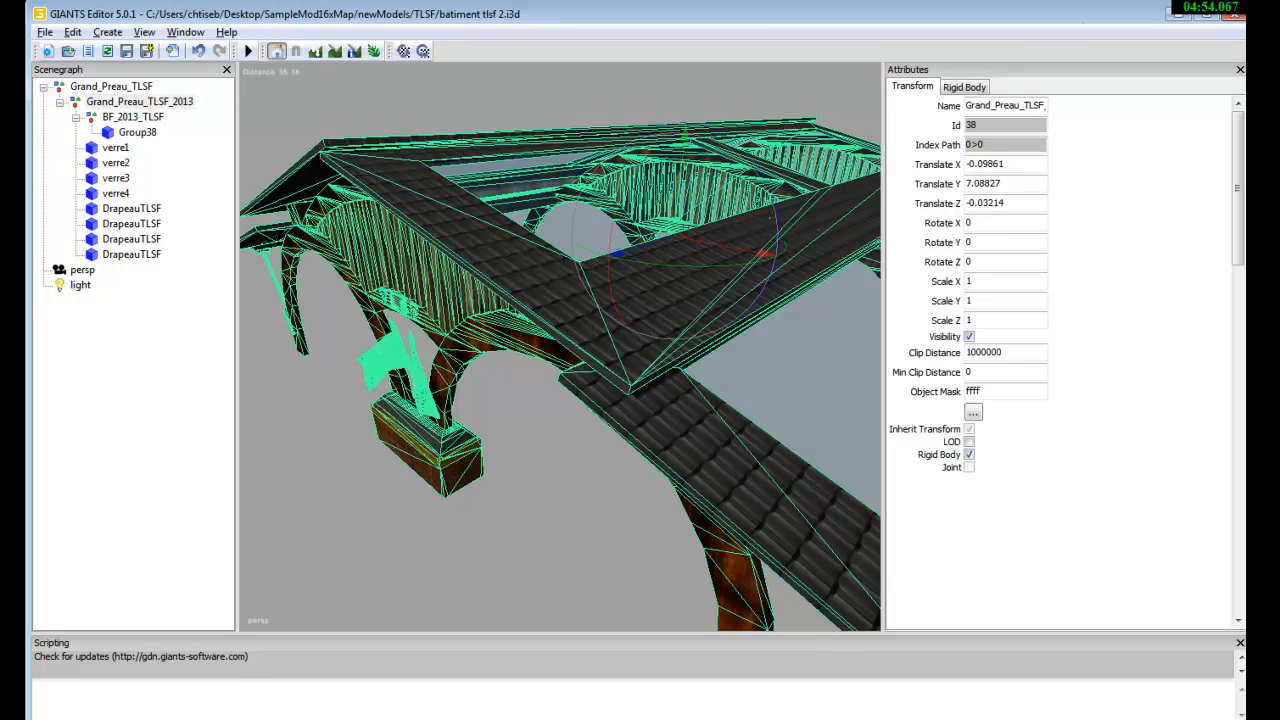
left_click(1236, 12)
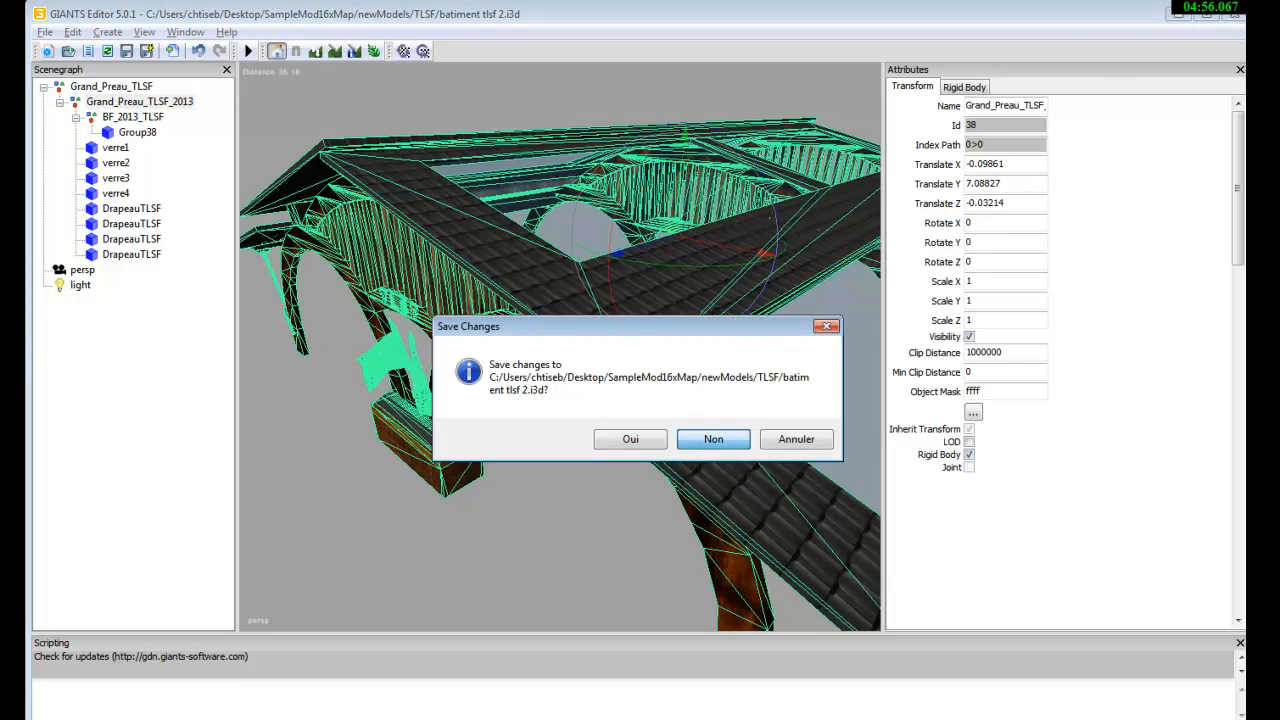
left_click(713, 439)
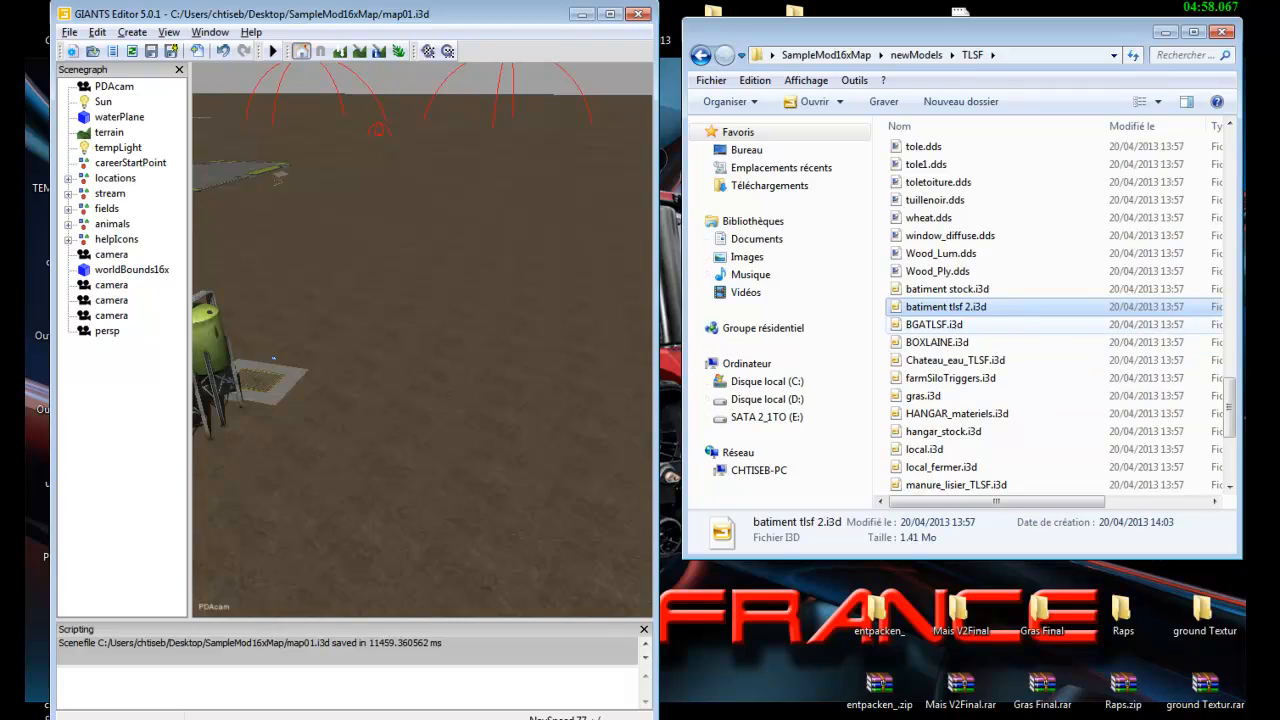
left_click(954, 324)
right_click(468, 298)
key("Escape")
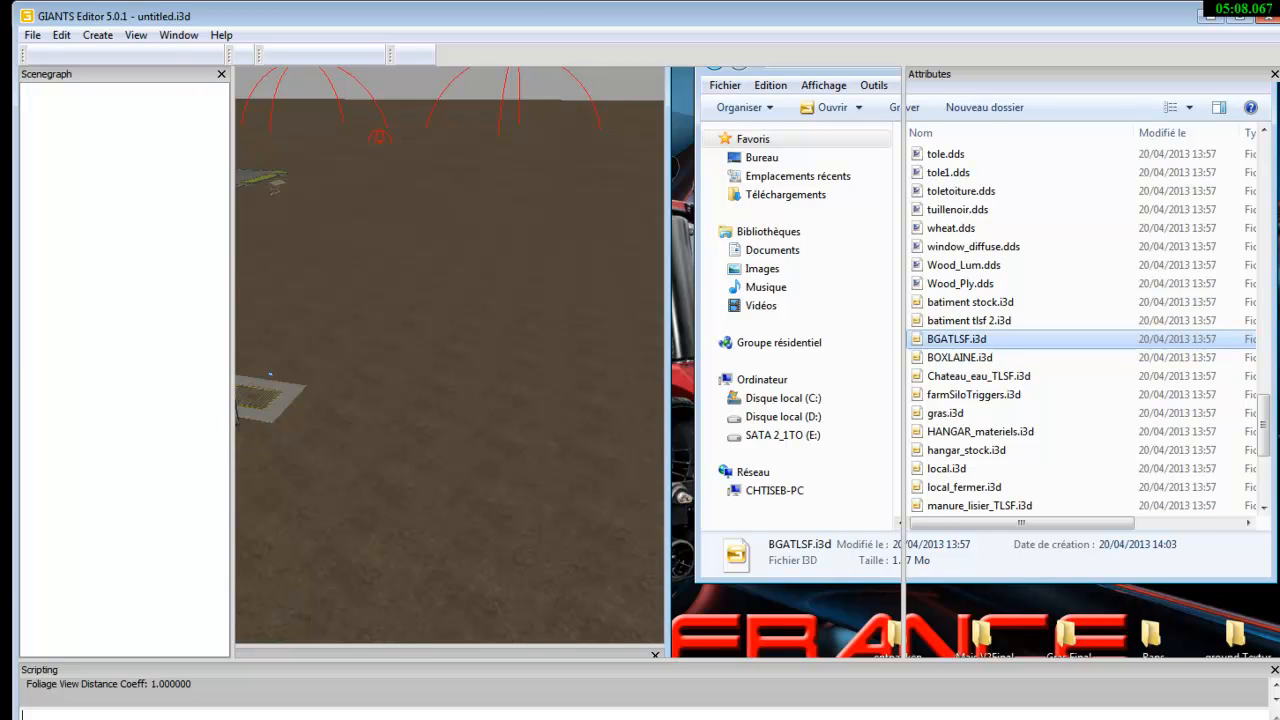
key("Return")
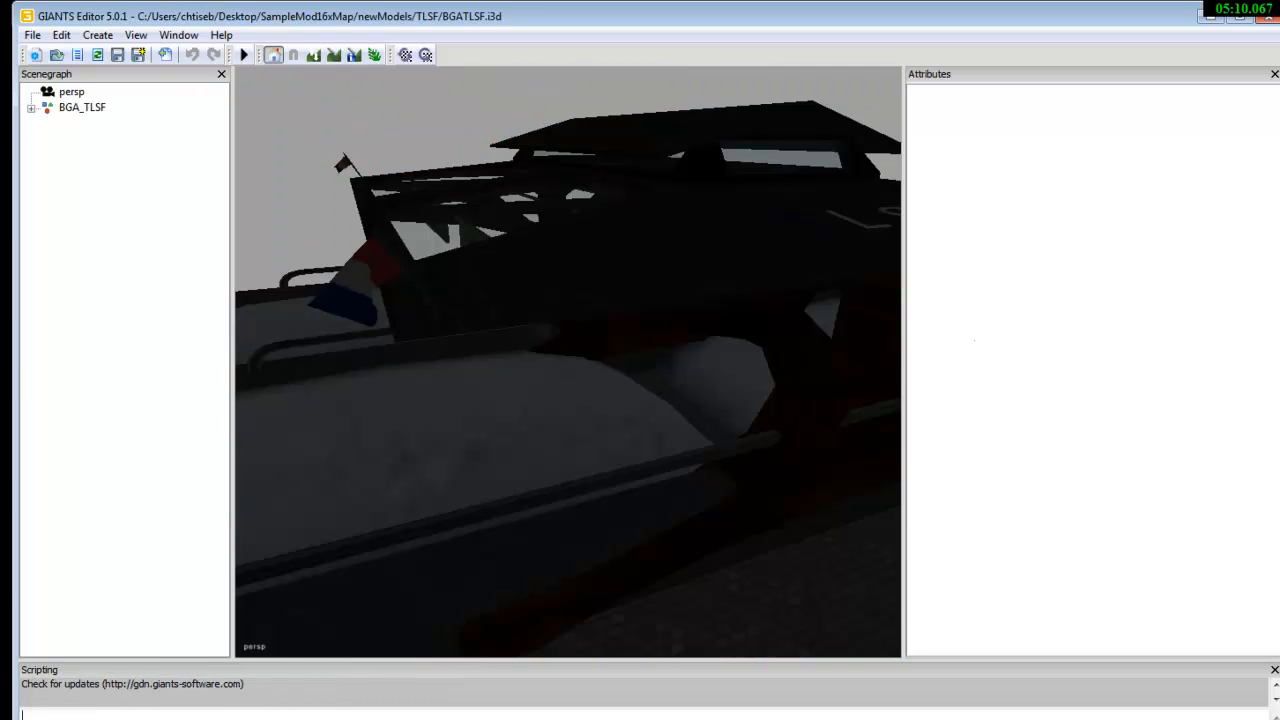
Expand the BGA_TLSF and bgaTLSF groups and examine the transform attributes of bgaTLSF
left_click(31, 108)
left_click(82, 107)
left_click(47, 123)
left_click(94, 123)
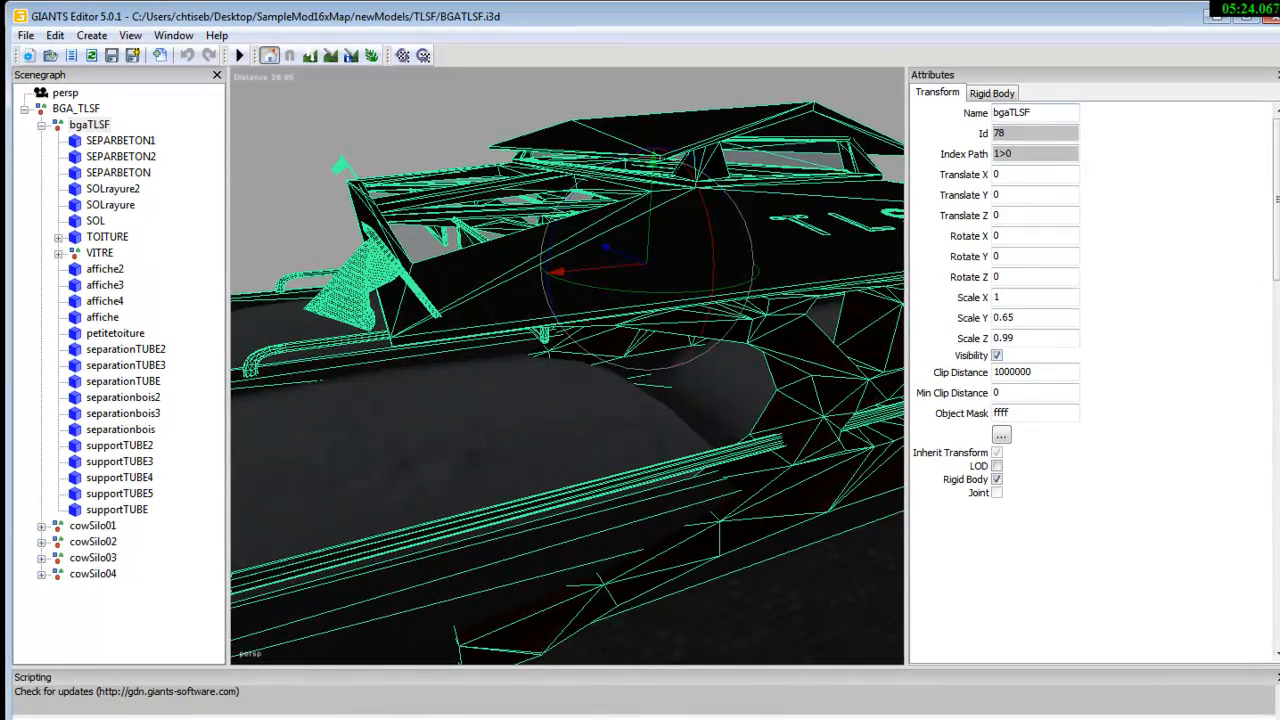
Review the shape attributes and materials of the bgaTLSF children one by one, from SEPARBETON1 through TOITURE
left_click(120, 140)
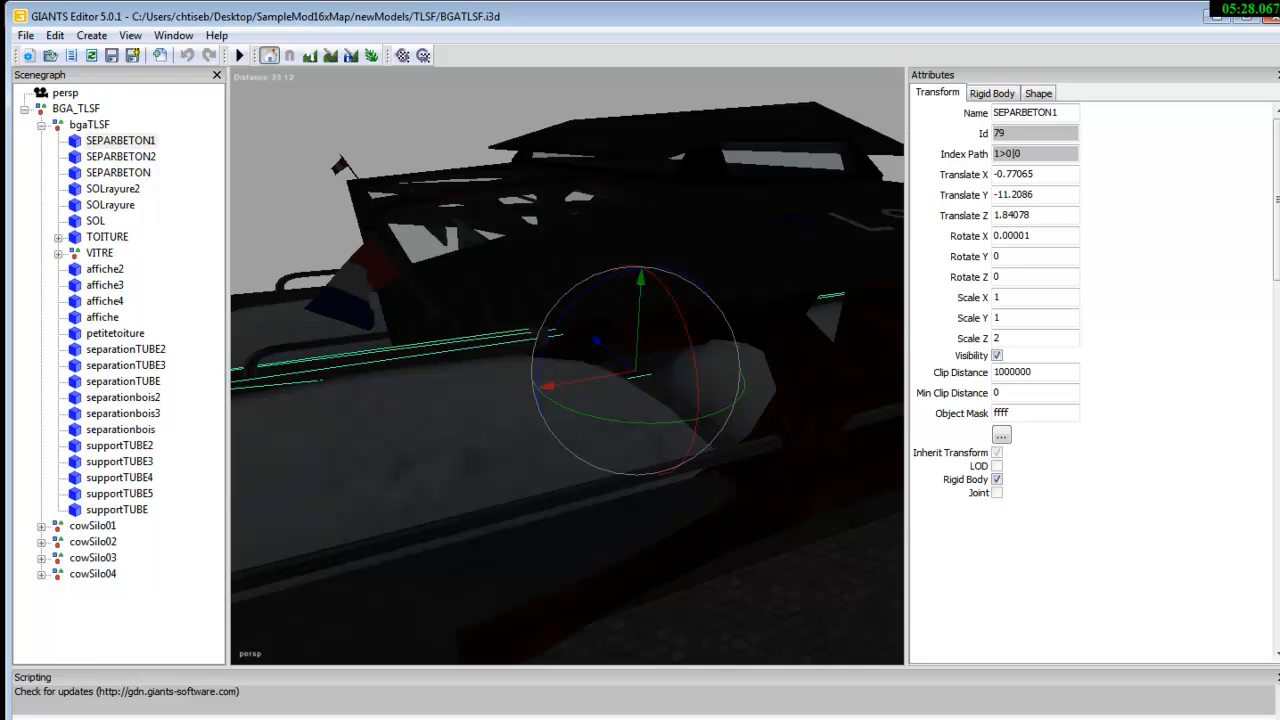
left_click(1038, 93)
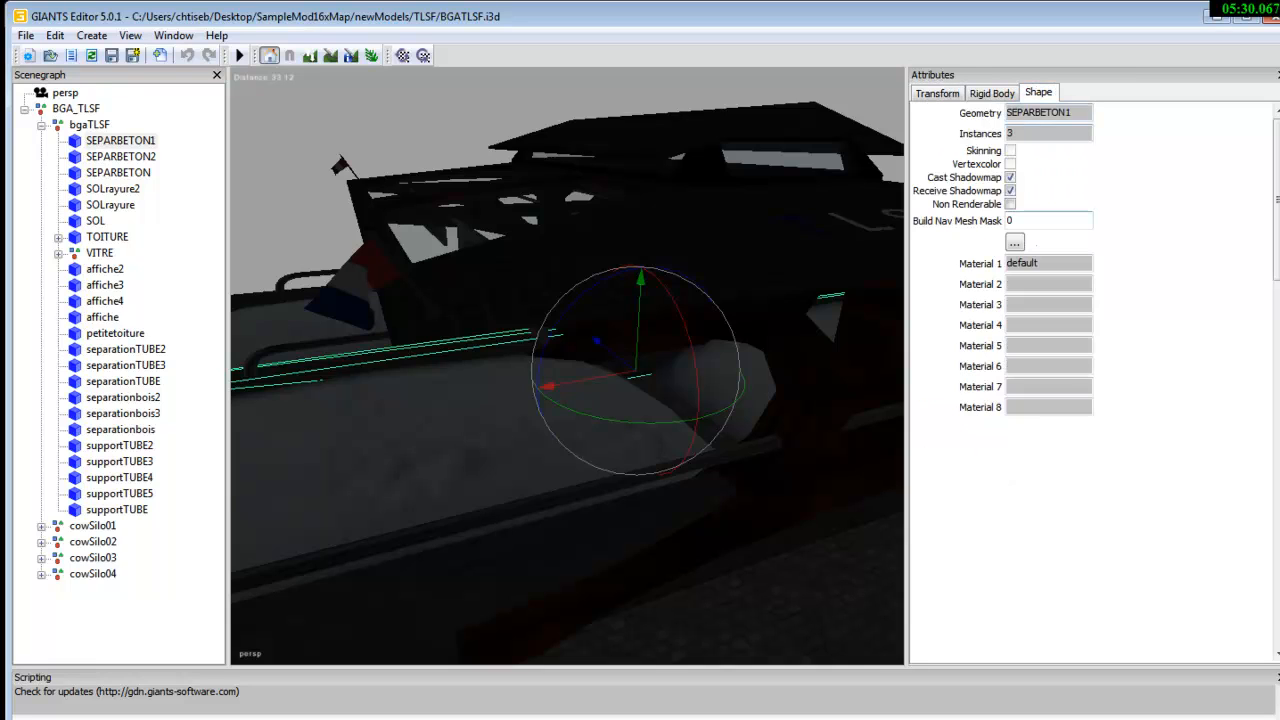
left_click(120, 156)
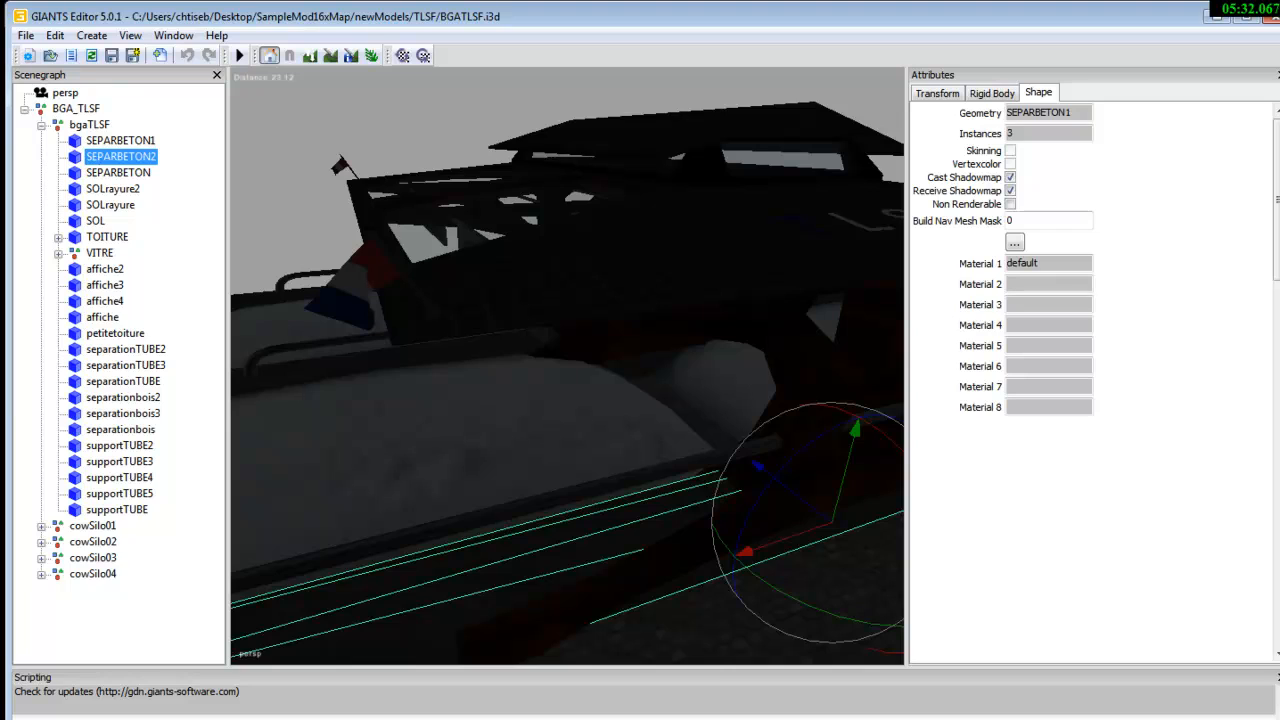
left_click(118, 172)
left_click(112, 188)
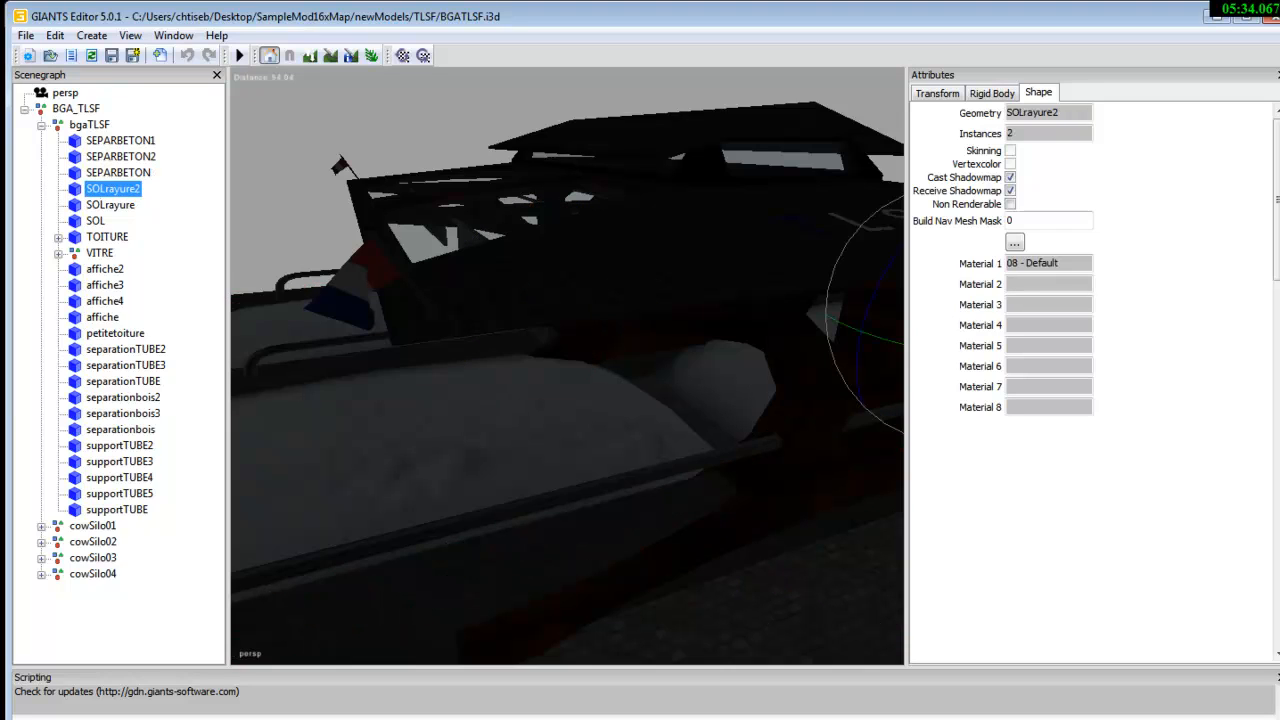
left_click(110, 204)
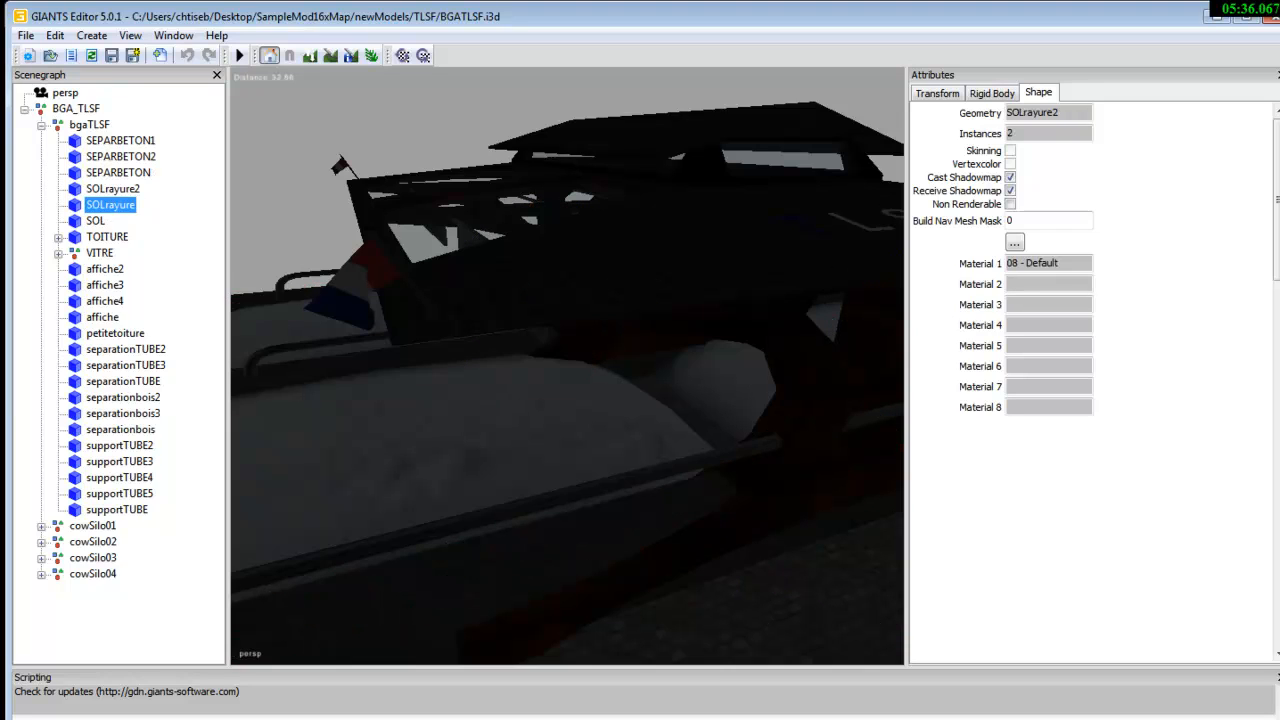
left_click(95, 220)
left_click(107, 236)
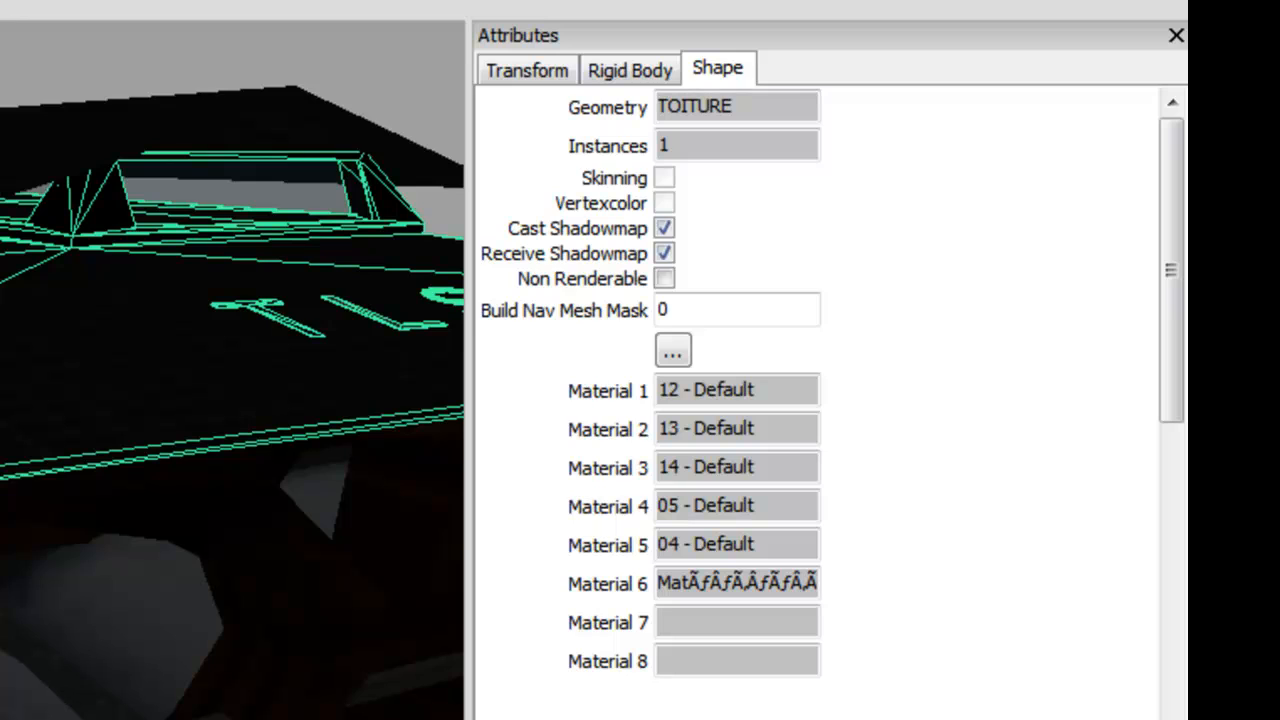
Compare the materials of TOITURE with those of its first DrapeauTLSF child, and inspect TOITURE's Material 6 name
key("Down")
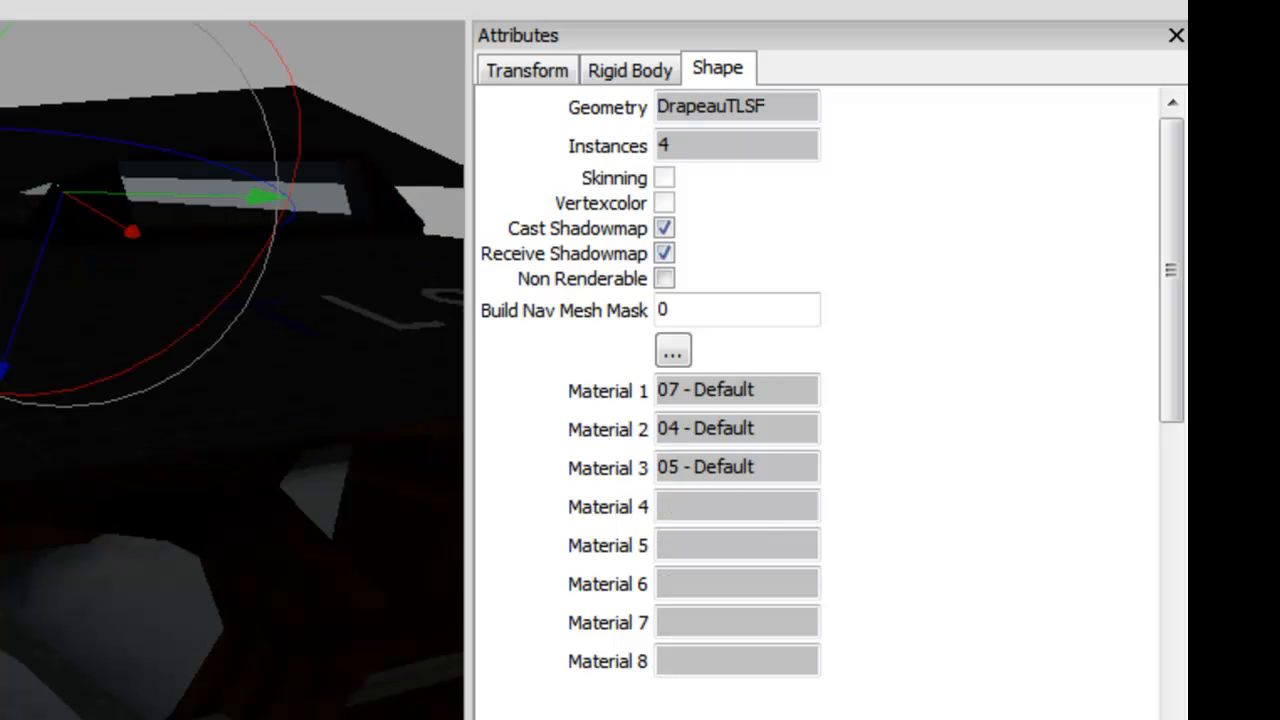
key("Up")
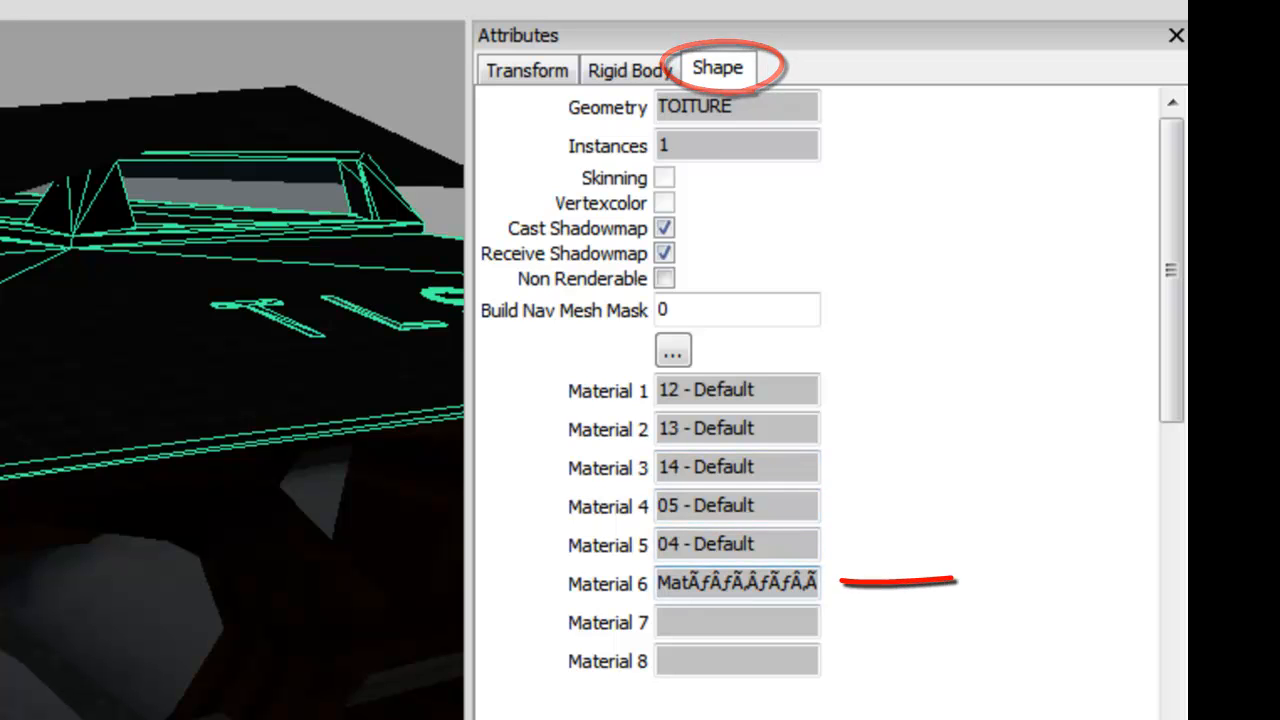
mouse_move(660, 582)
left_mouse_down()
mouse_move(823, 582)
mouse_move(656, 582)
left_mouse_up()
left_click(797, 582)
left_click(744, 582)
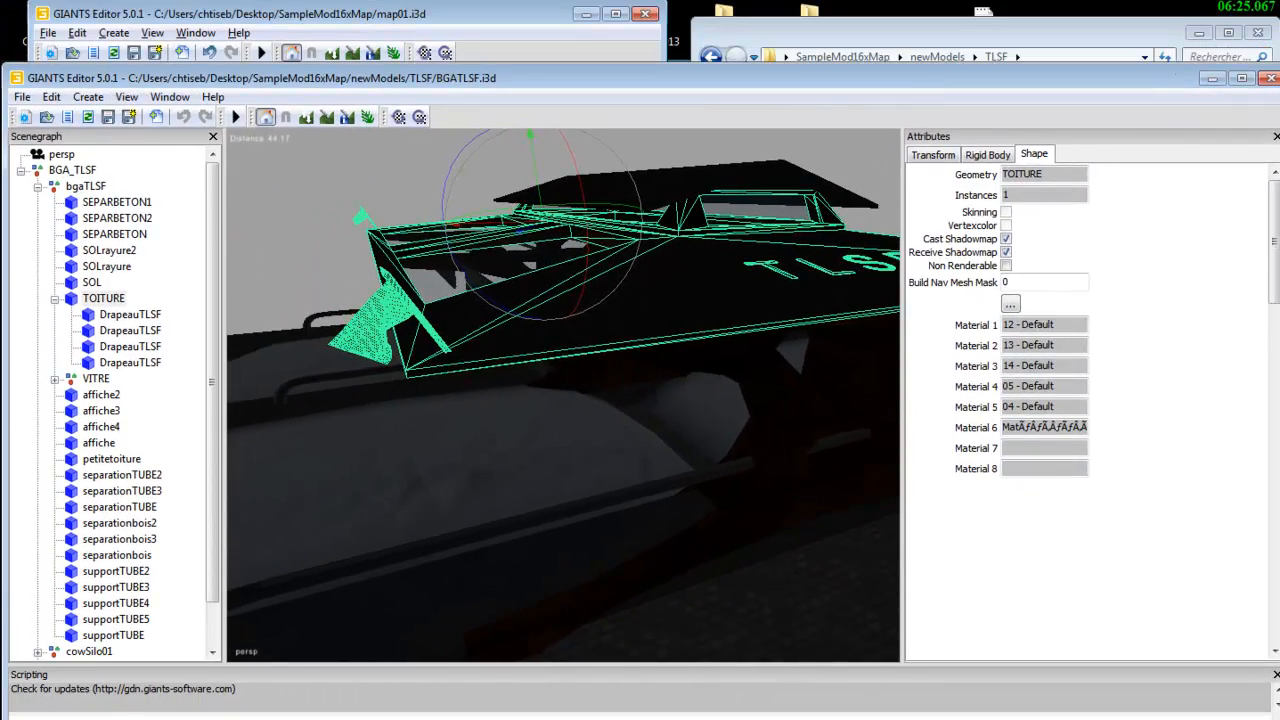
Arrange the model and TLSF folder windows side by side, and open BGATLSF.i3d for editing in Notepad++
left_click_drag(1150, 78, 1074, 65)
left_click_drag(1213, 108, 826, 108)
left_click(950, 32)
left_click_drag(950, 32, 964, 132)
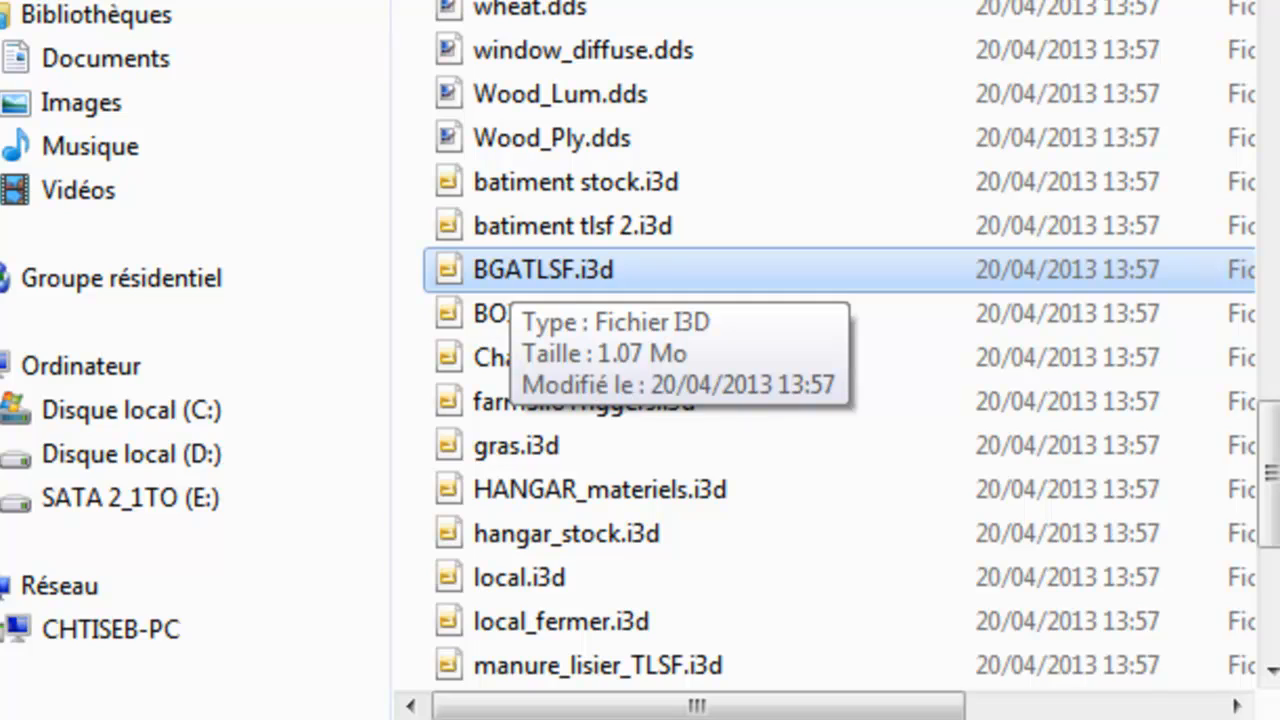
right_click(517, 266)
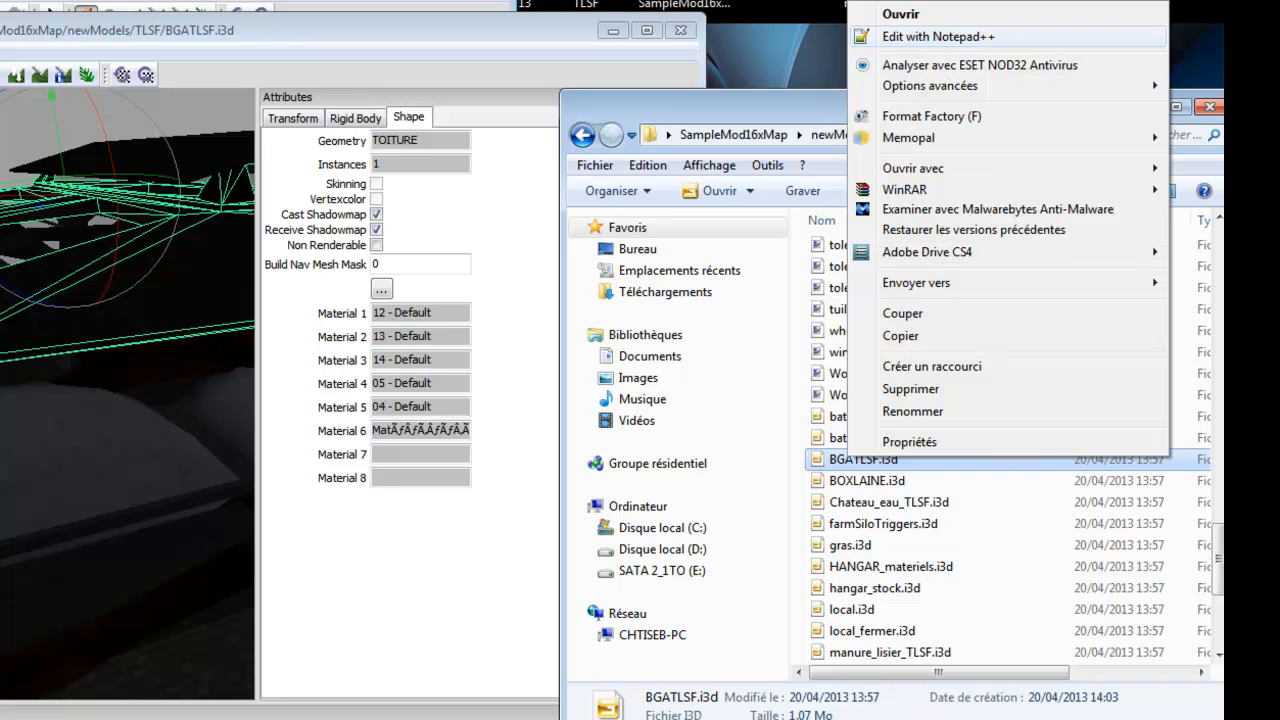
left_click(938, 36)
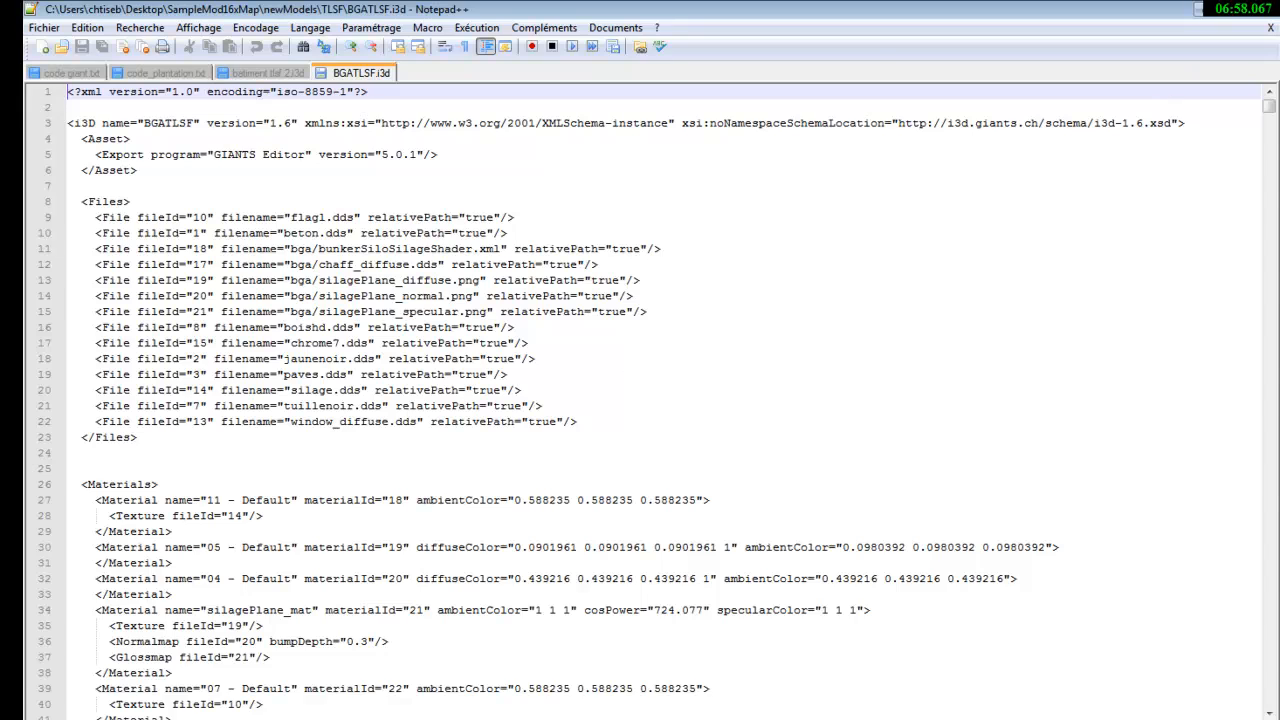
Place the Notepad++ window beside the model attributes and copy the beginning of TOITURE's Material 6 name, "MatÃ"
key("super+Down")
left_click_drag(500, 119, 935, 40)
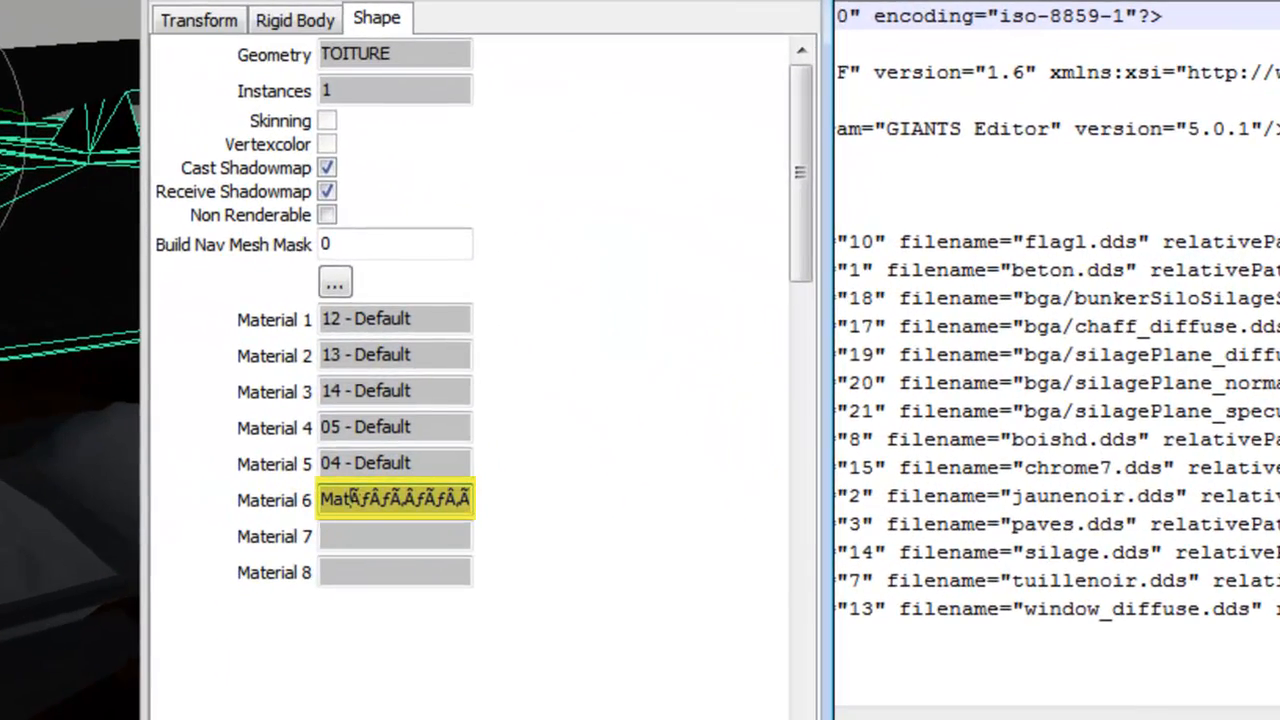
left_click_drag(346, 499, 321, 499)
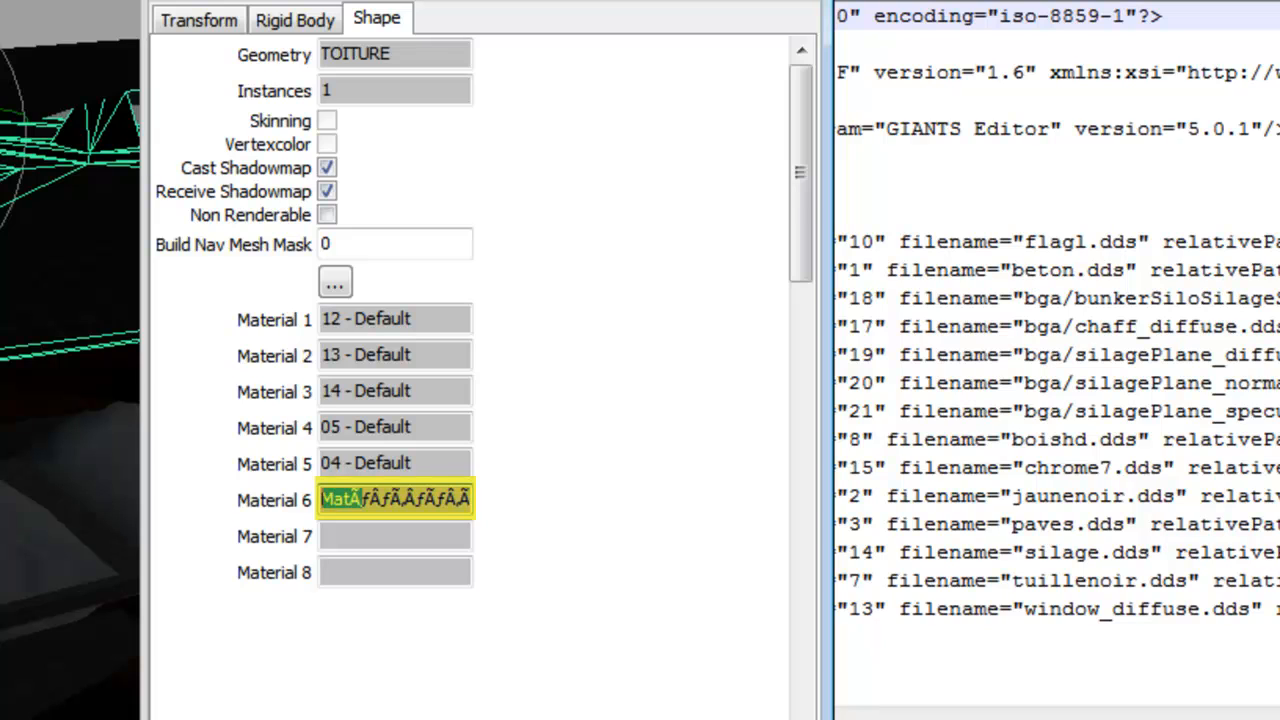
right_click(333, 499)
left_click(417, 604)
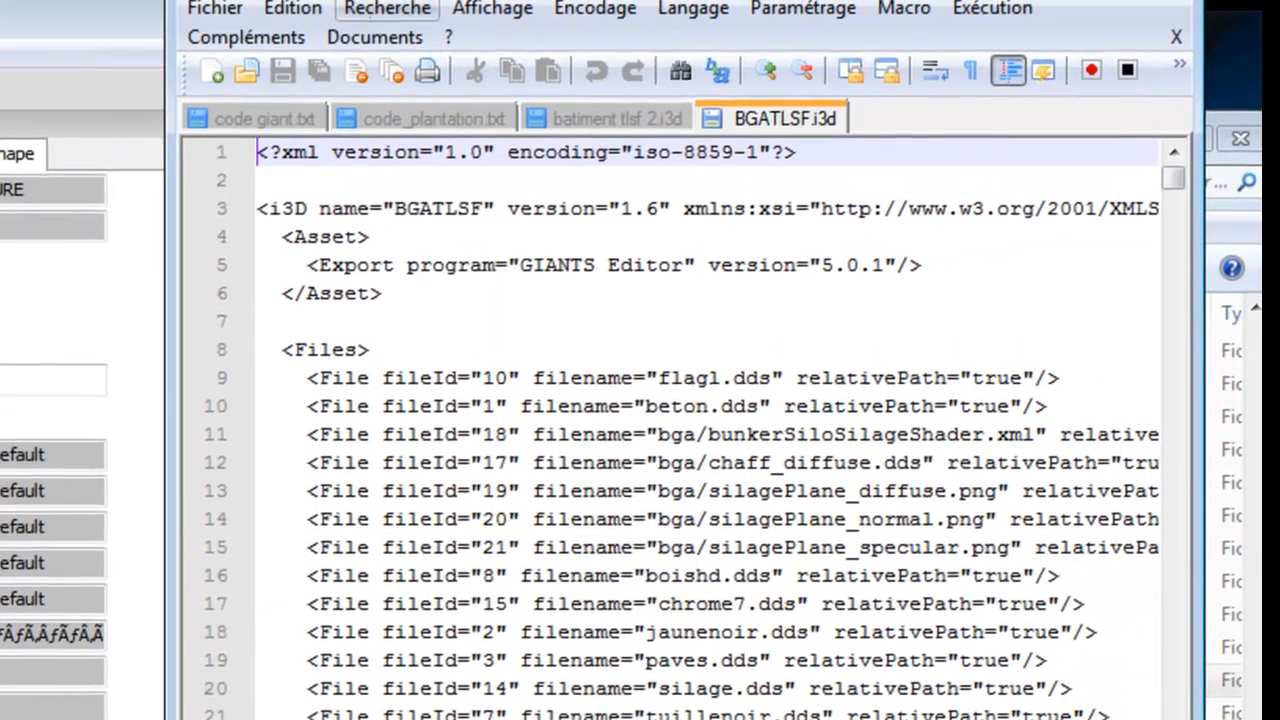
Search BGATLSF.i3d in Notepad++ for "MatÃ" and close the search dialog
left_click(386, 8)
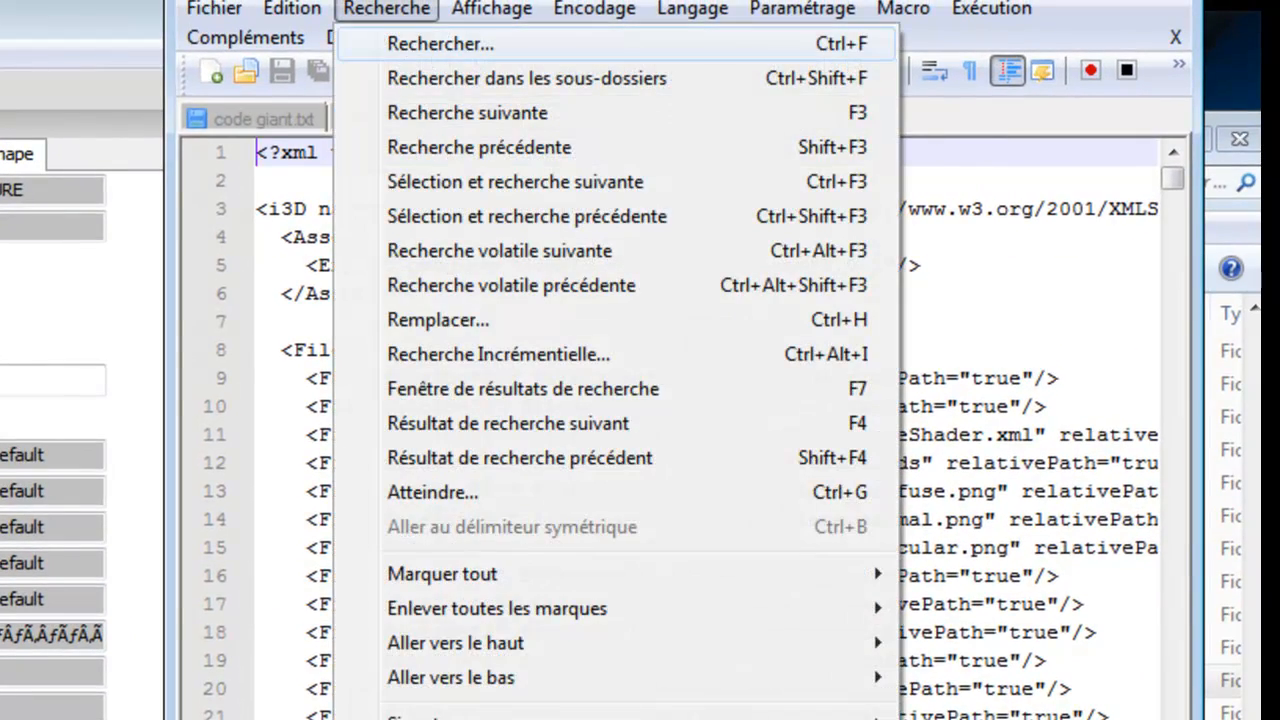
left_click(440, 44)
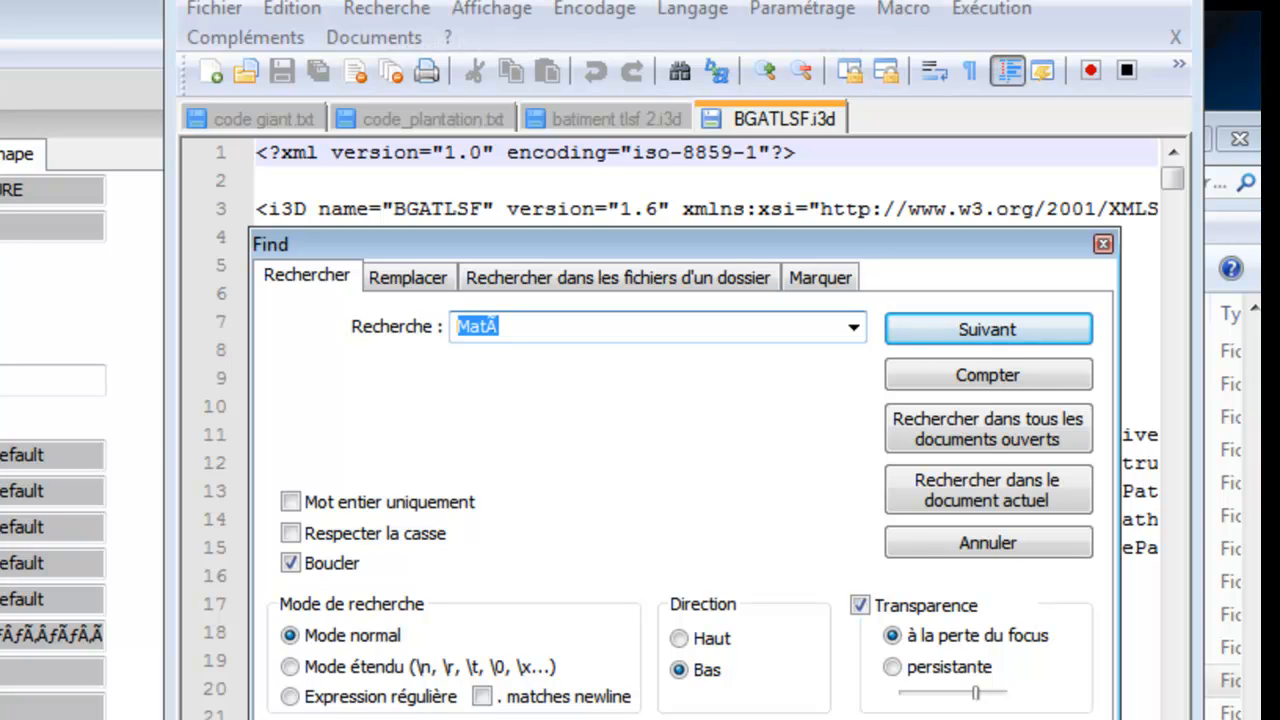
right_click(500, 333)
key("Escape")
left_click(797, 323)
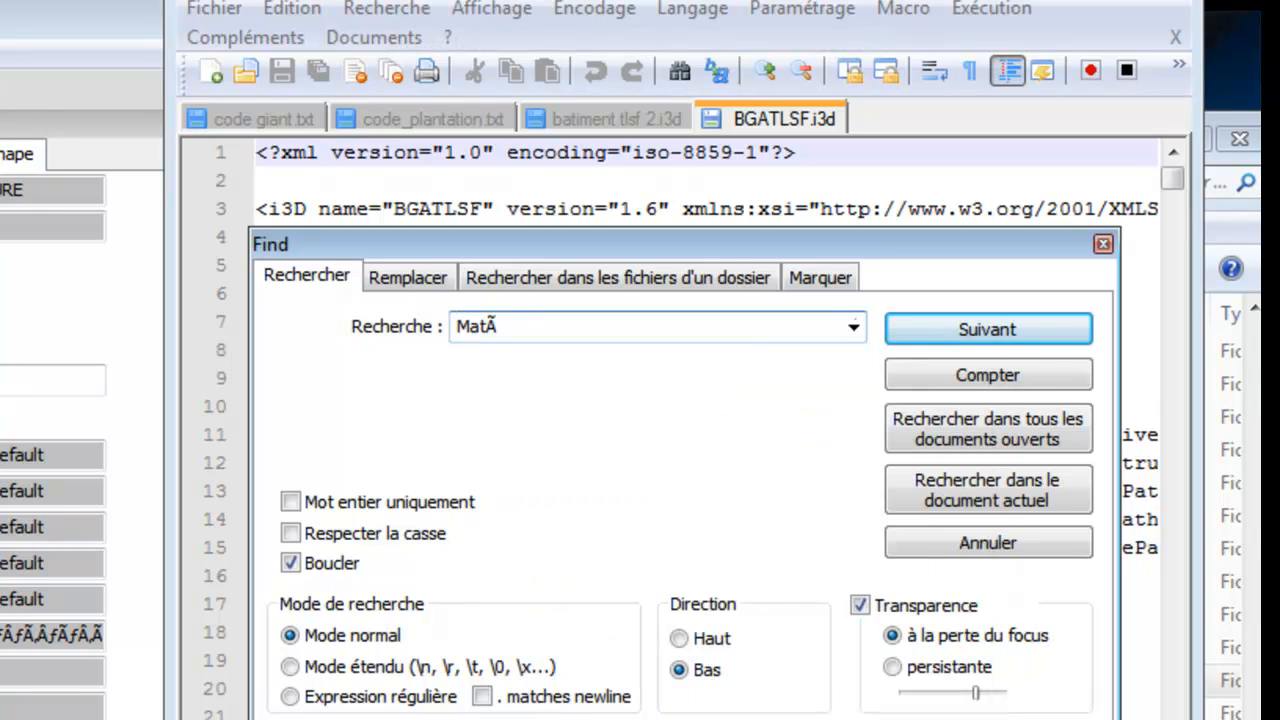
left_click(927, 327)
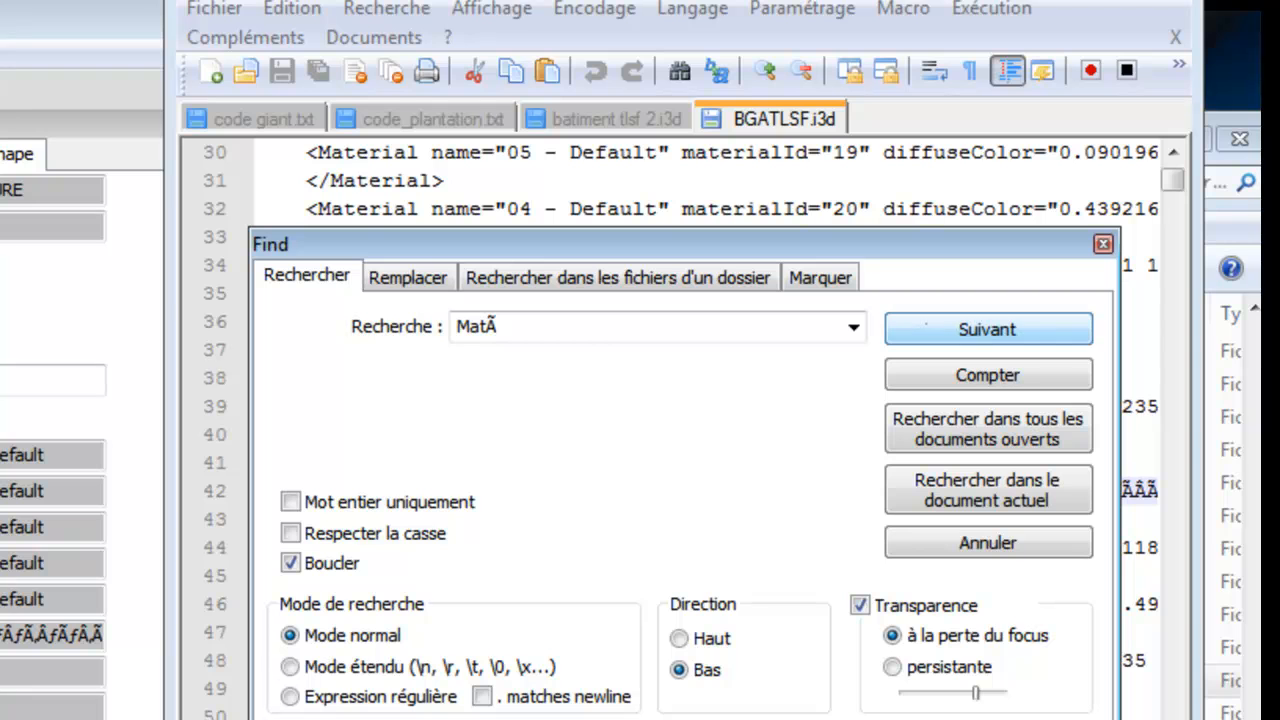
key("Escape")
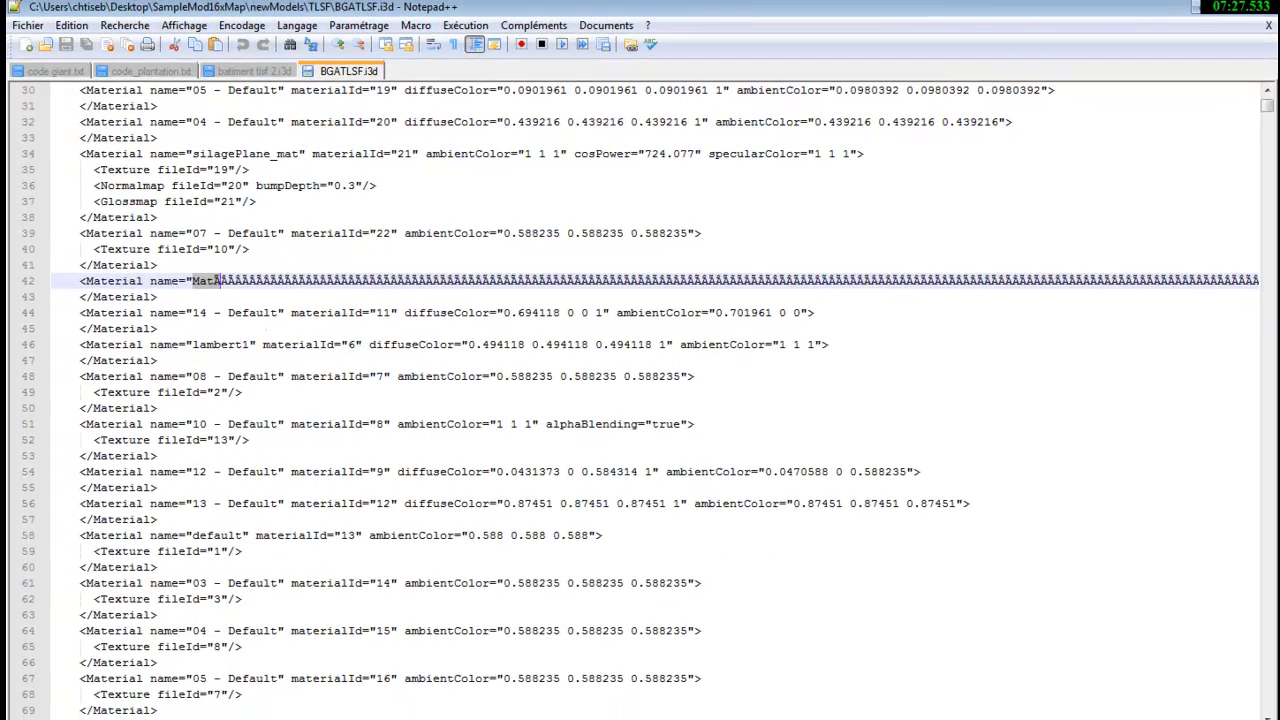
Delete the entire corrupted name of the material with materialId 10 on line 42, including the trailing " #91"
key("Right")
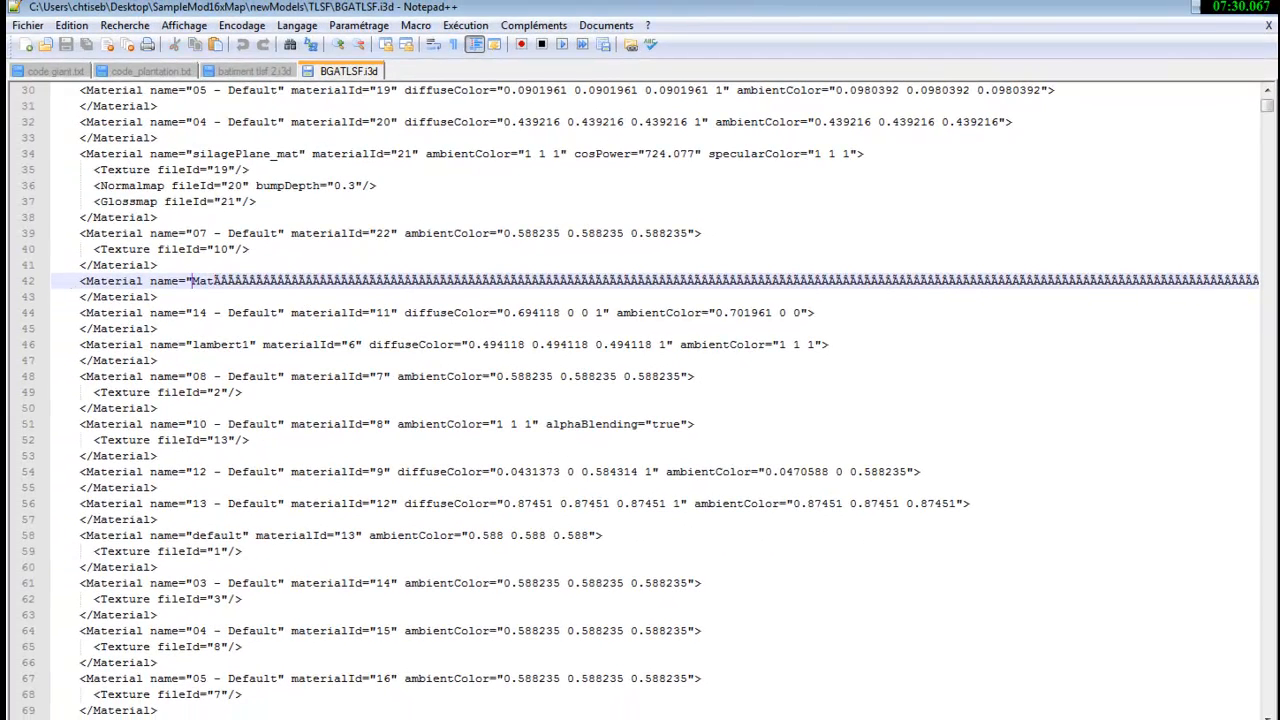
left_click_drag(80, 281, 40, 297)
left_click(190, 281)
left_click(212, 281)
left_click_drag(212, 281, 1113, 284)
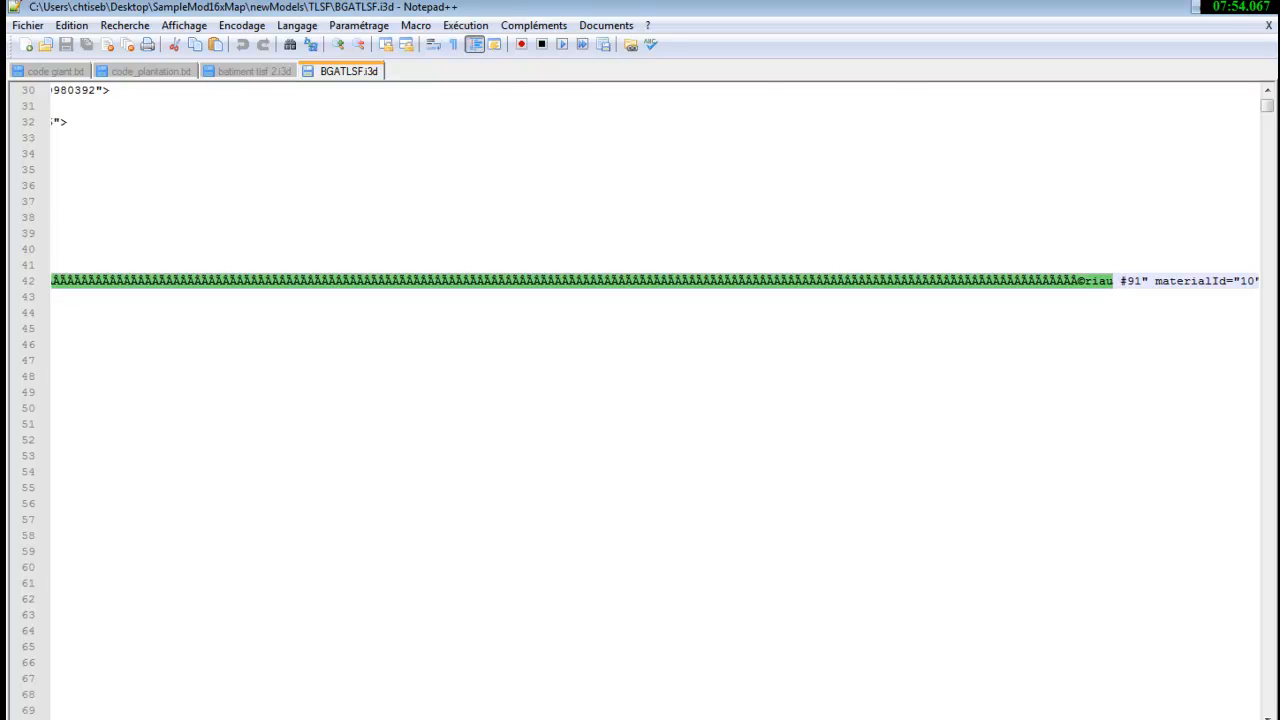
key("Delete")
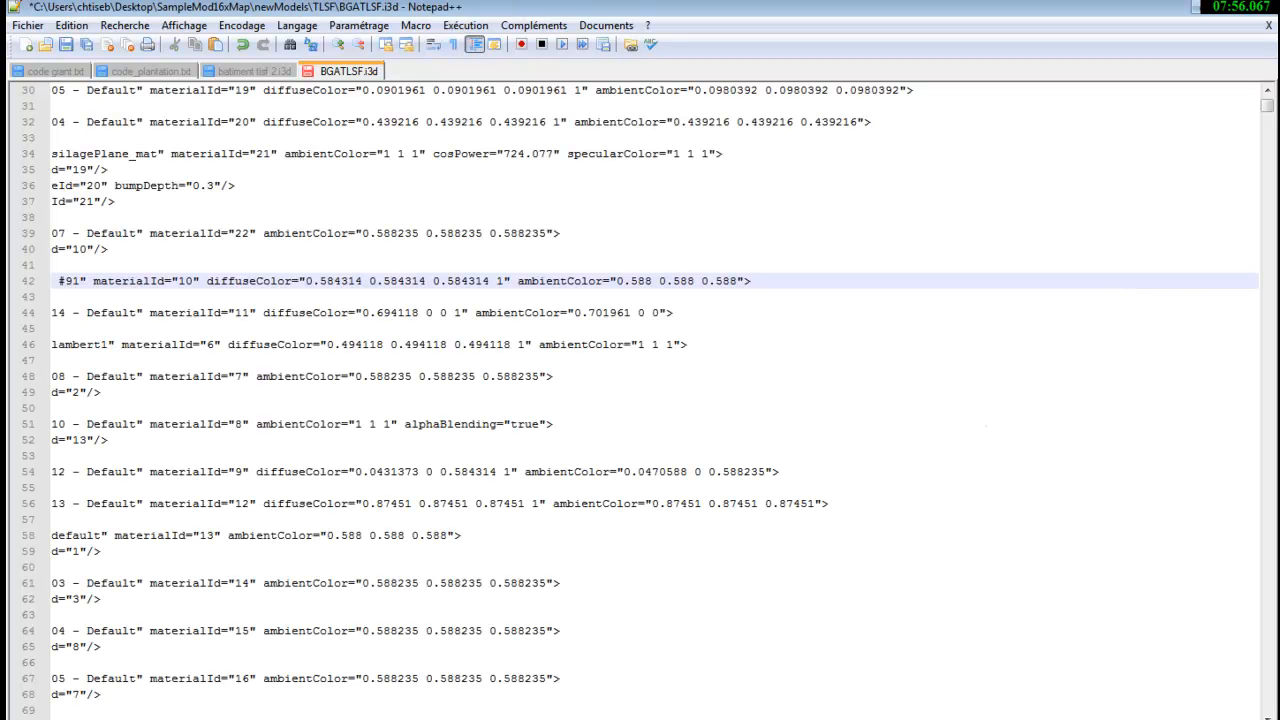
scroll(640, 400, "left", 3)
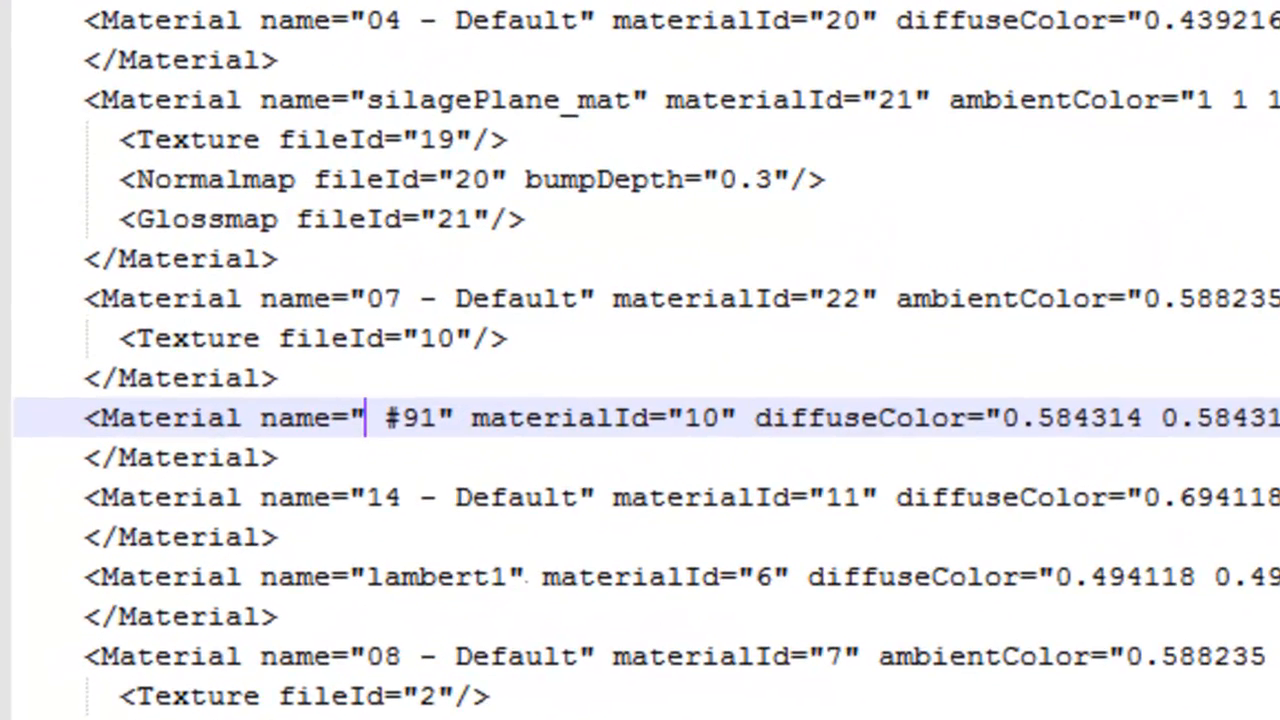
key("Delete")
key("Delete")
key("Delete")
key("Delete")
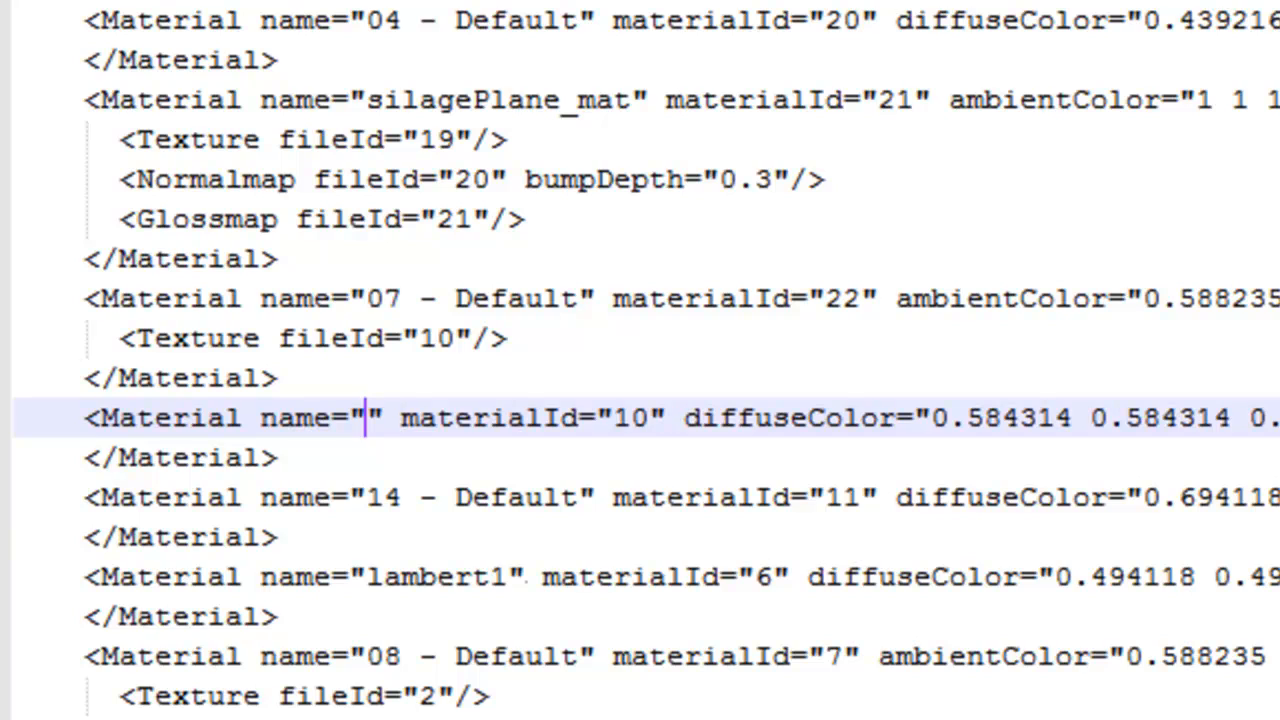
Name the material on line 42 "materiau" and save BGATLSF.i3d
type("mate")
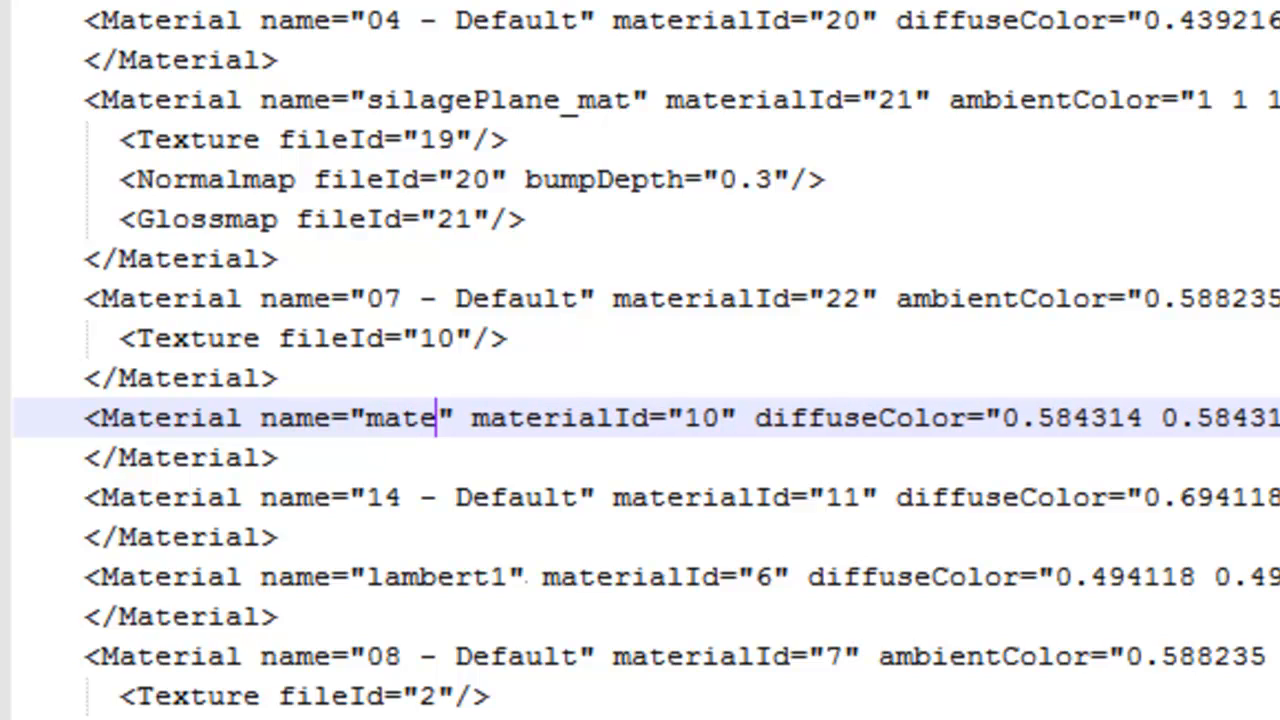
type("riau")
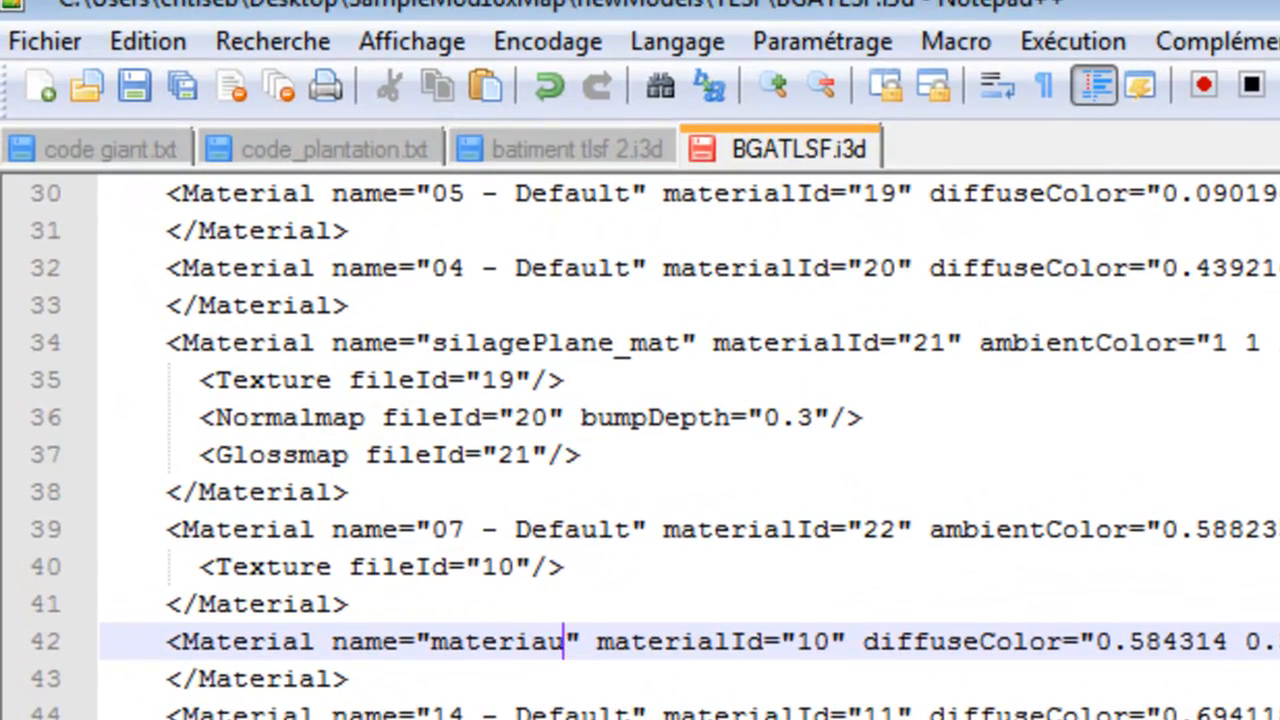
key("ctrl+s")
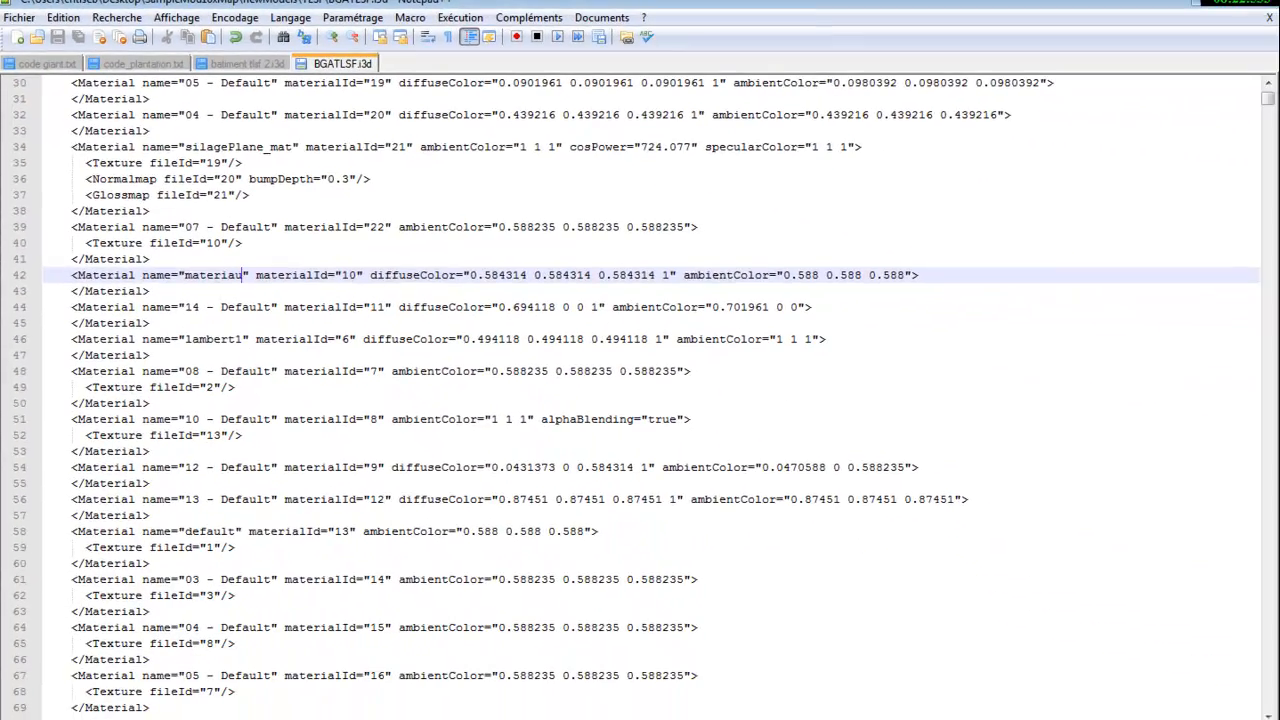
Highlight the silagePlane_mat material name on line 34 to check how it is written
left_click_drag(168, 342, 604, 342)
left_click_drag(262, 147, 305, 147)
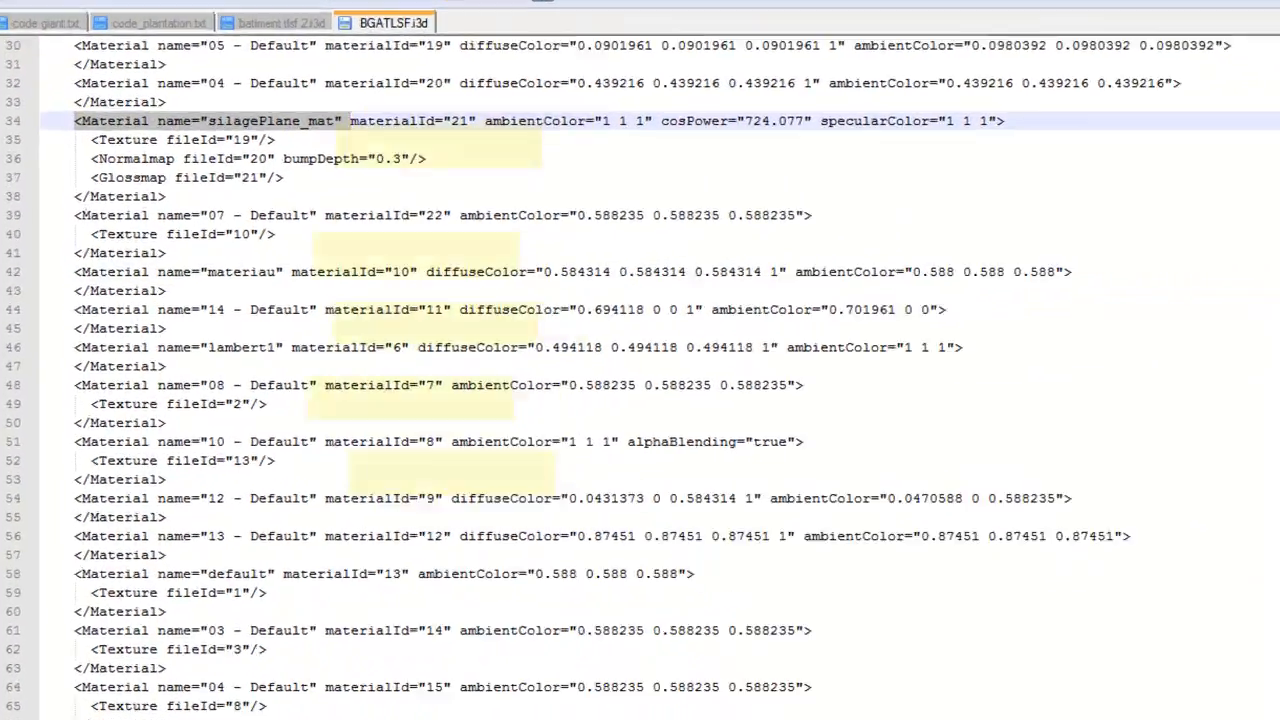
Check how the material names from line 39 onward are written in BGATLSF.i3d
left_click_drag(78, 227, 264, 227)
left_click_drag(540, 145, 748, 145)
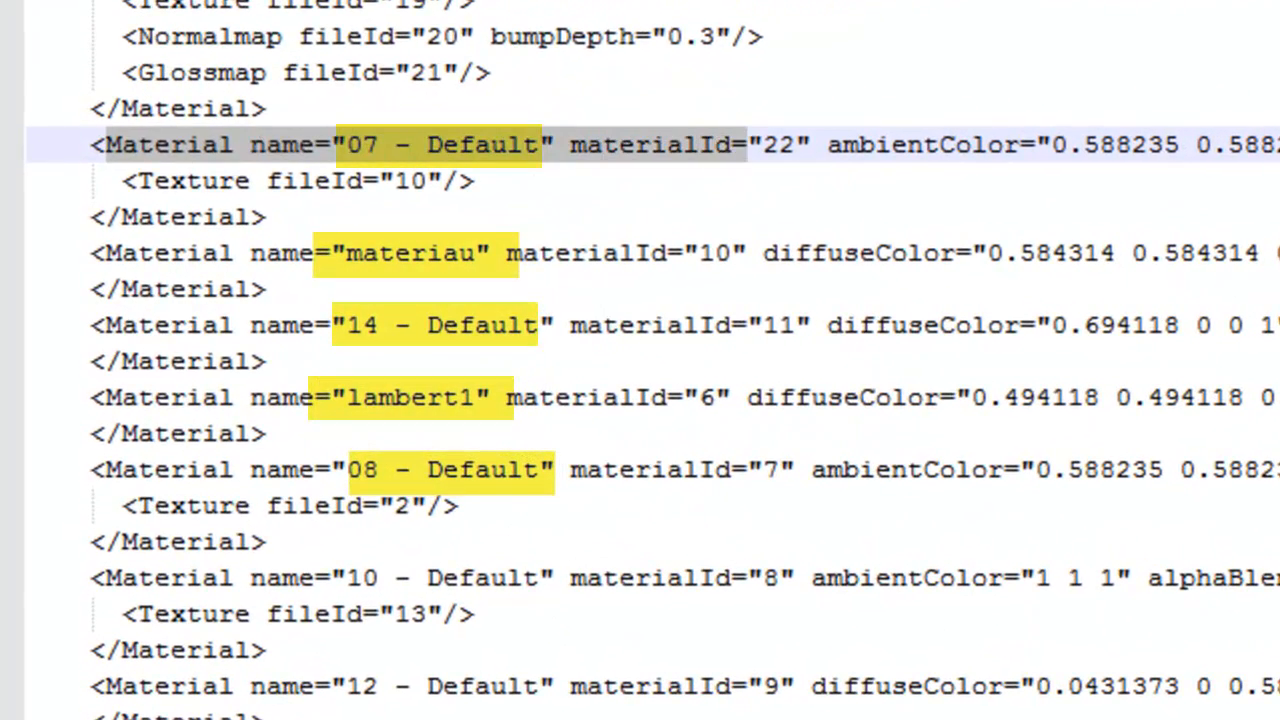
left_click(377, 253)
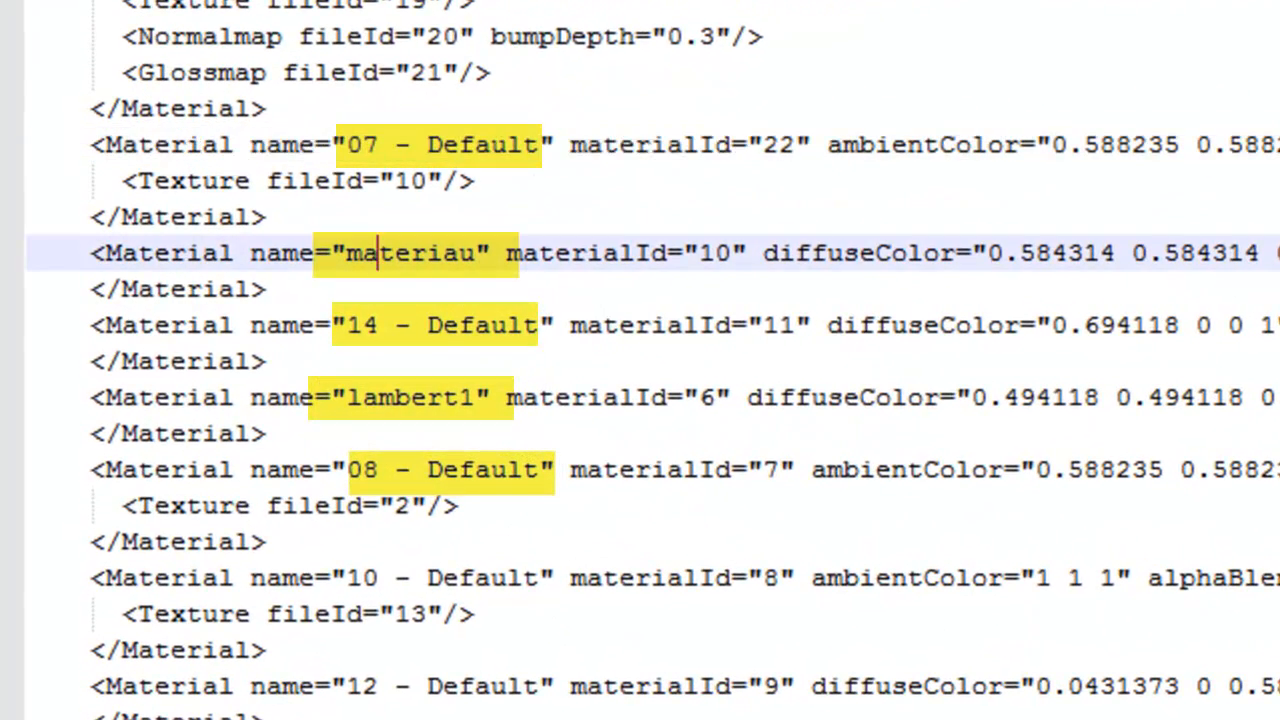
left_click(476, 325)
left_click(506, 397)
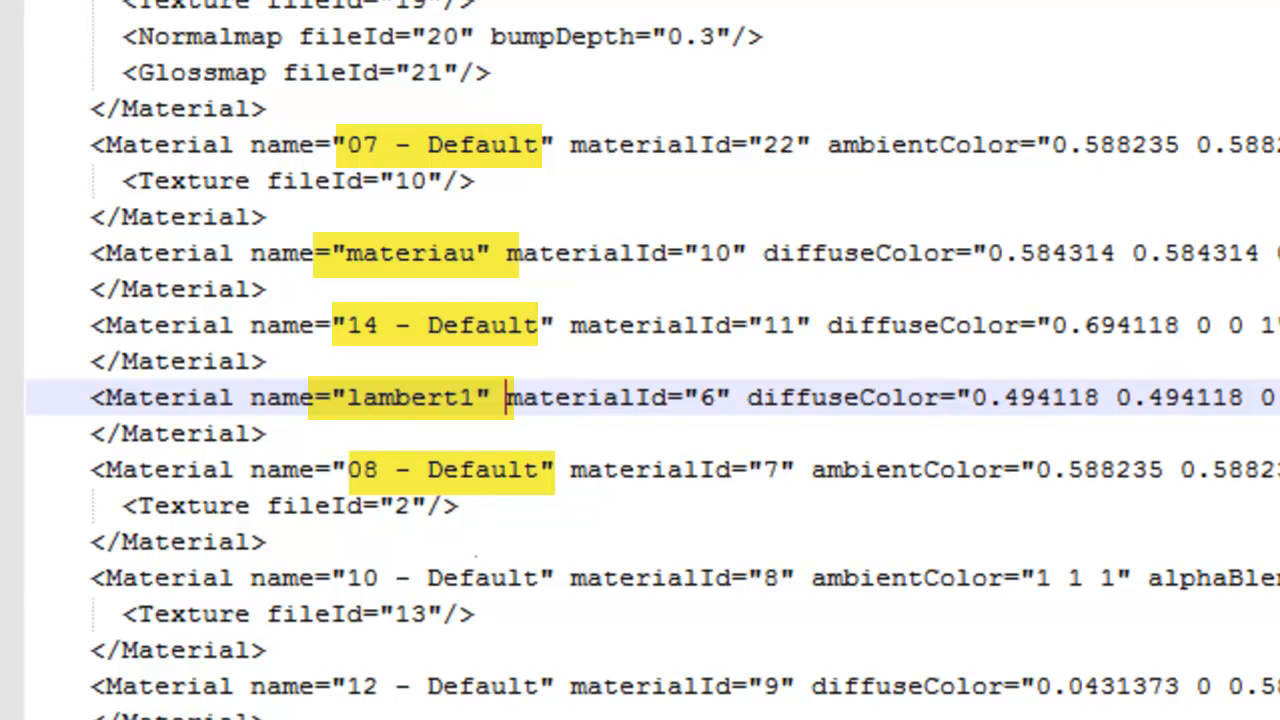
left_click(474, 577)
scroll(640, 400, "down", 3)
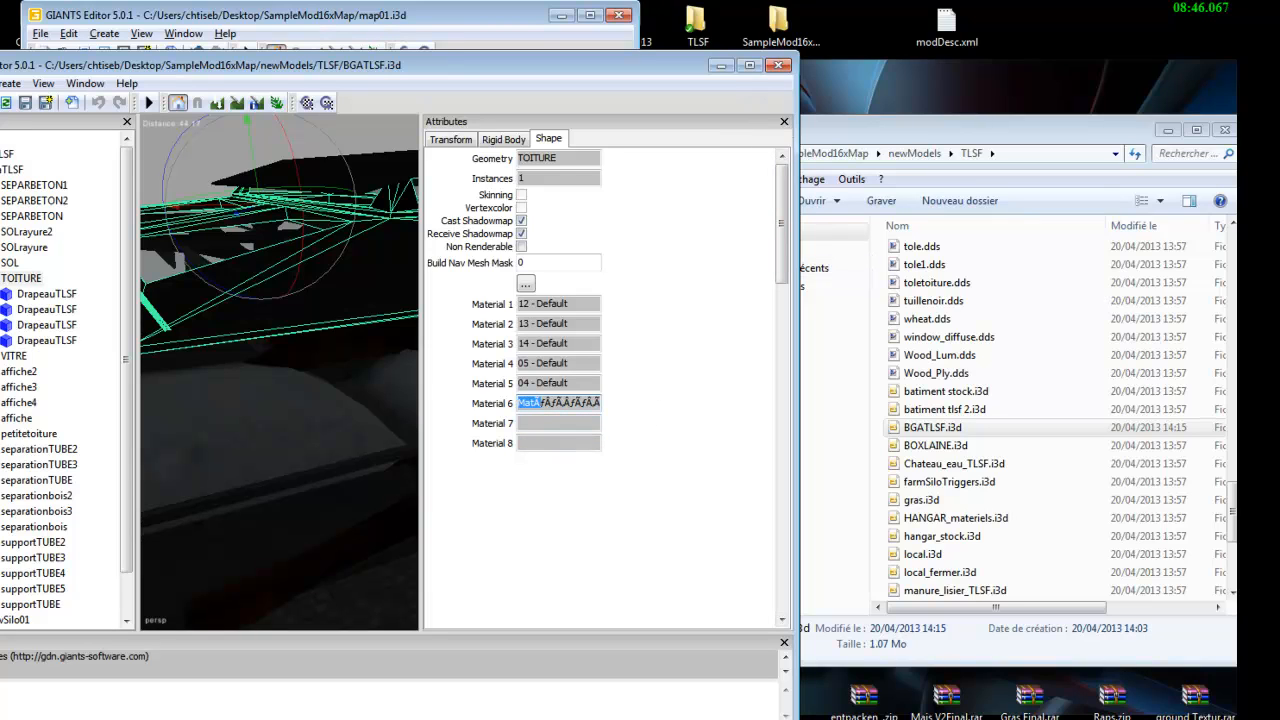
Switch to the GIANTS Editor window showing BGATLSF.i3d, widen it, close this outdated scene and reopen the corrected file
left_click_drag(797, 400, 1047, 400)
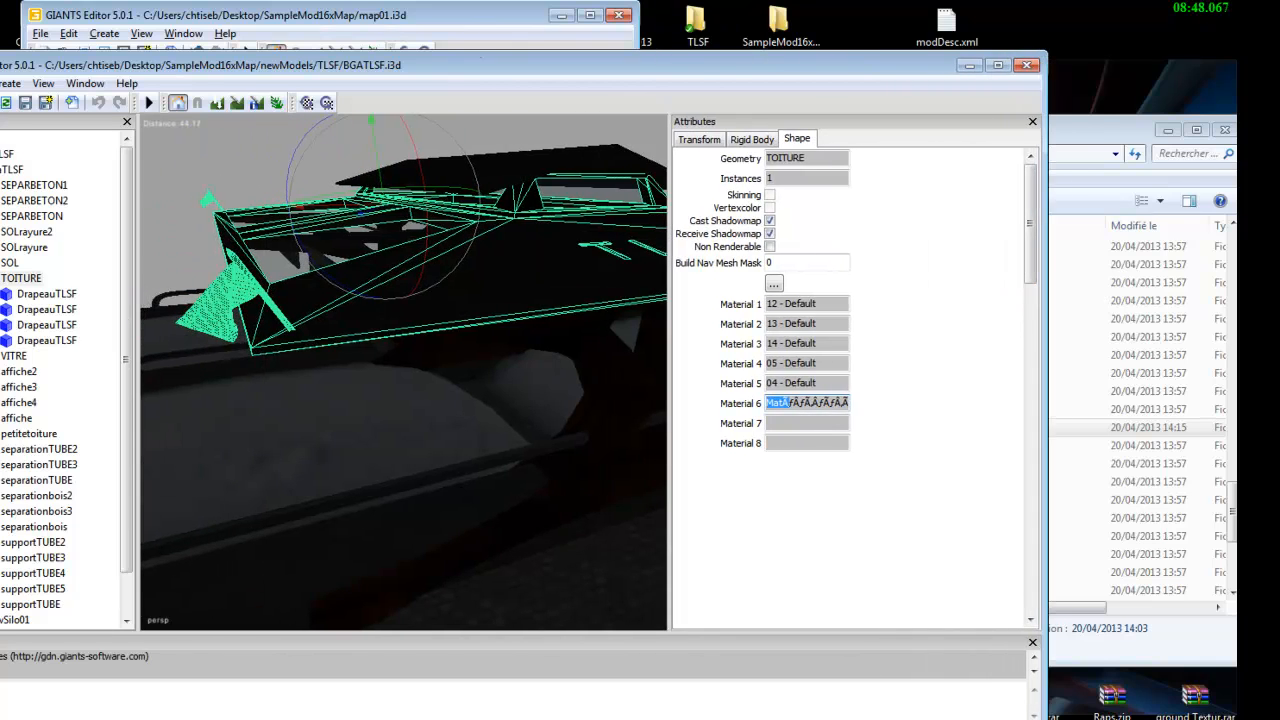
left_click_drag(500, 65, 556, 40)
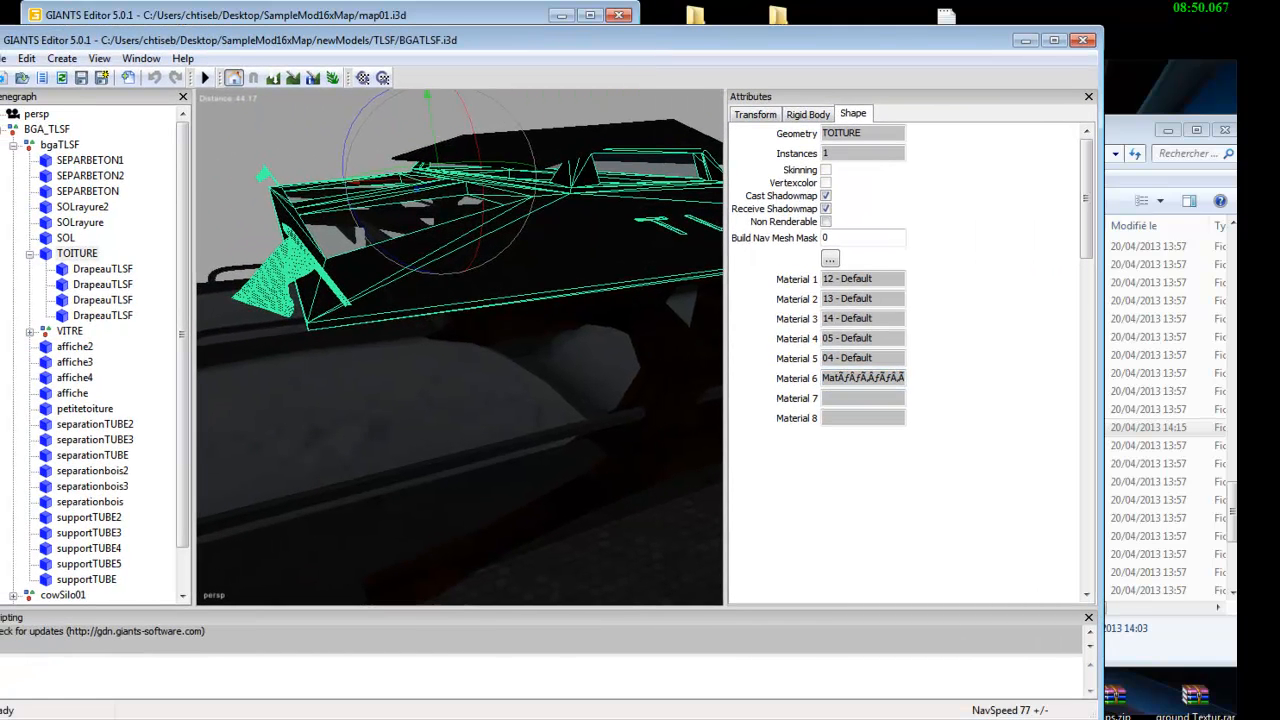
left_click(1083, 40)
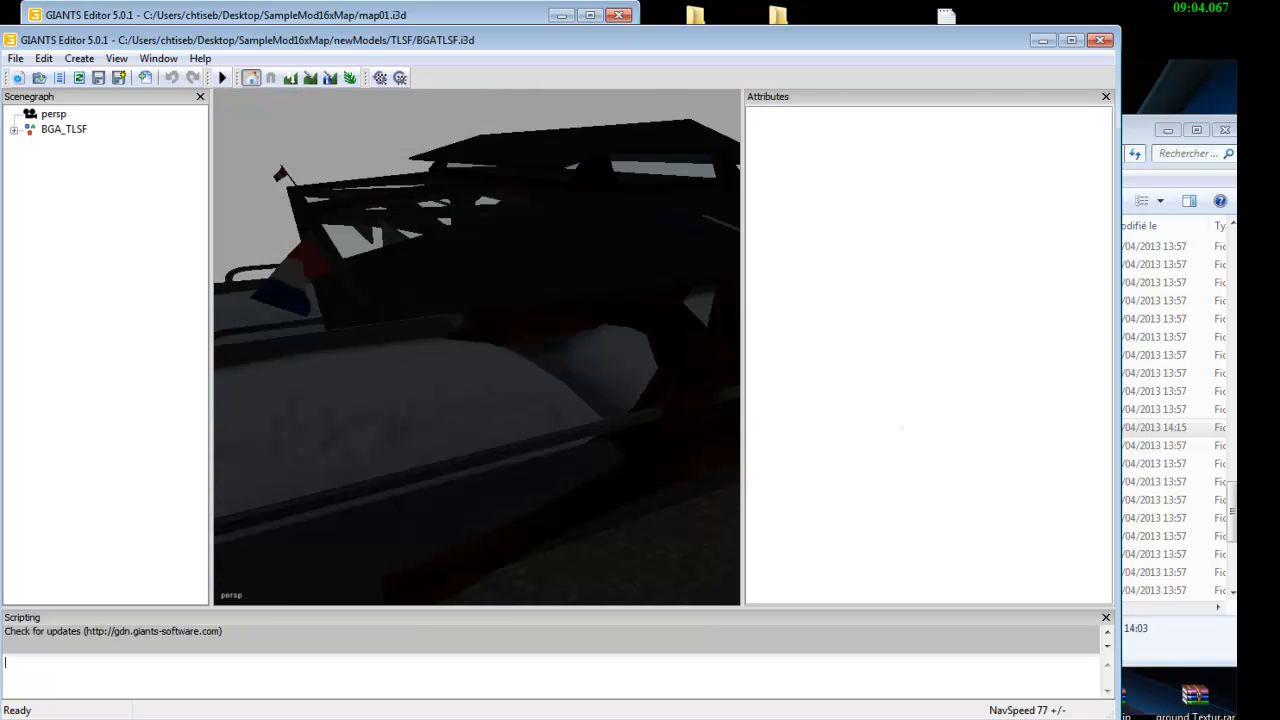
Expand BGA_TLSF and bgaTLSF, check the material names in TOITURE's shape attributes, and close the BGATLSF.i3d editor window
left_click_drag(300, 40, 335, 38)
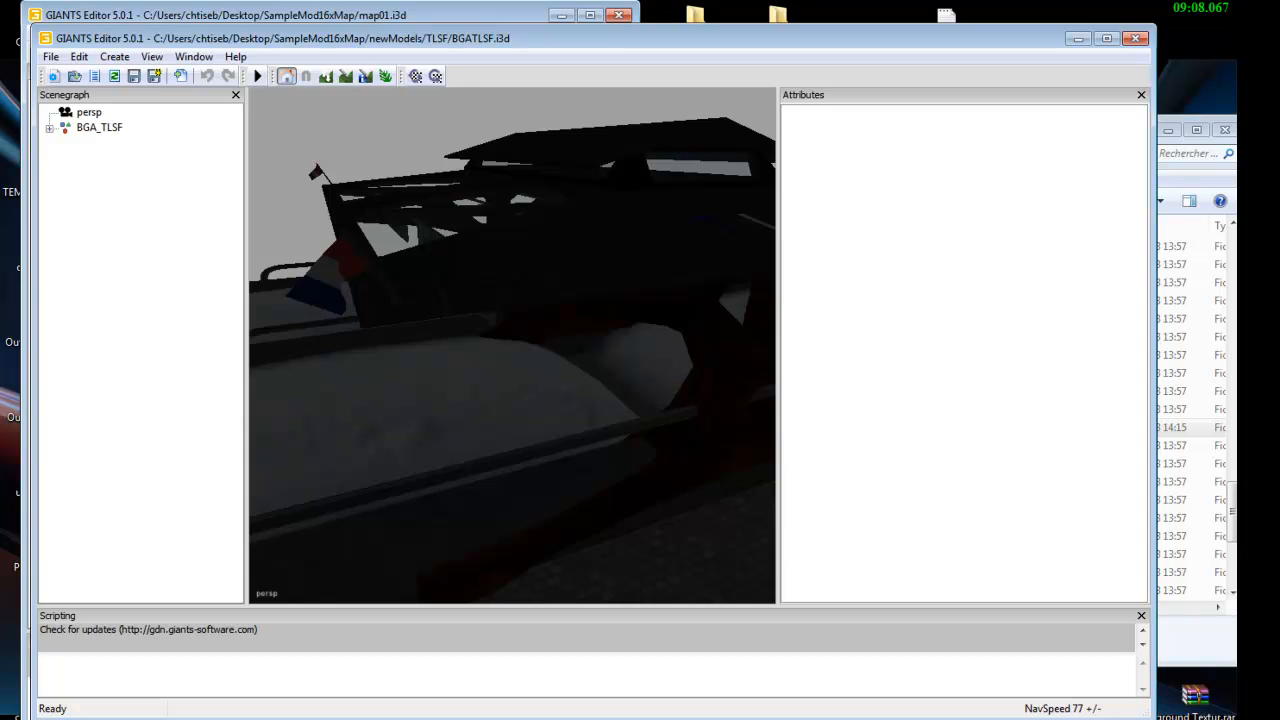
left_click(49, 128)
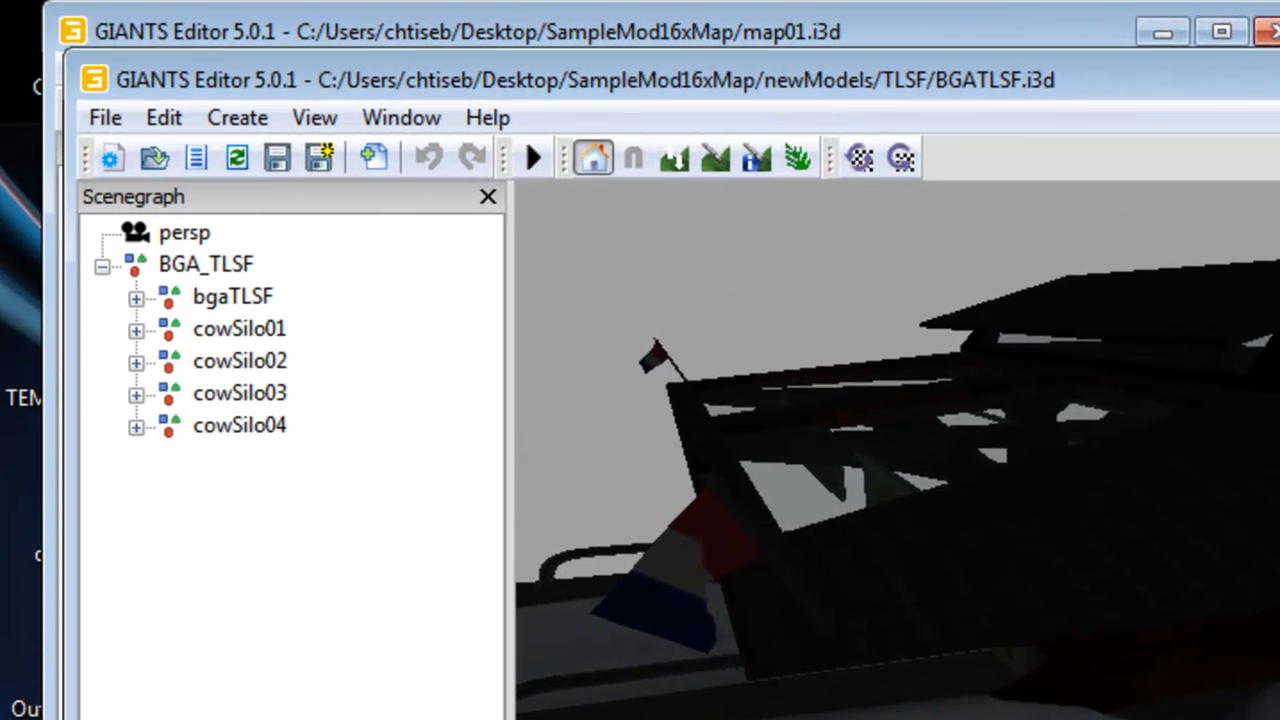
left_click(65, 144)
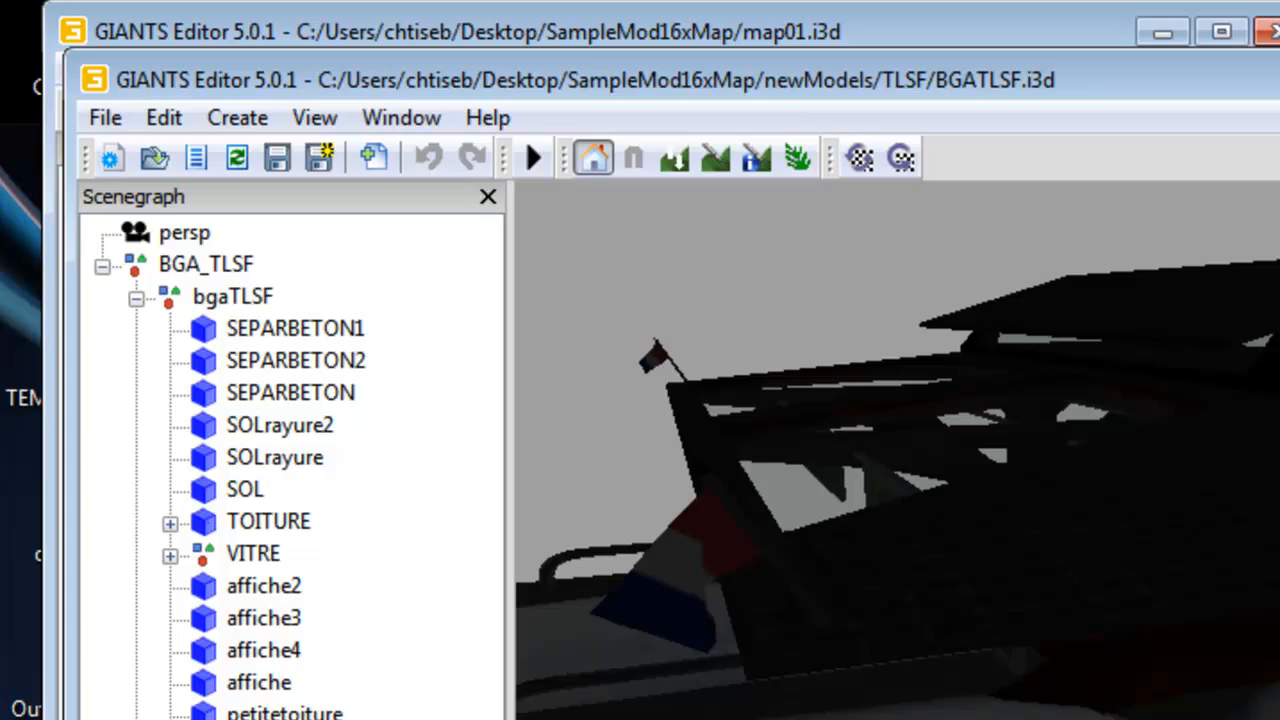
left_click(268, 521)
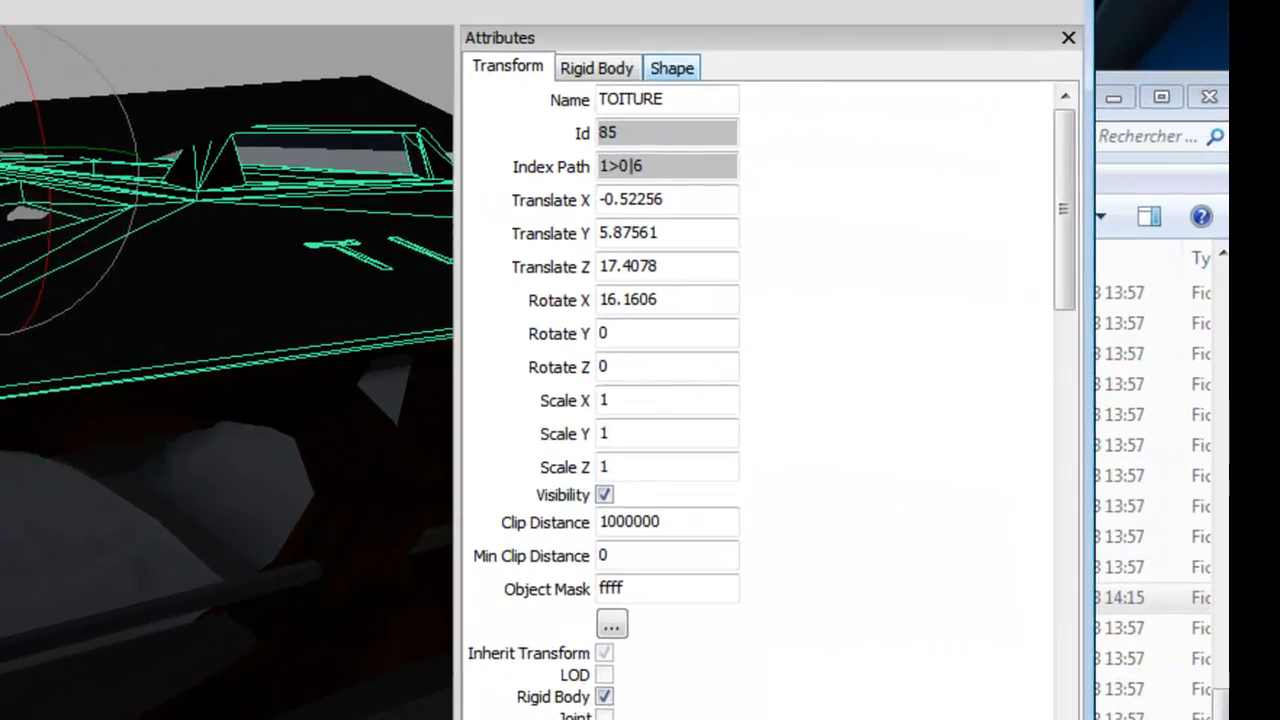
left_click(757, 77)
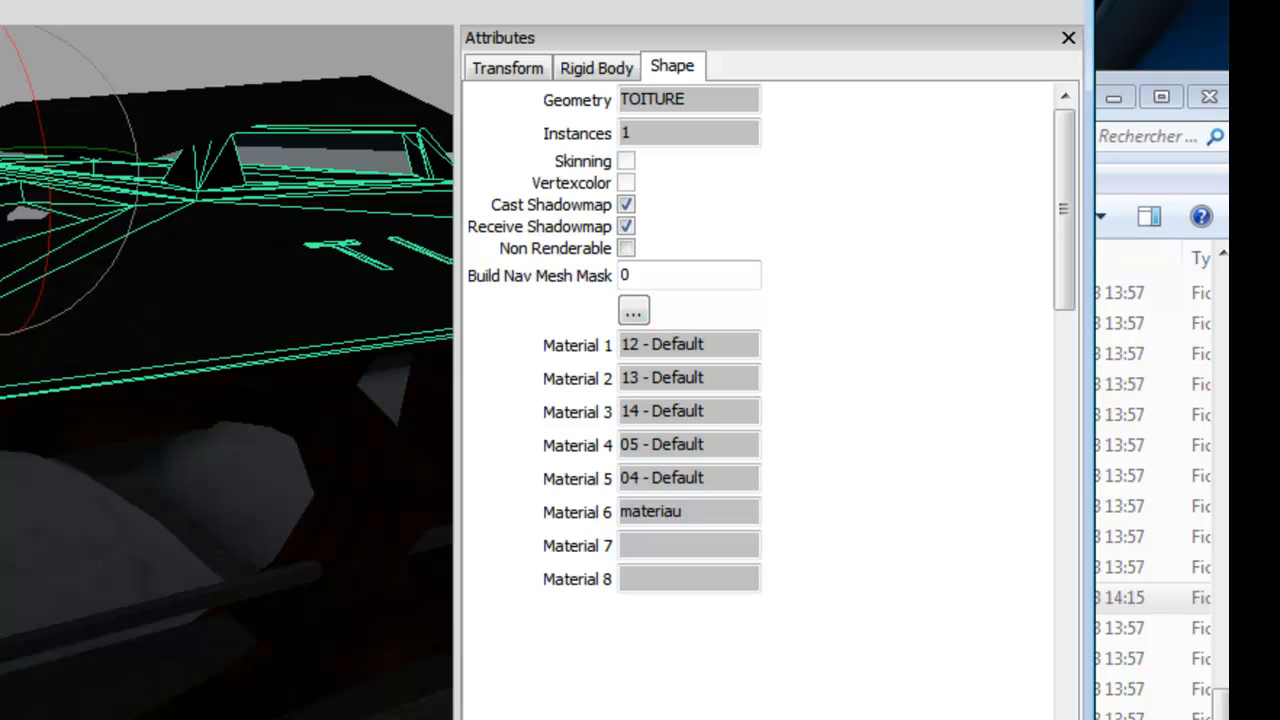
key("alt+F4")
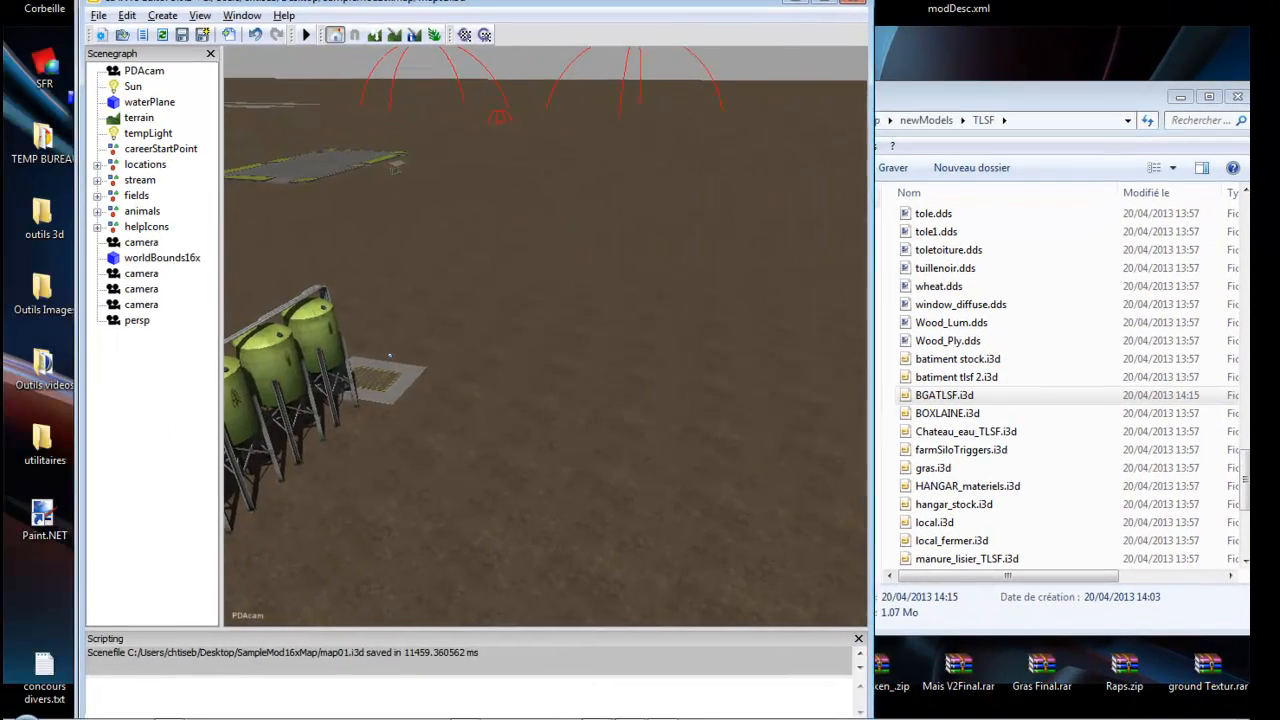
Enlarge the map01.i3d editor window, start a file import and browse to the desktop folder SampleMod16xMap/newModels/TLSF
left_click_drag(450, 2, 474, 0)
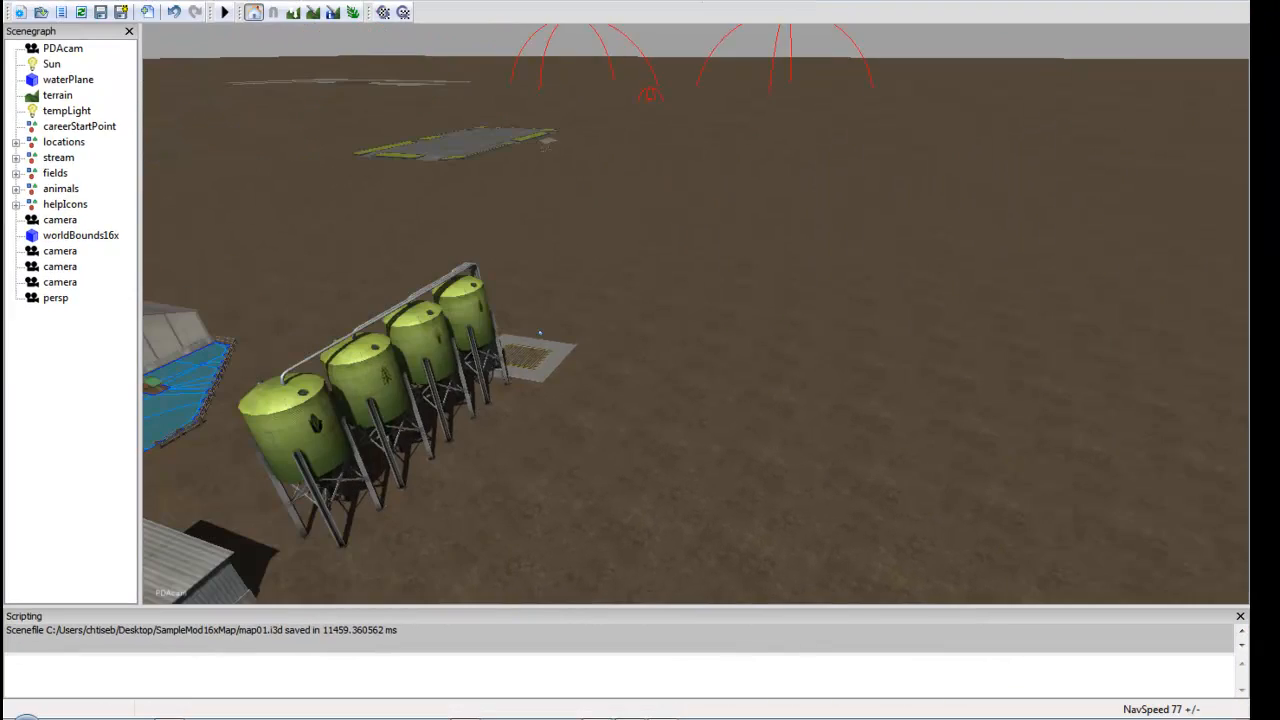
key("alt+f")
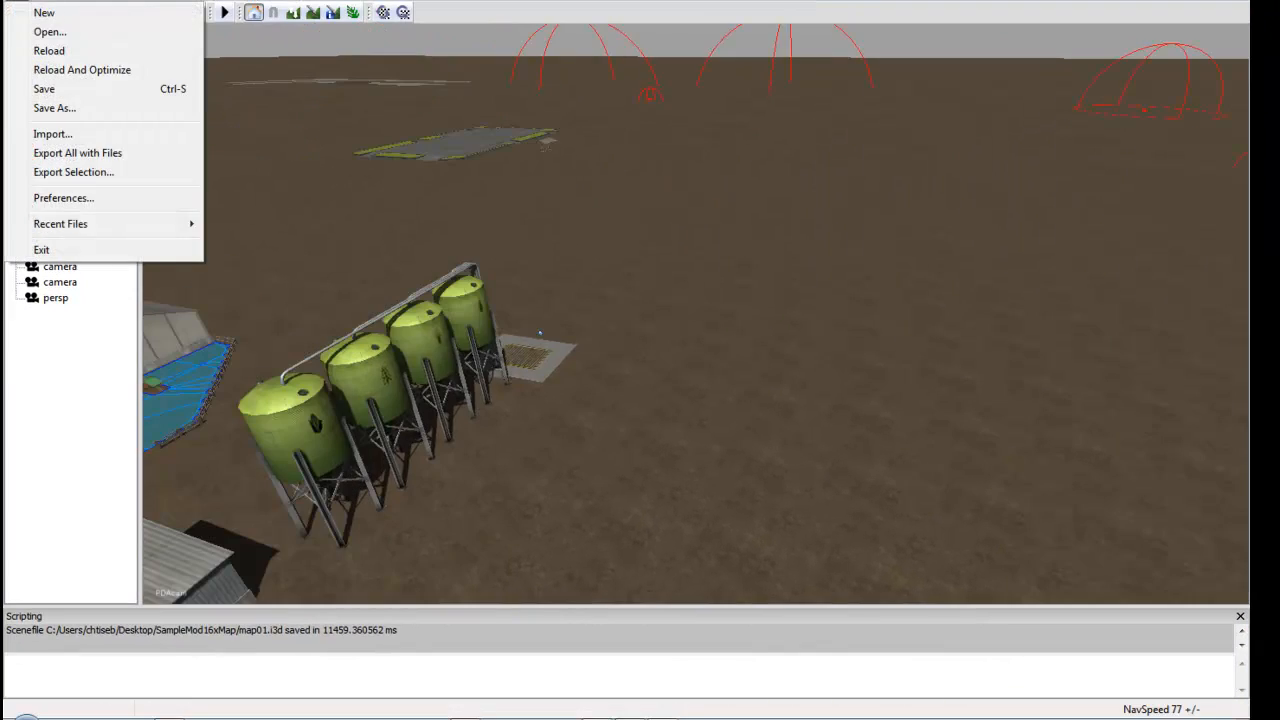
key("Return")
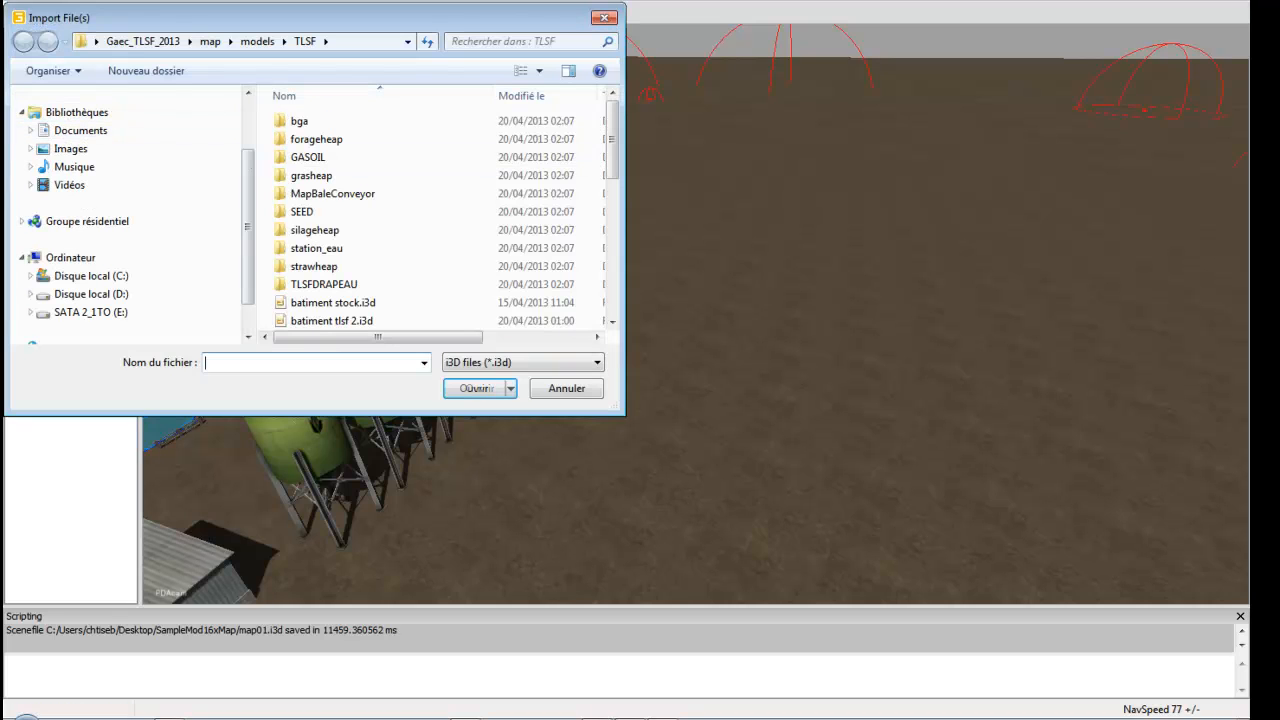
left_click(70, 120)
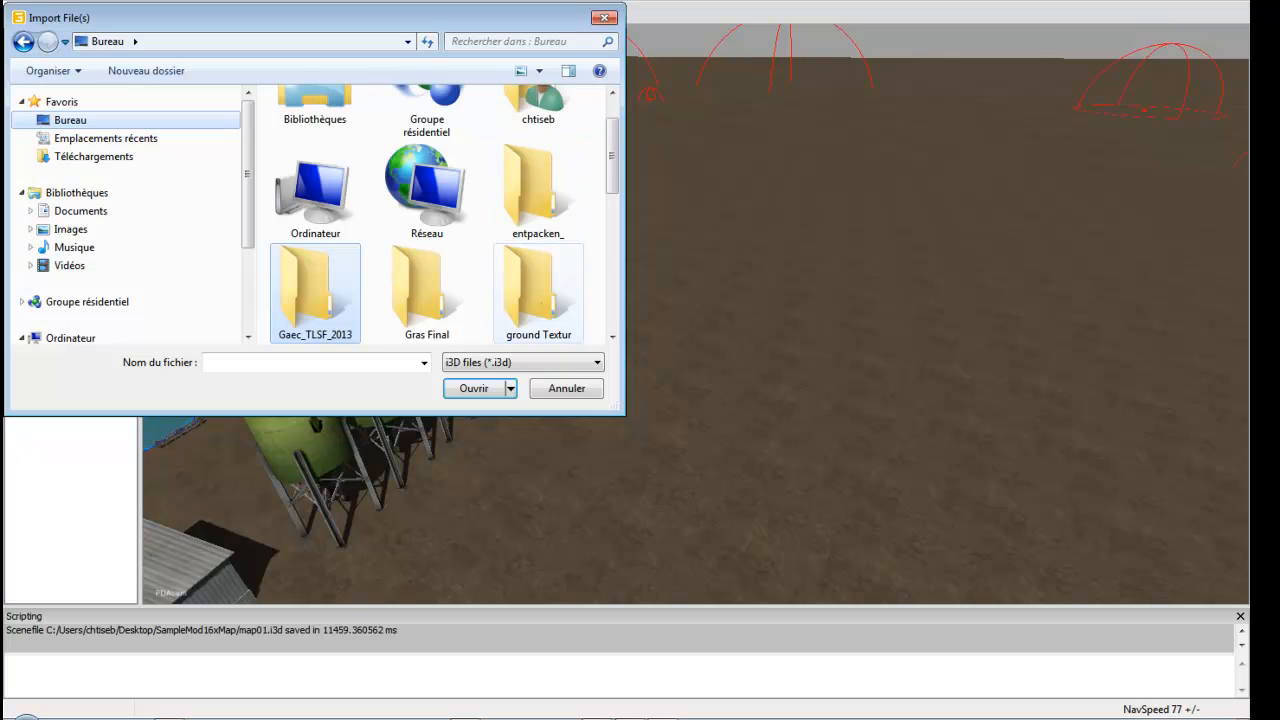
scroll(430, 165, "down", 5)
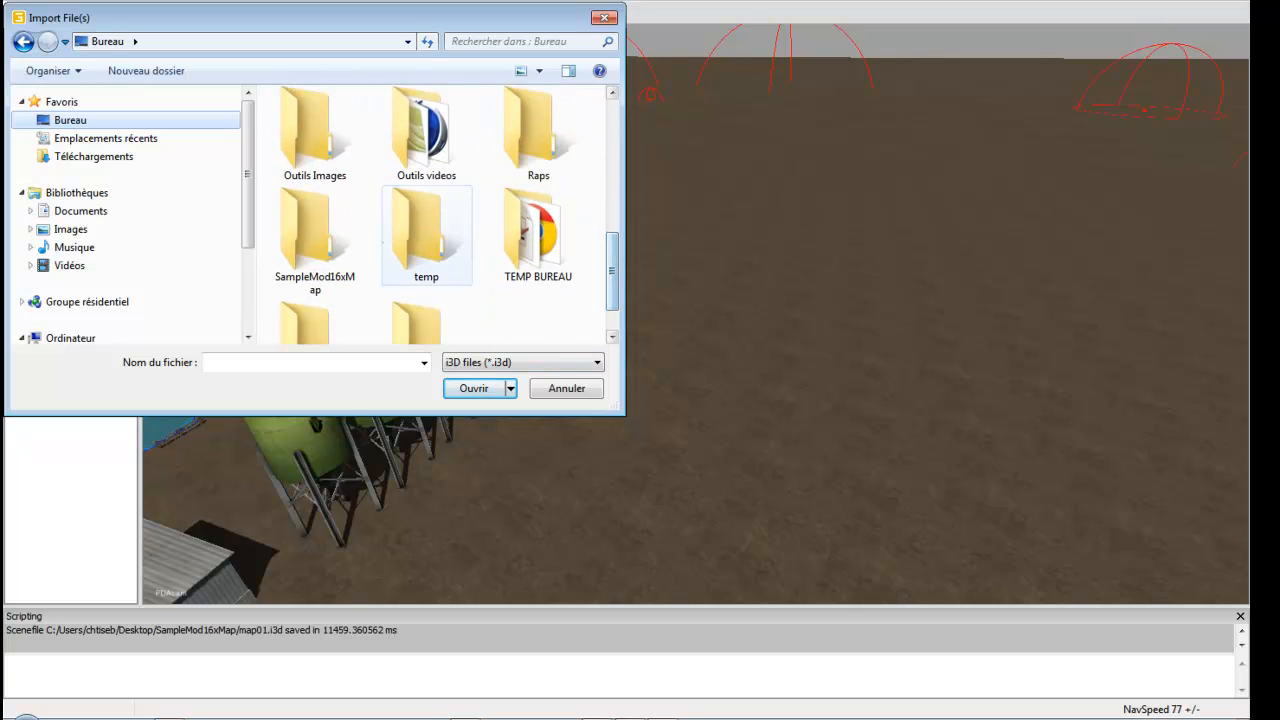
double_click(312, 240)
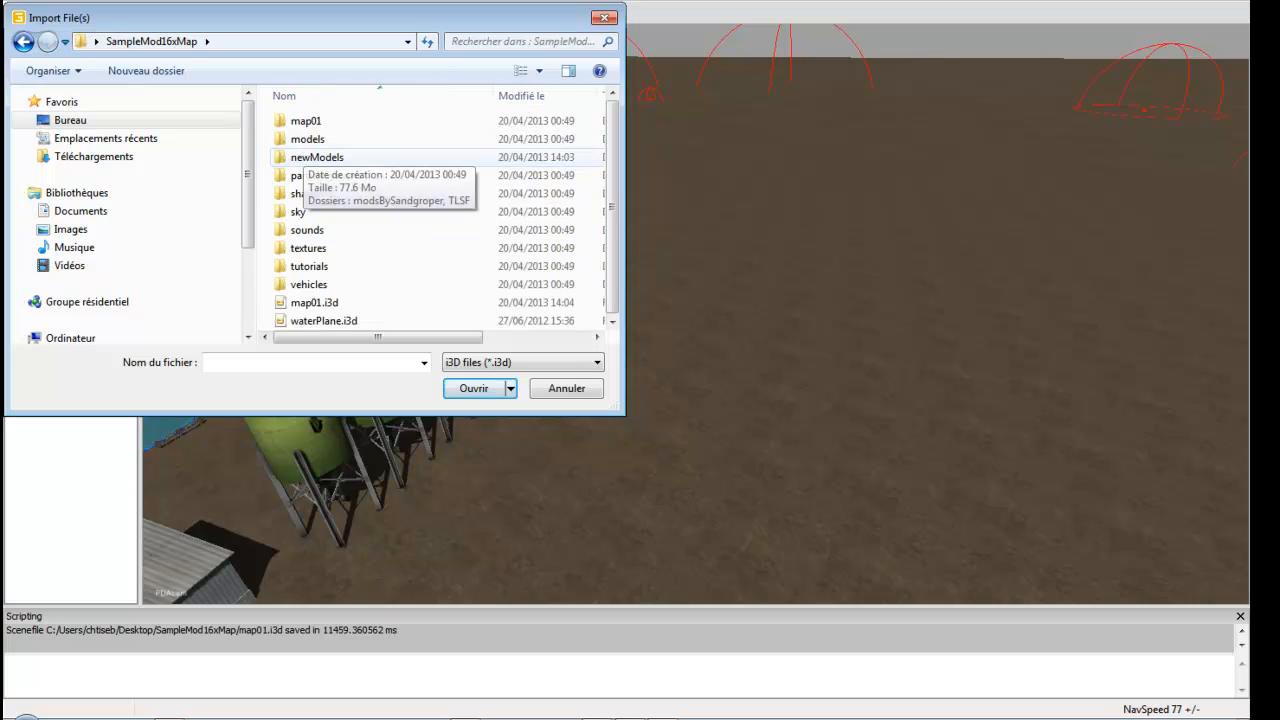
double_click(316, 157)
double_click(305, 139)
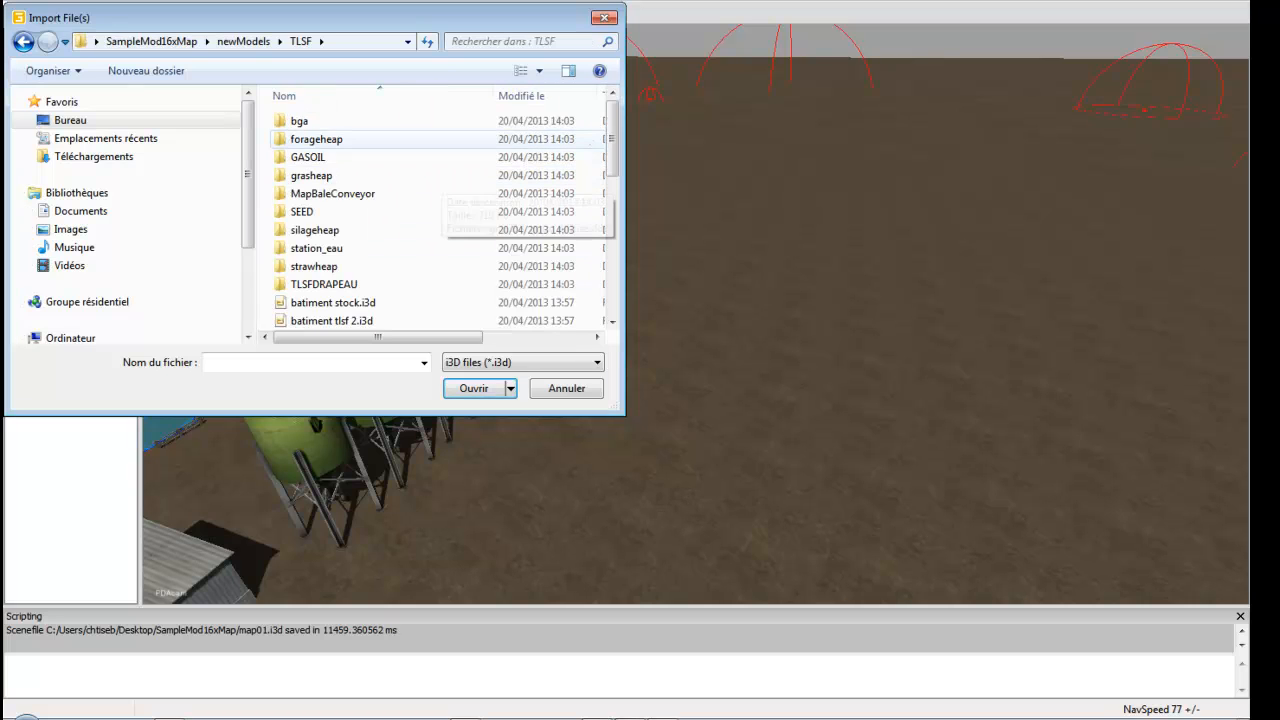
Import BGATLSF.i3d into the map01.i3d scene and view the placed building up close
scroll(440, 173, "down", 3)
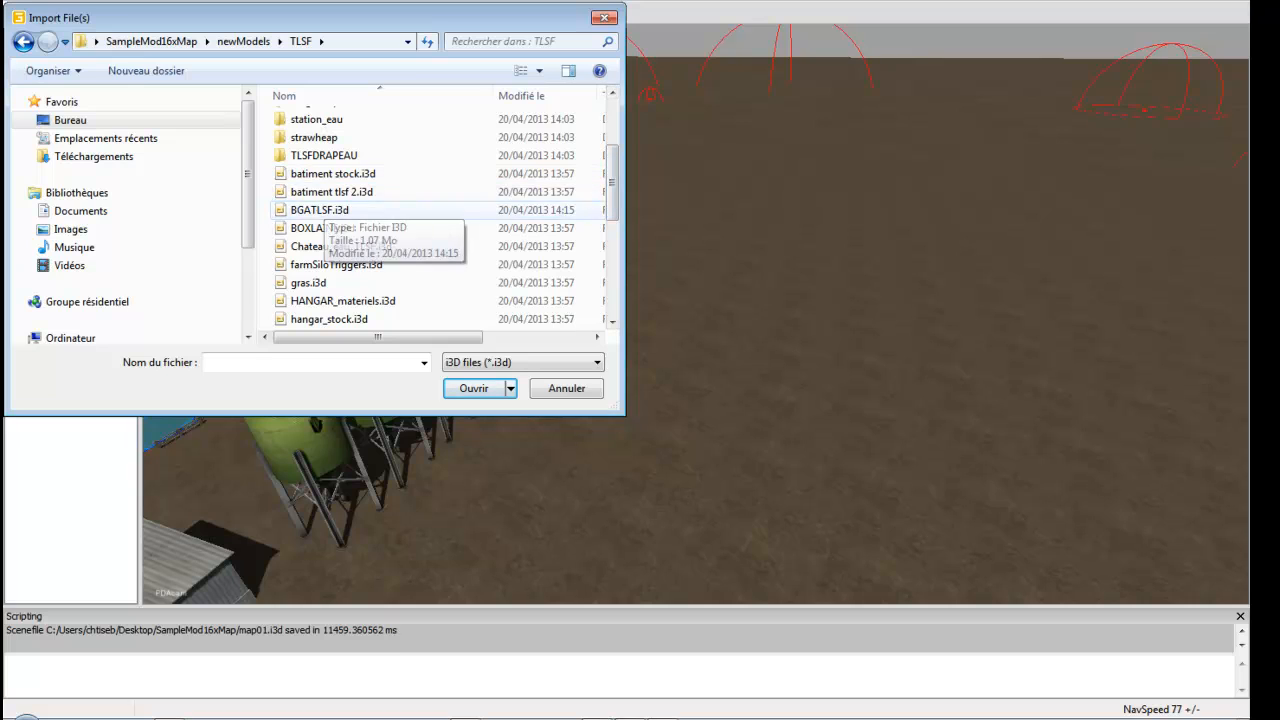
left_click(385, 210)
double_click(385, 210)
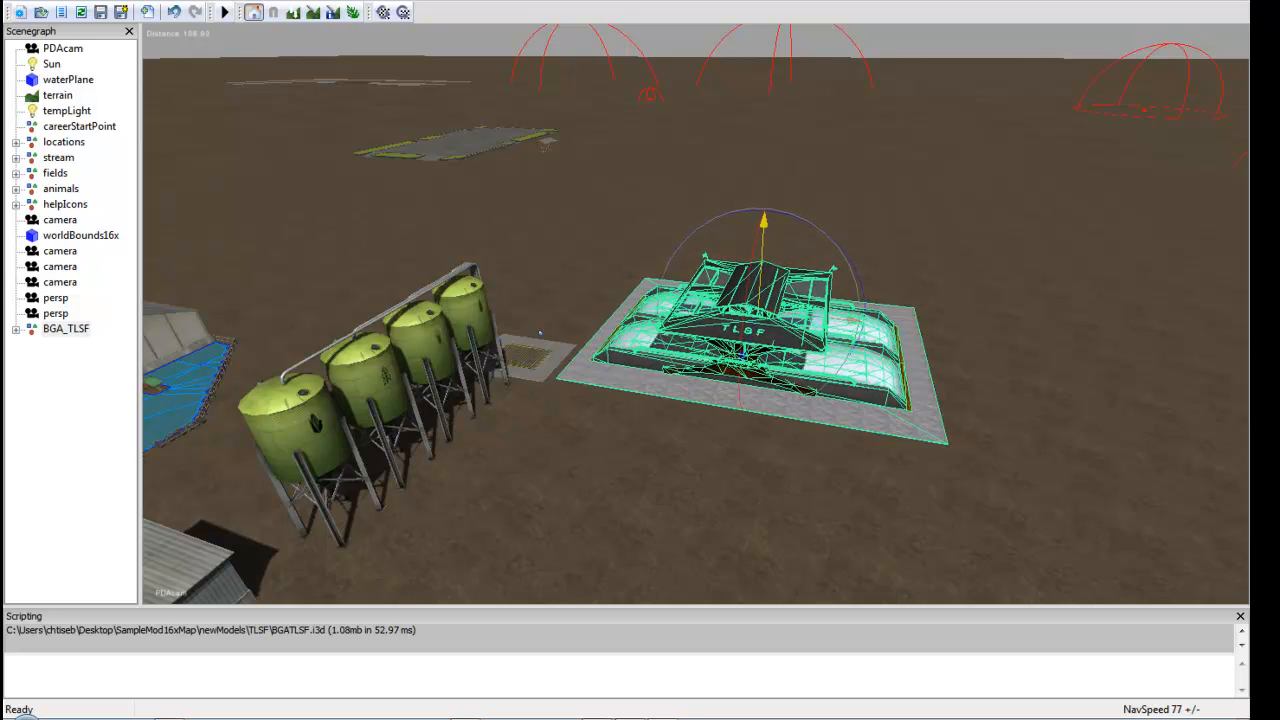
scroll(696, 314, "up", 4)
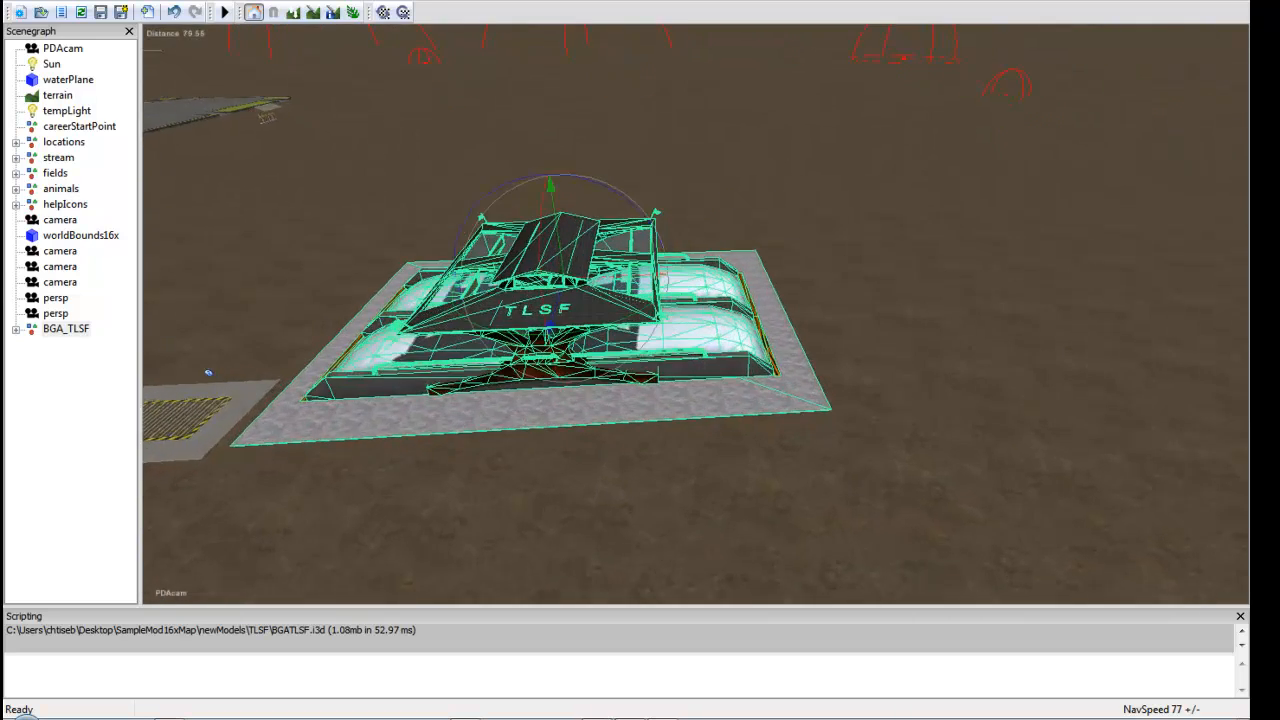
Restore the map01.i3d editor window to a smaller size and arrange it beside the TLSF folder window
key("super+Down")
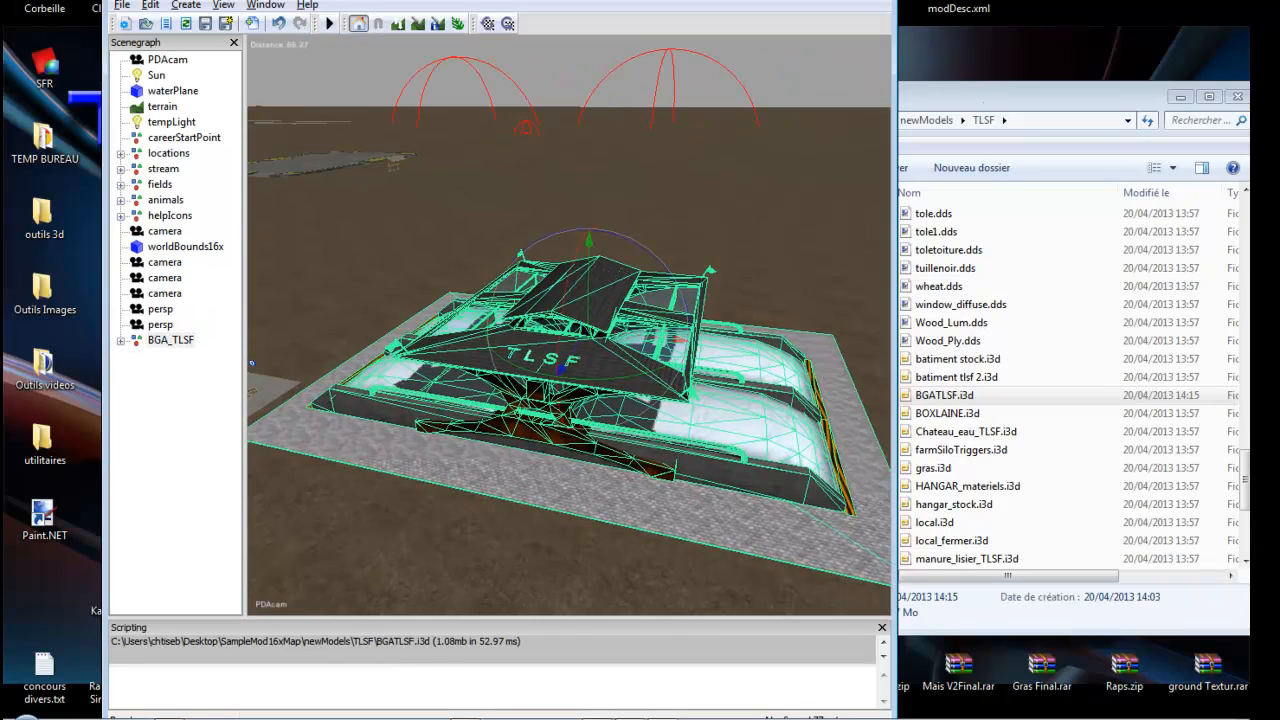
key("alt+Tab")
left_click_drag(500, 1, 419, 1)
key("alt+Tab")
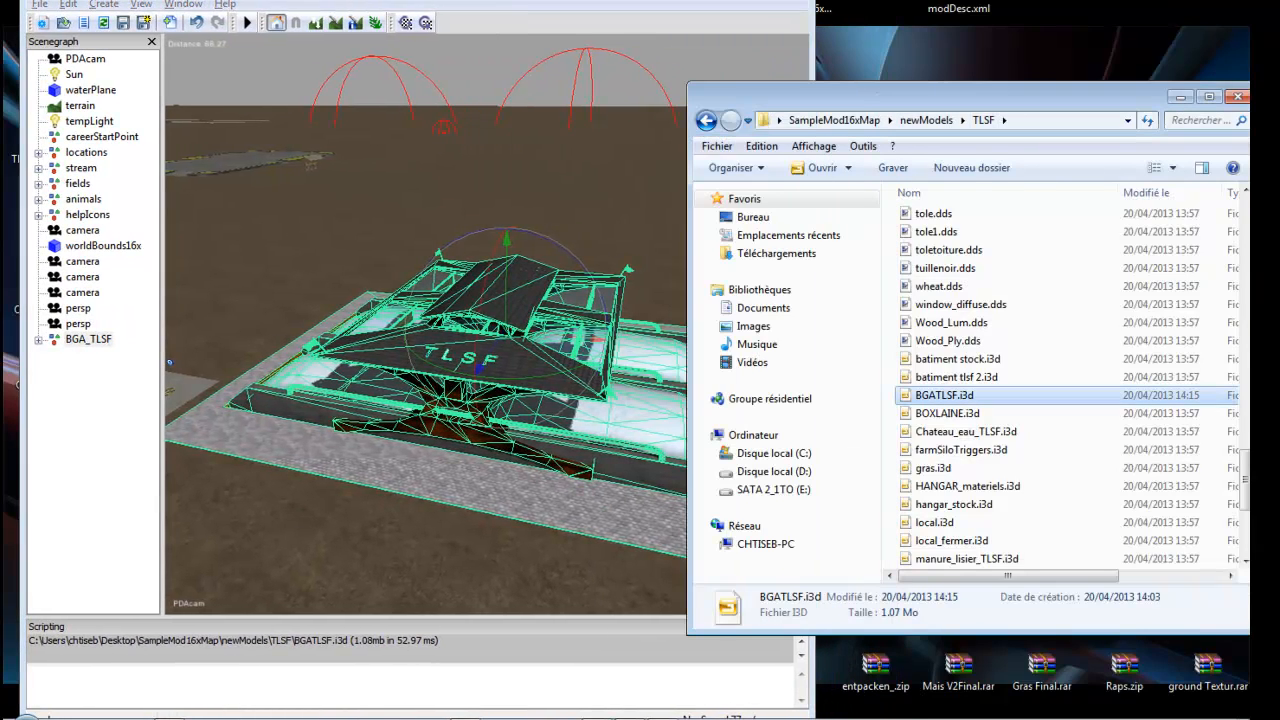
key("super+Up")
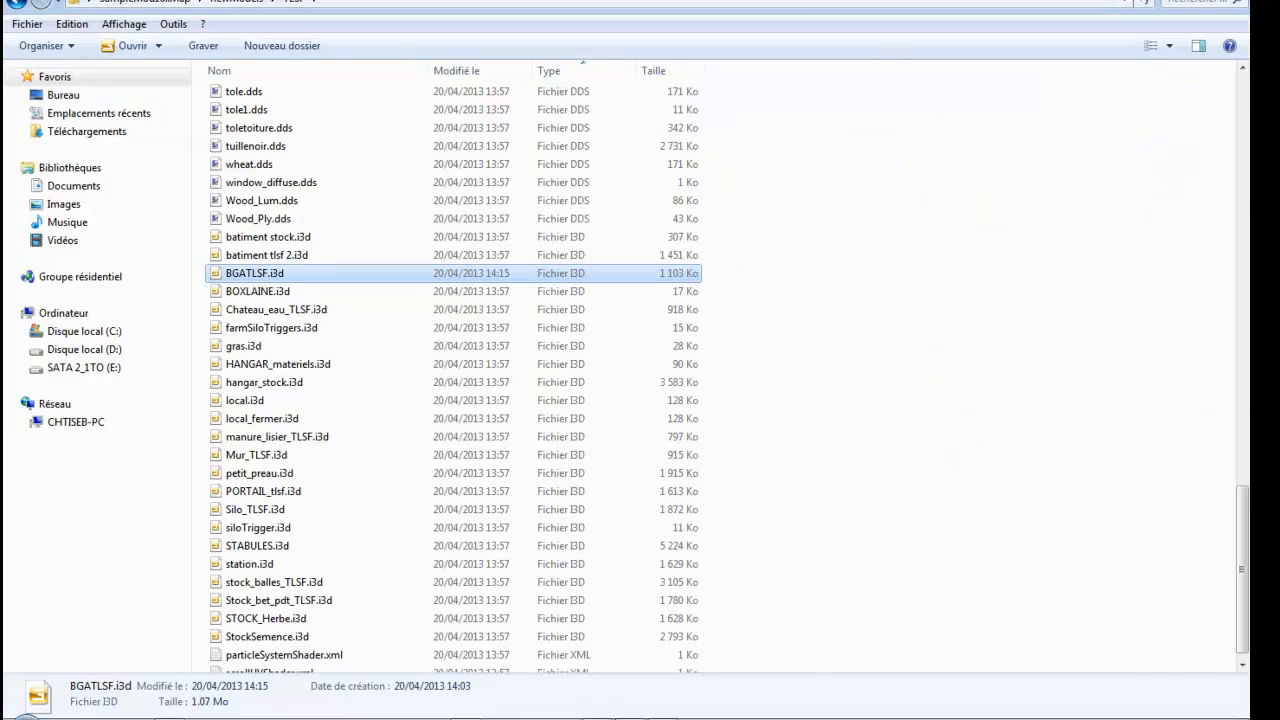
key("super+Down")
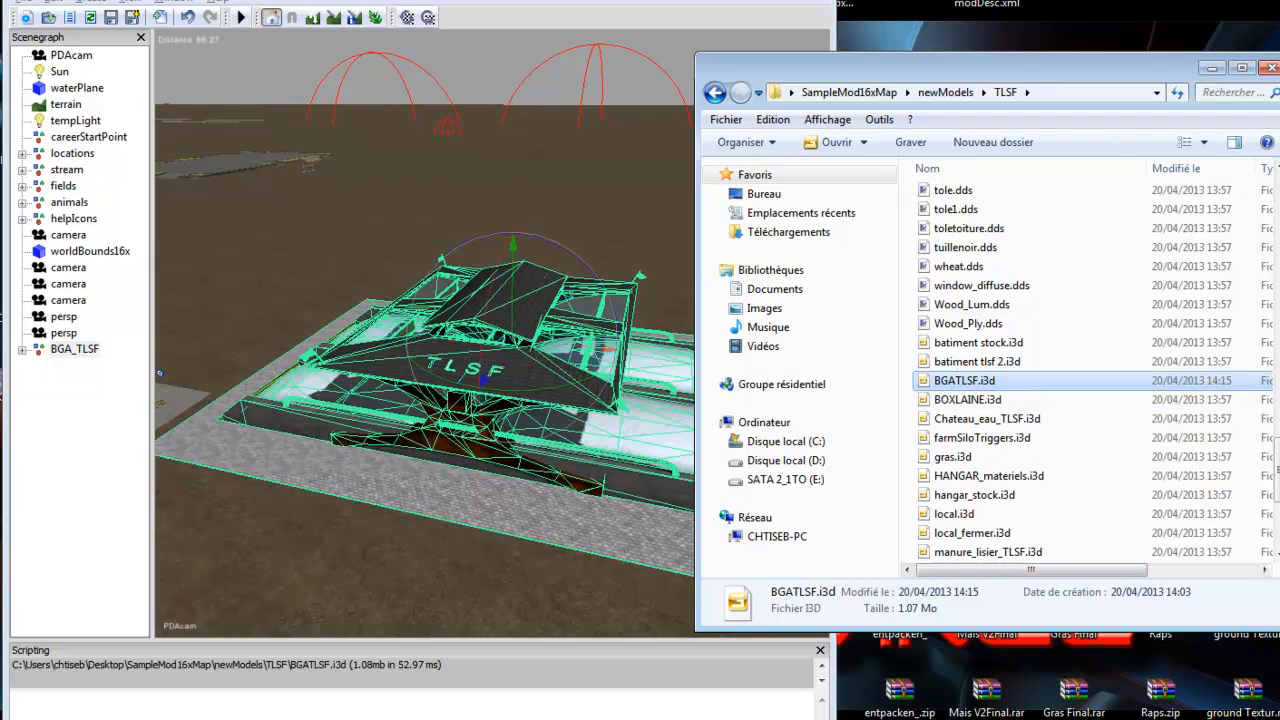
Go back to the SampleMod16xMap folder and check the file size of map01.i3d before saving
left_click(714, 92)
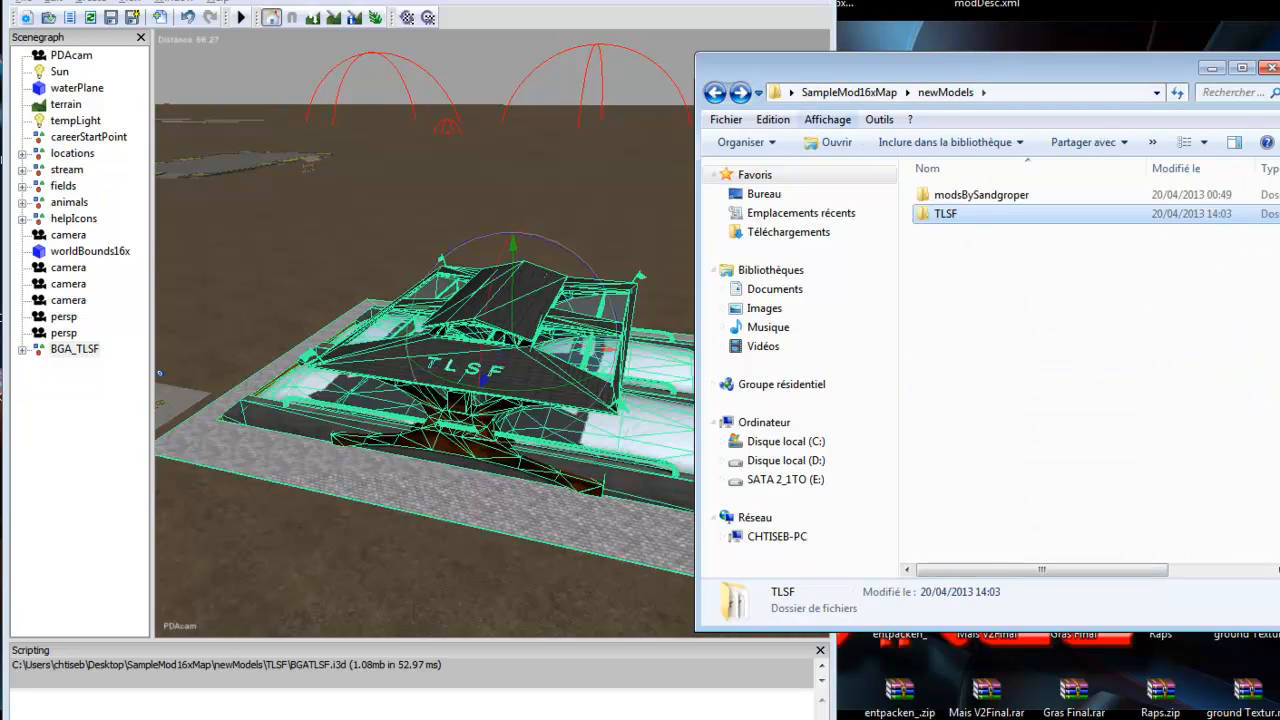
left_click(714, 92)
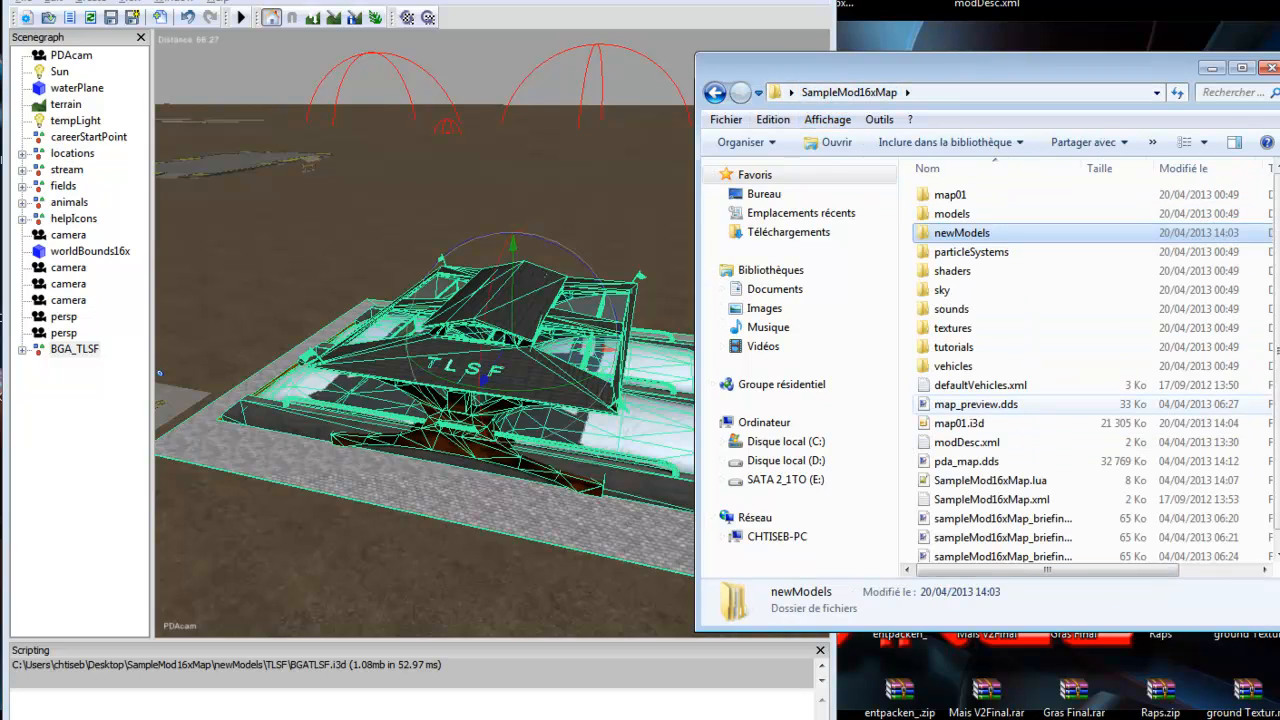
left_click(959, 423)
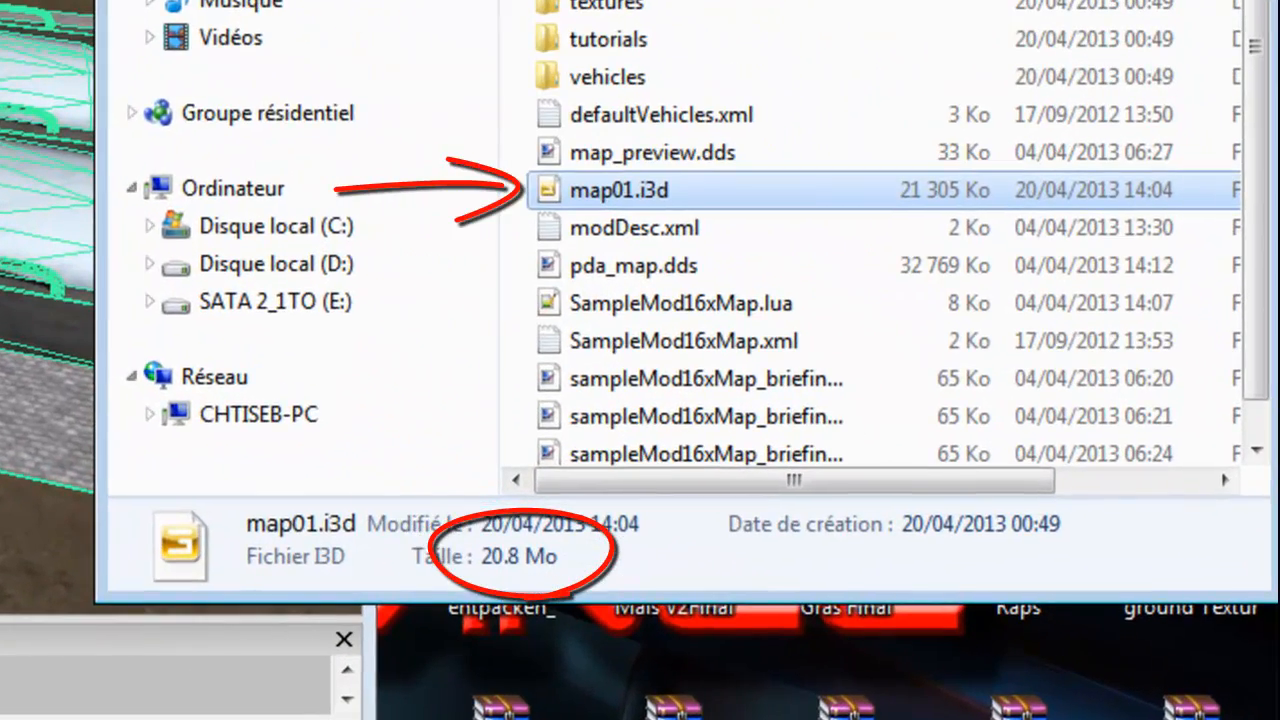
Save the map01.i3d scene in GIANTS Editor, then check the file's size in the SampleMod16xMap folder
key("alt+Tab")
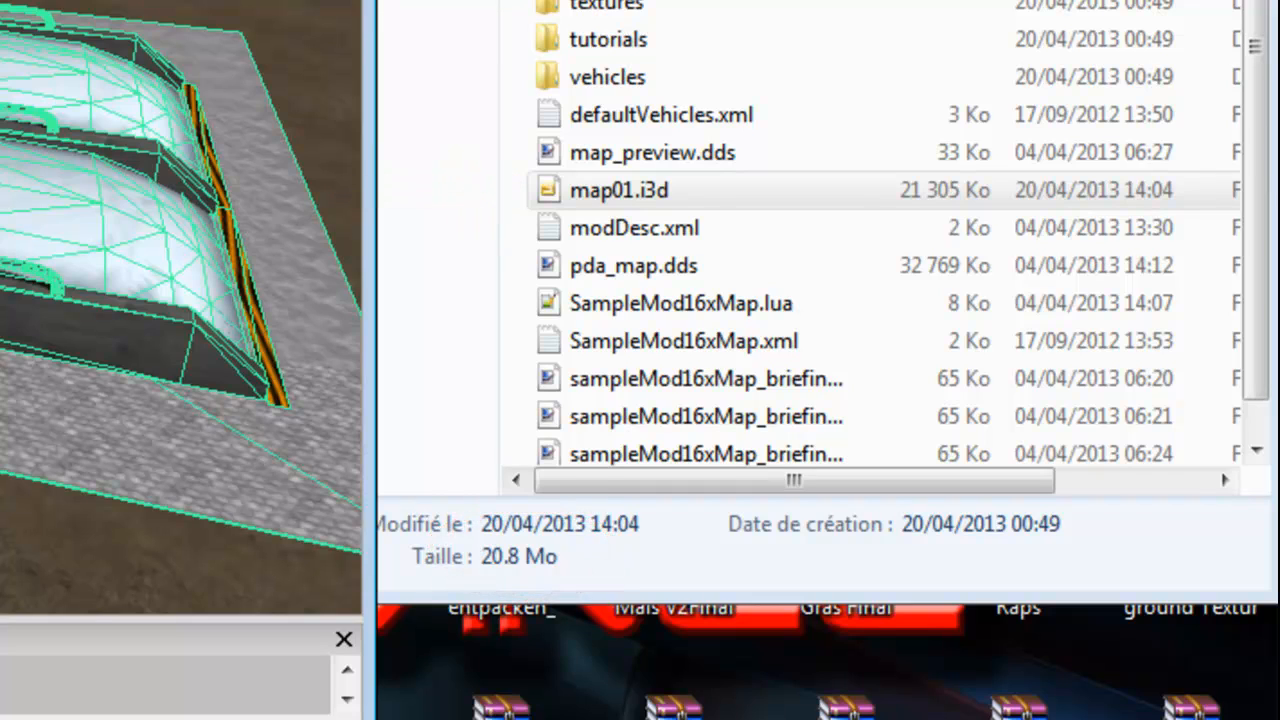
key("ctrl+s")
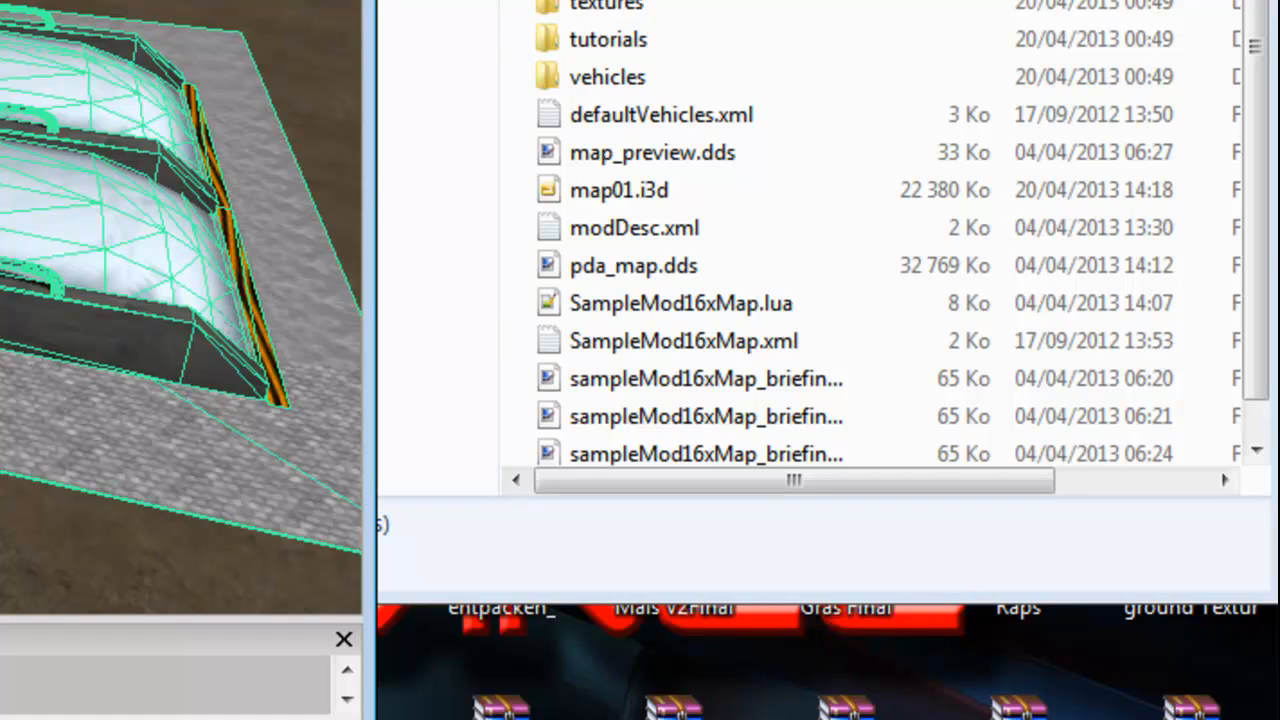
key("alt+Tab")
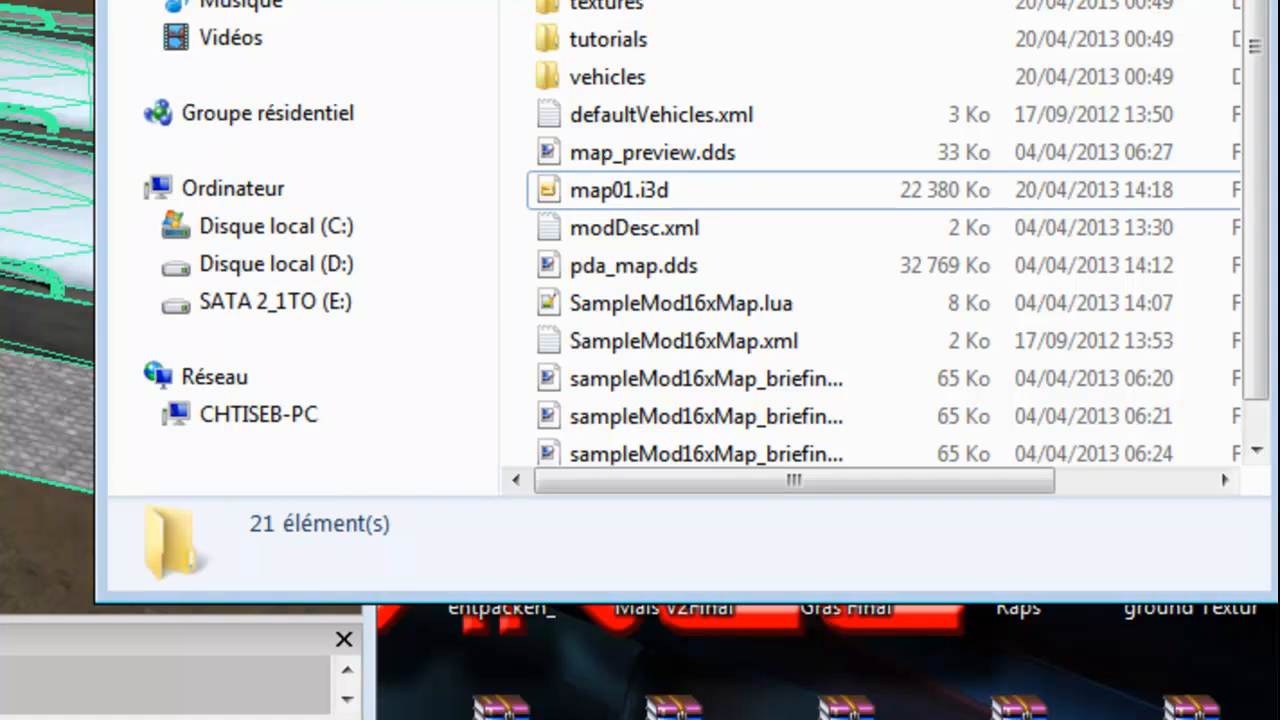
left_click(634, 228)
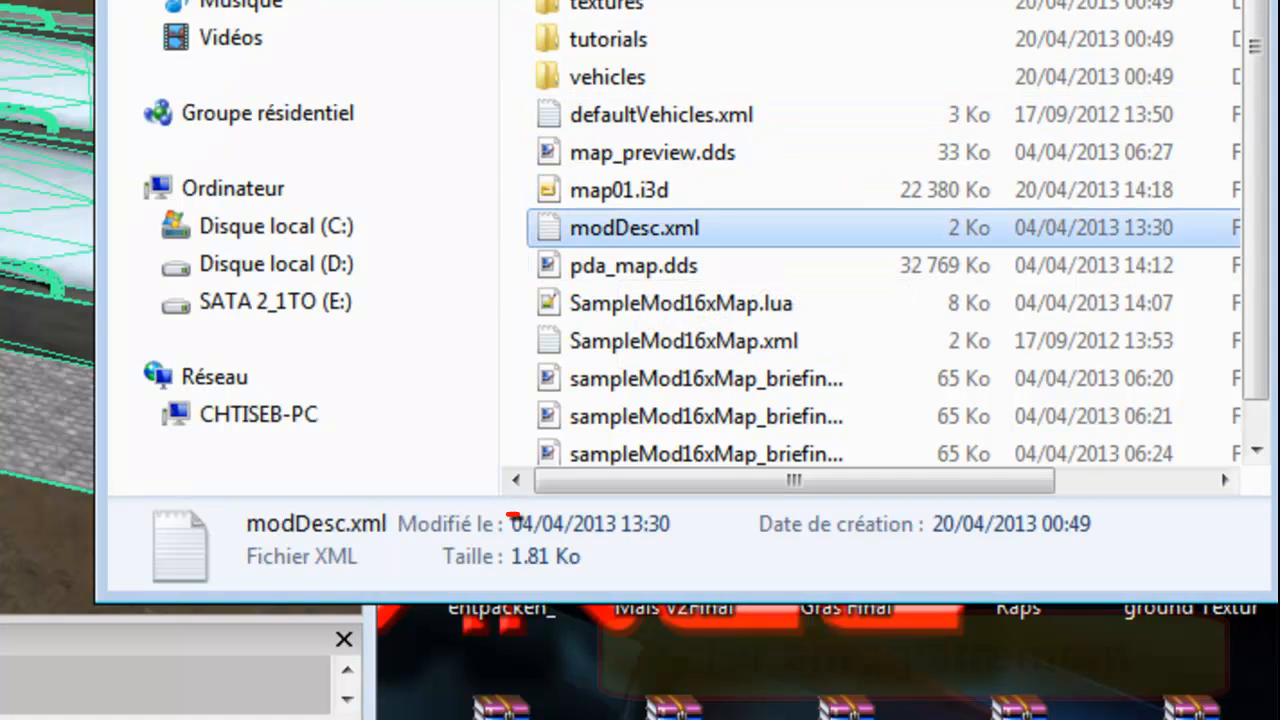
left_click(619, 190)
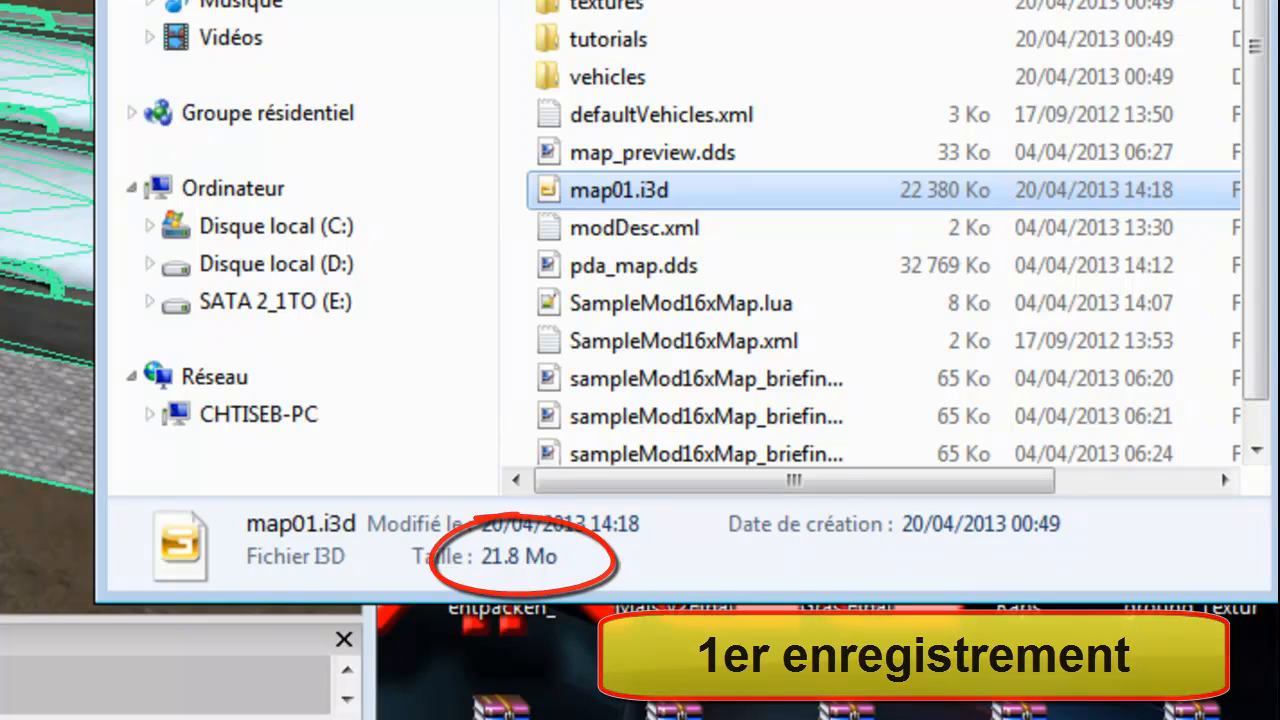
Save map01.i3d a second time, shift the folder window aside and check the file size again
key("alt+Tab")
left_click_drag(800, 0, 982, 0)
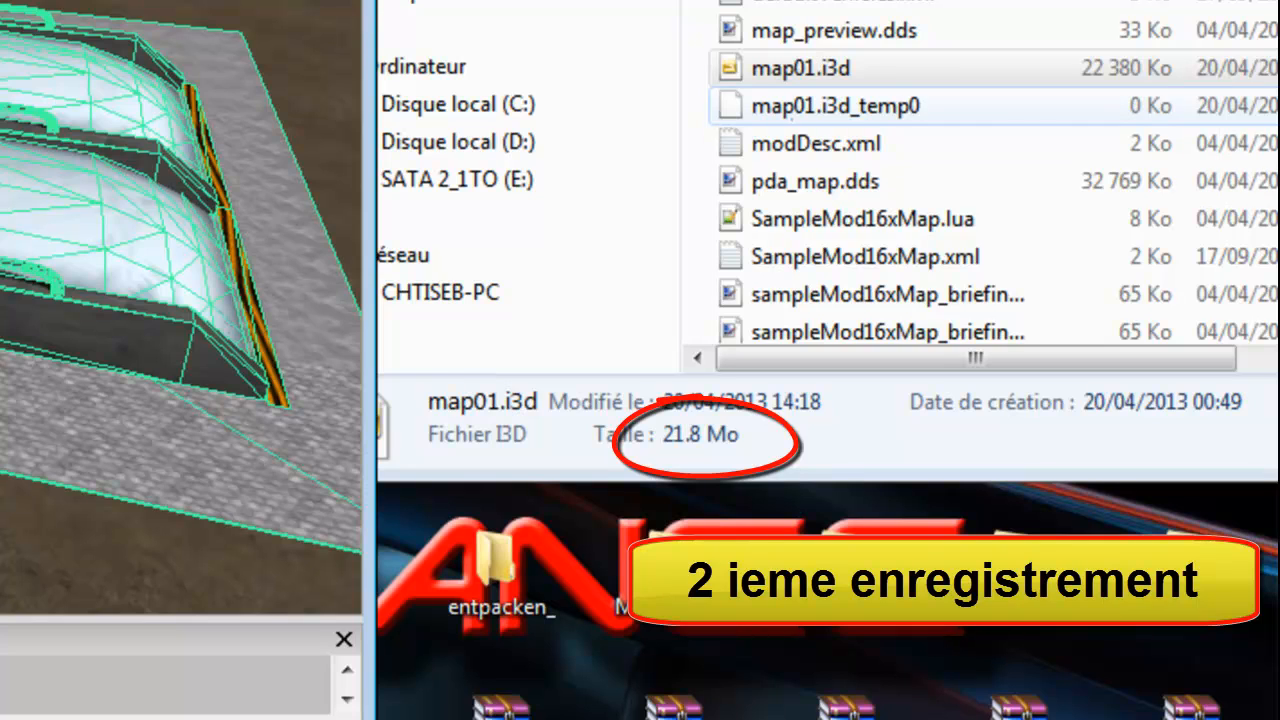
left_click(801, 68)
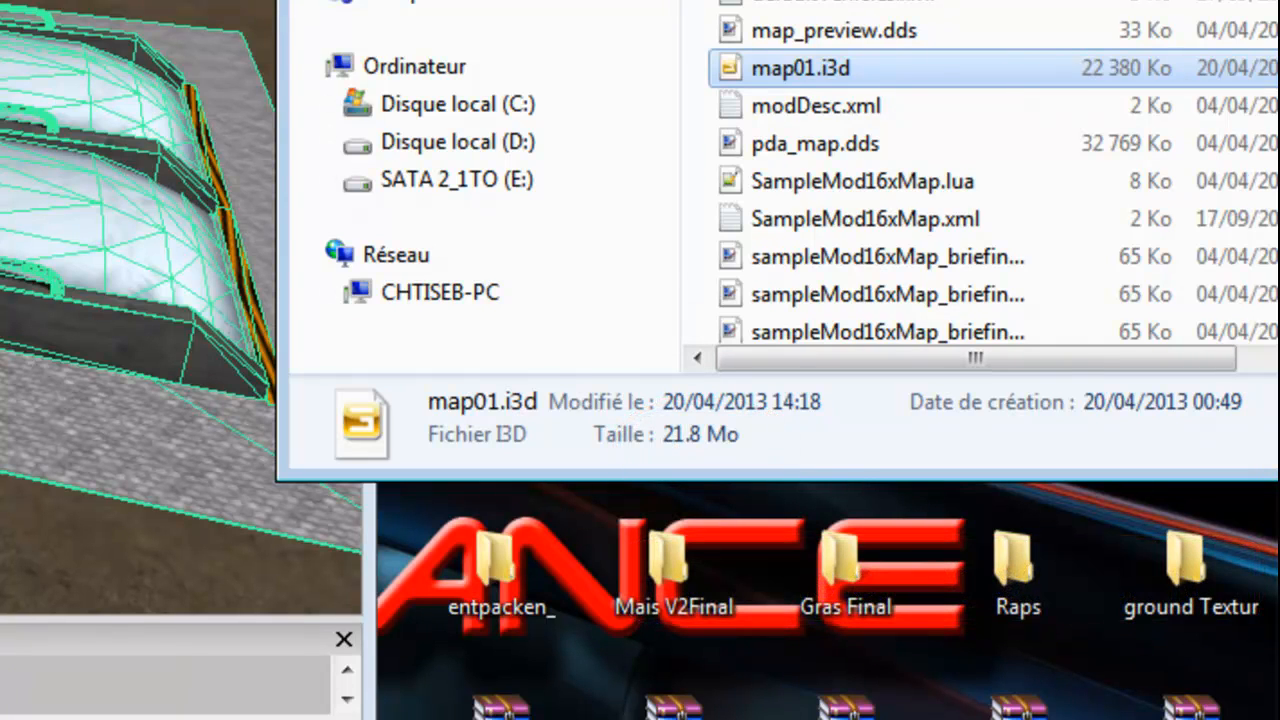
Save map01.i3d a third time and compare its file size with the previous save
key("alt+Tab")
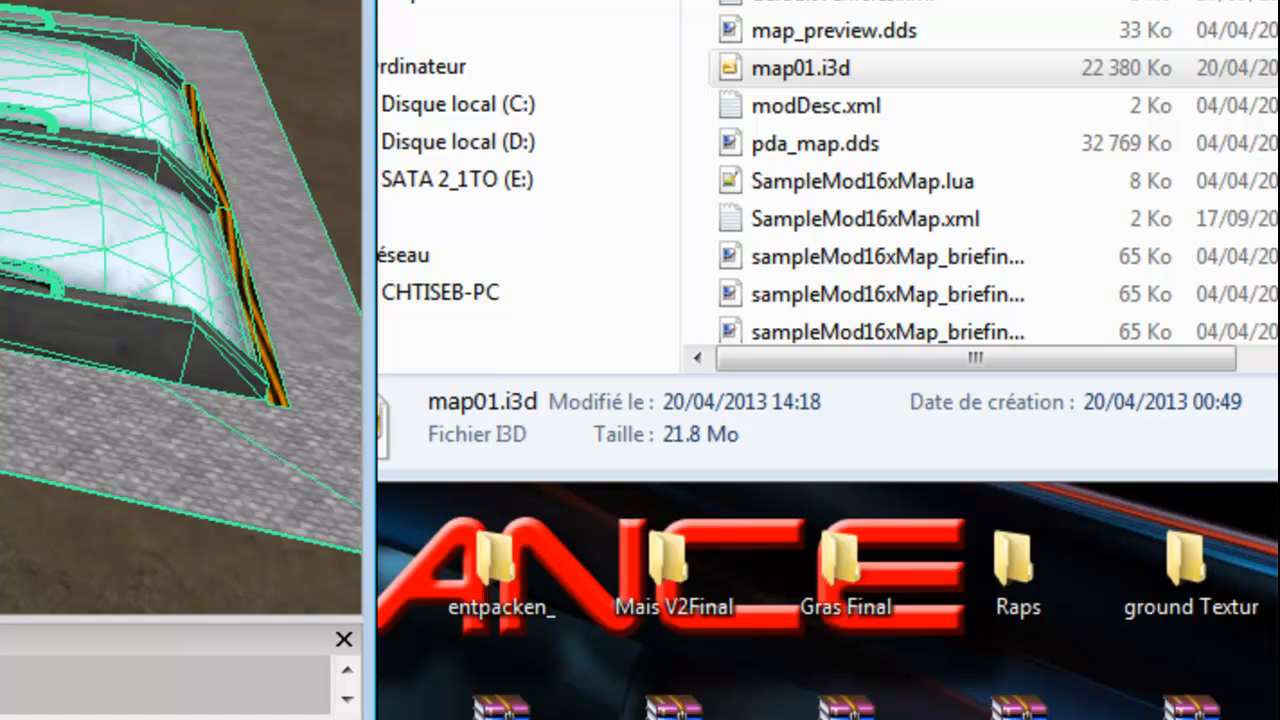
key("ctrl+s")
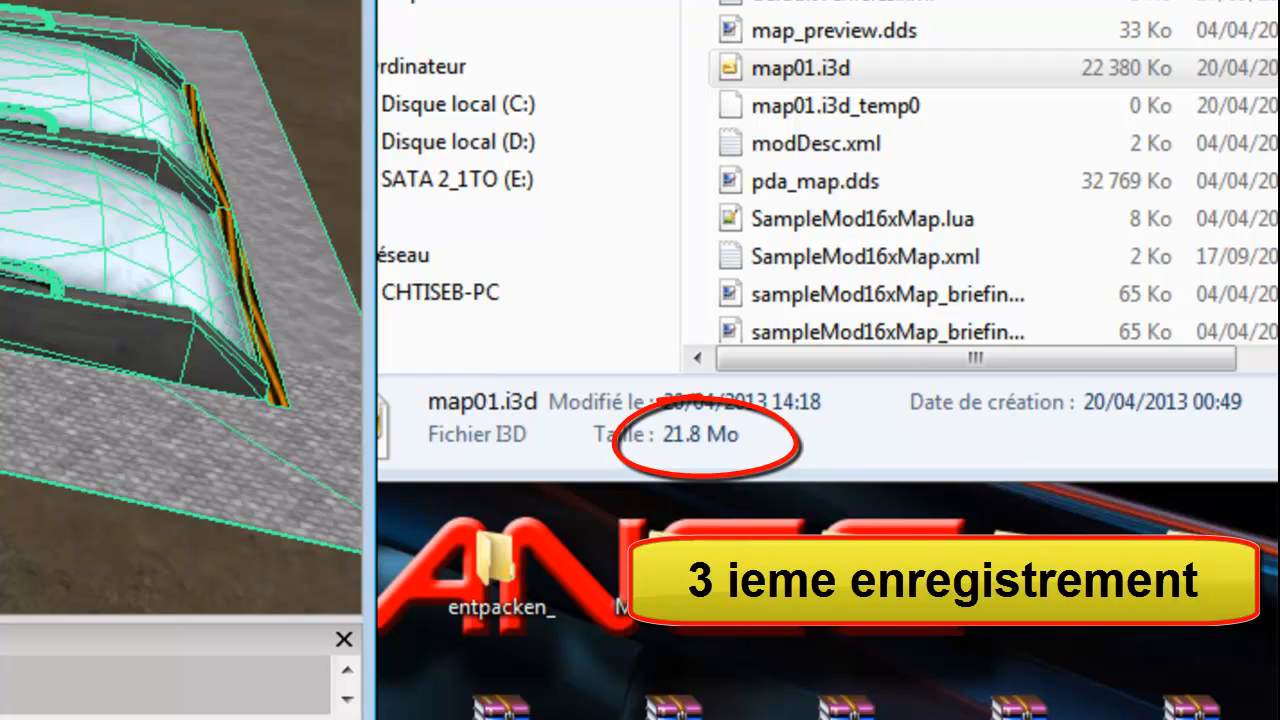
left_click(800, 68)
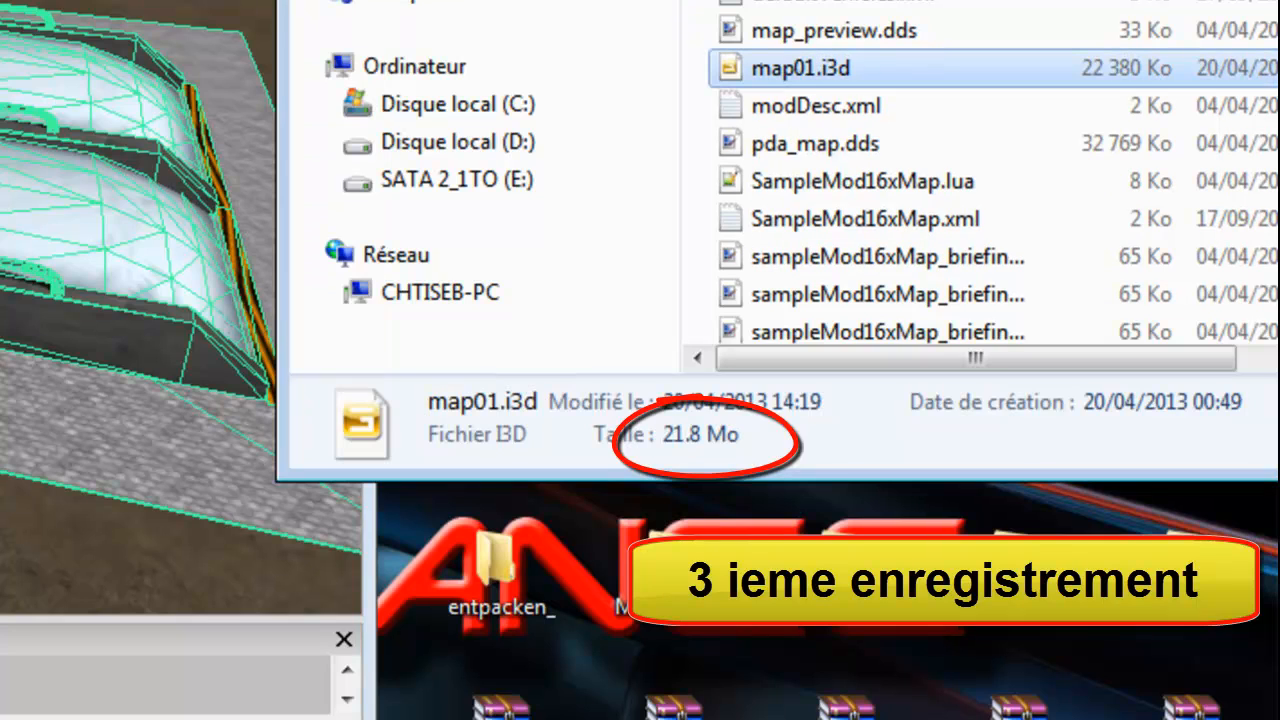